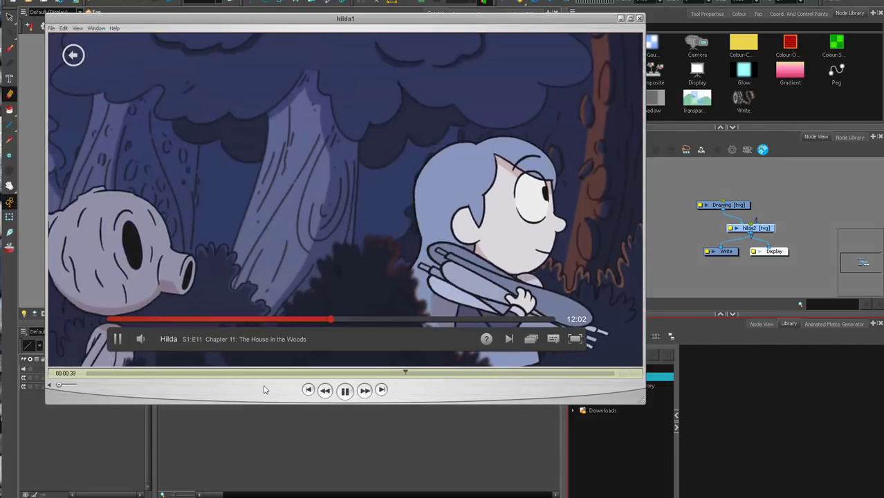
Examine several shots of the hilda1 reference clip, from the forest landscape to Hilda's close-up, and close the clip.
left_click_drag(262, 374, 389, 213)
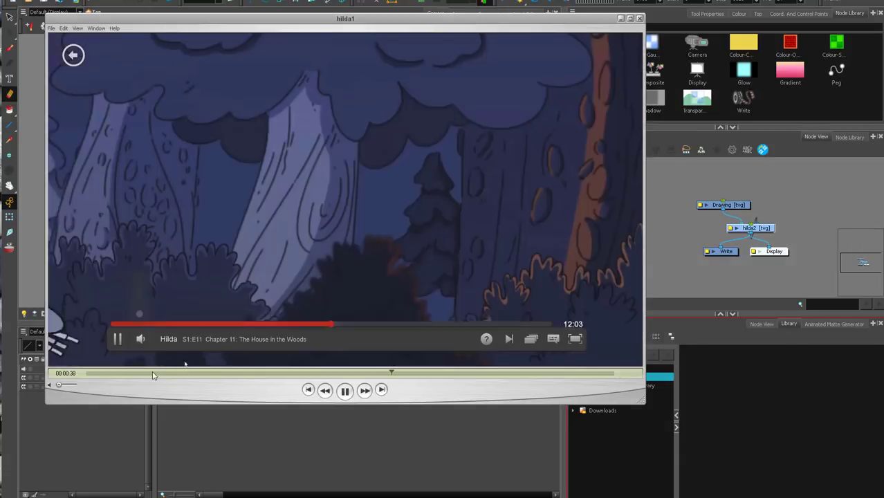
left_click_drag(154, 373, 174, 379)
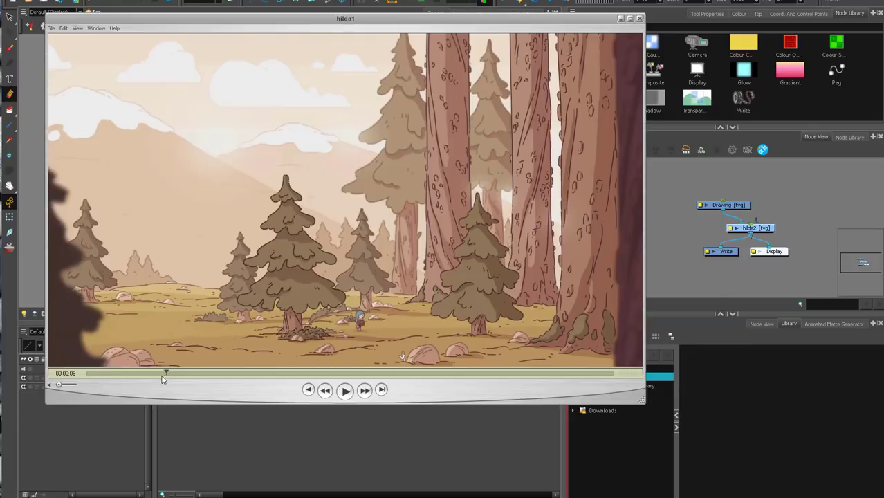
mouse_move(163, 379)
left_mouse_down()
mouse_move(155, 377)
mouse_move(177, 373)
left_mouse_up()
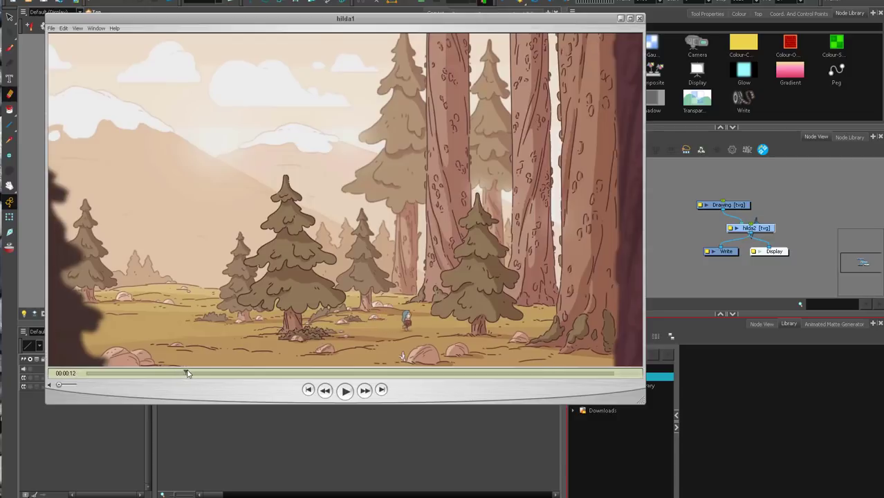
left_click_drag(186, 373, 203, 372)
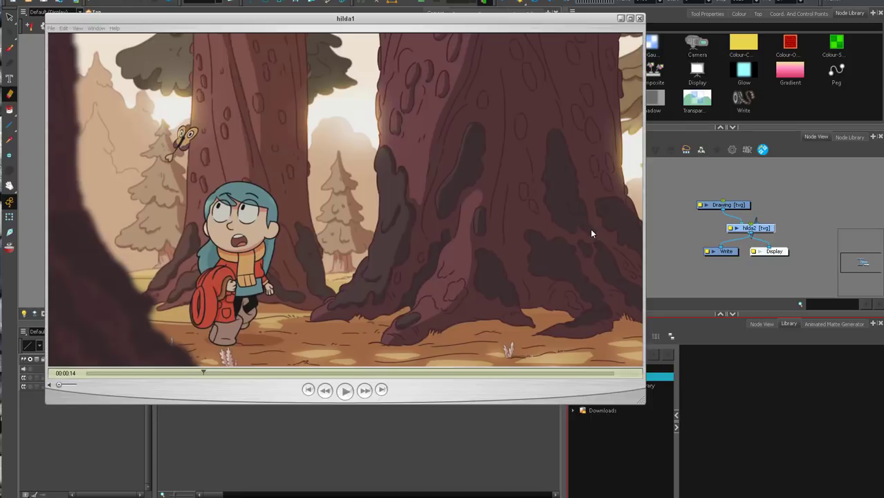
left_click(271, 388)
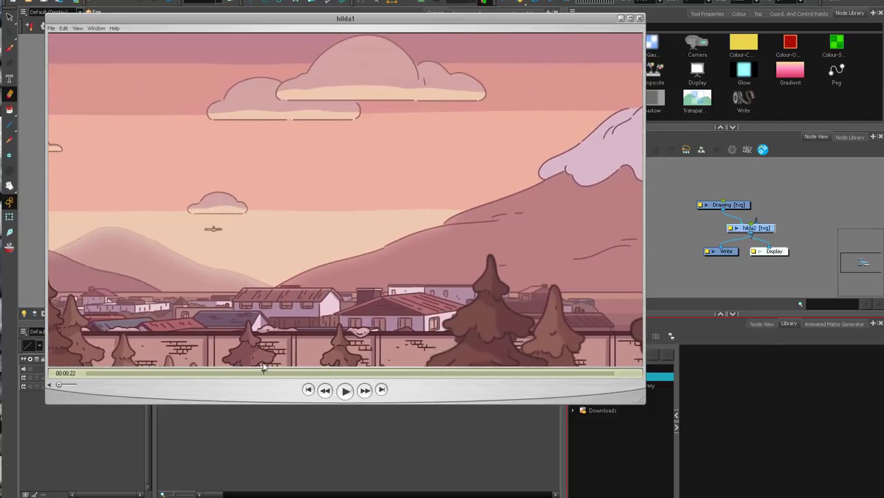
left_click_drag(264, 368, 390, 333)
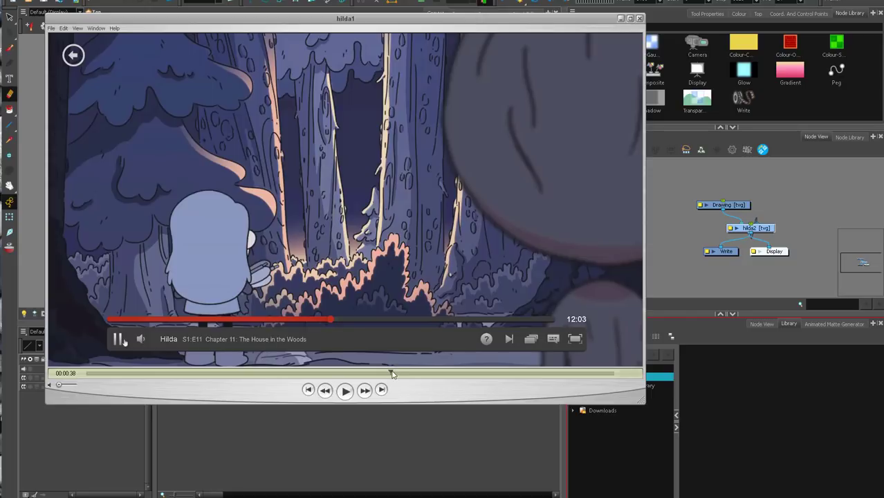
left_click_drag(392, 373, 559, 363)
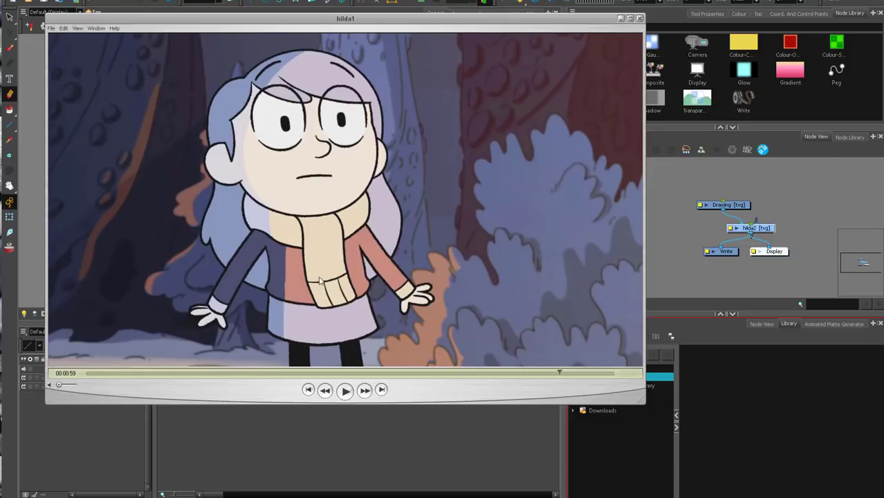
left_click_drag(448, 373, 465, 372)
mouse_move(547, 374)
left_mouse_down()
mouse_move(568, 374)
mouse_move(544, 381)
mouse_move(559, 374)
left_mouse_up()
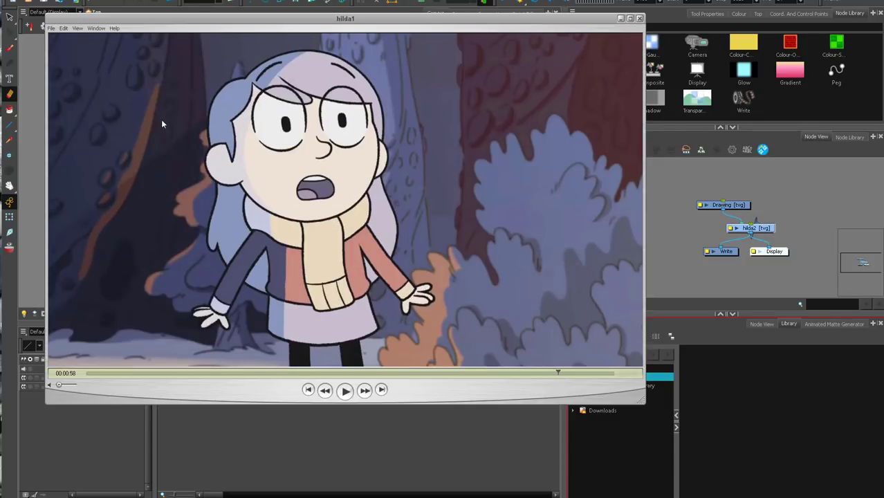
left_click(638, 19)
Delete the old Drawing node and add the asdf.tpl template from the work library to the node network.
mouse_move(764, 231)
left_mouse_down()
mouse_move(779, 199)
mouse_move(664, 215)
left_mouse_up()
key("Delete")
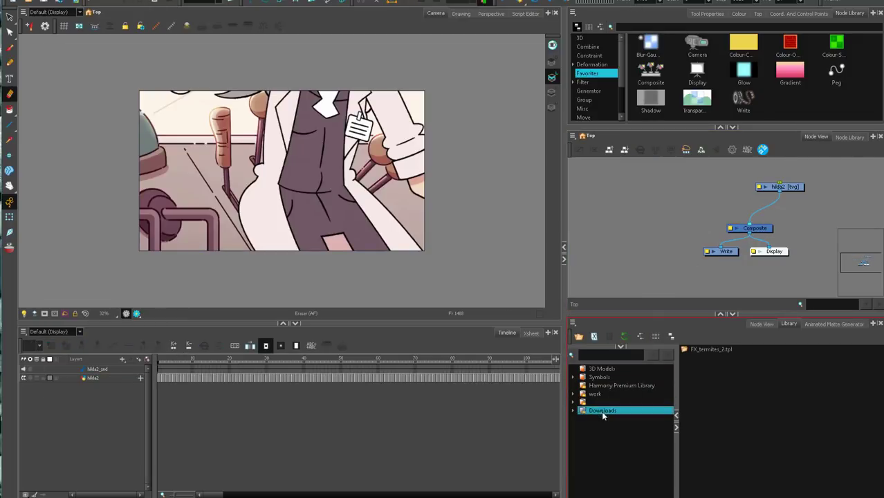
left_click(595, 393)
left_click(704, 358)
left_click_drag(677, 184, 678, 186)
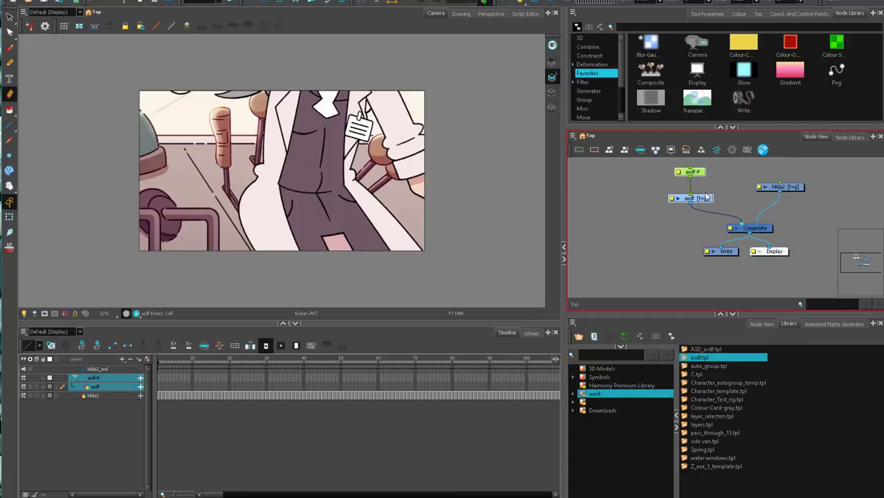
Scrub the opening frames, replay the hand pressing the console buttons in the reference clip around 0:54, and close it.
left_click_drag(171, 360, 146, 361)
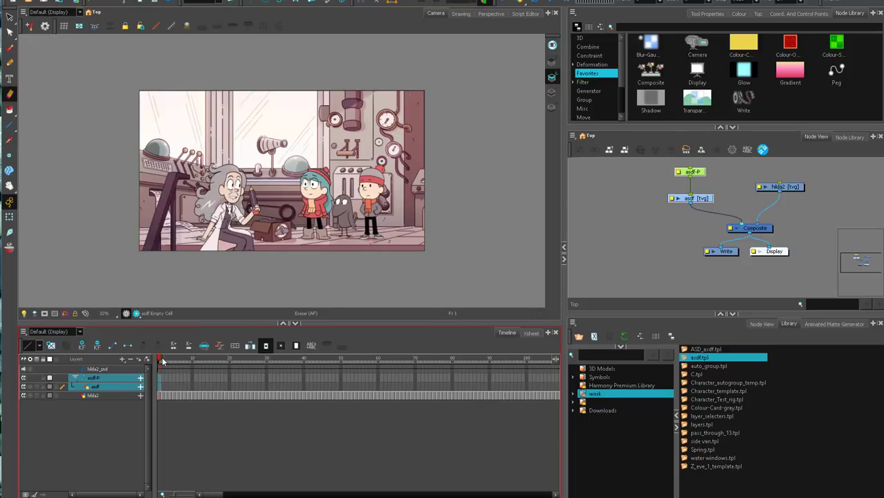
left_click_drag(163, 360, 242, 364)
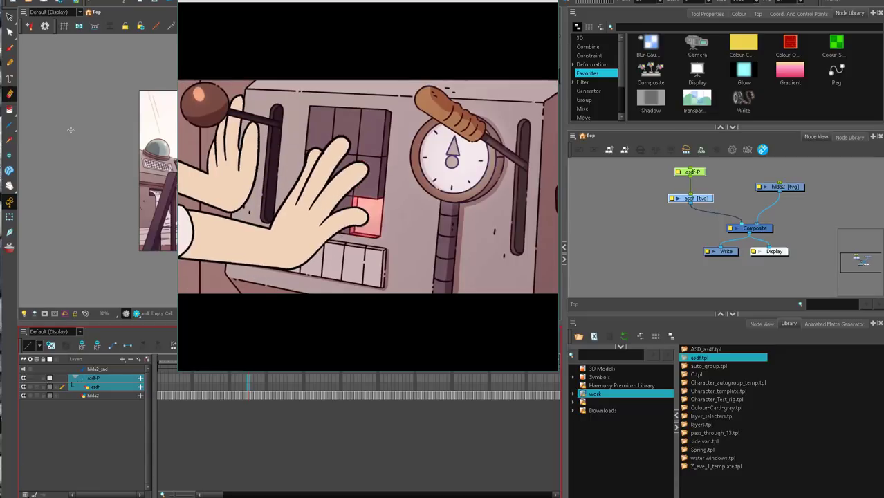
left_click(501, 327)
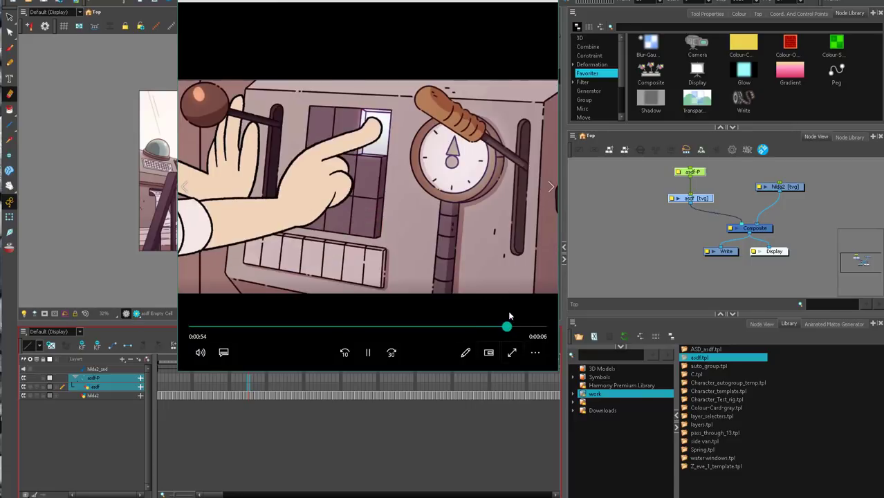
left_click(497, 327)
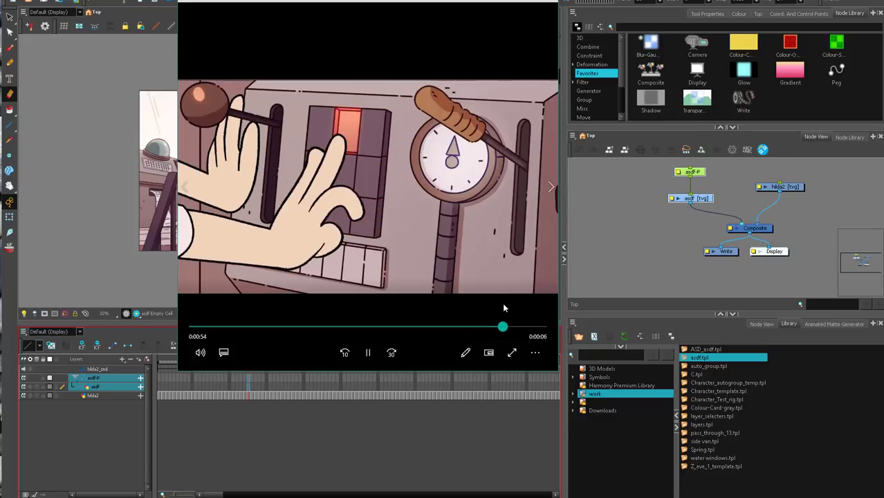
left_click_drag(509, 299, 504, 301)
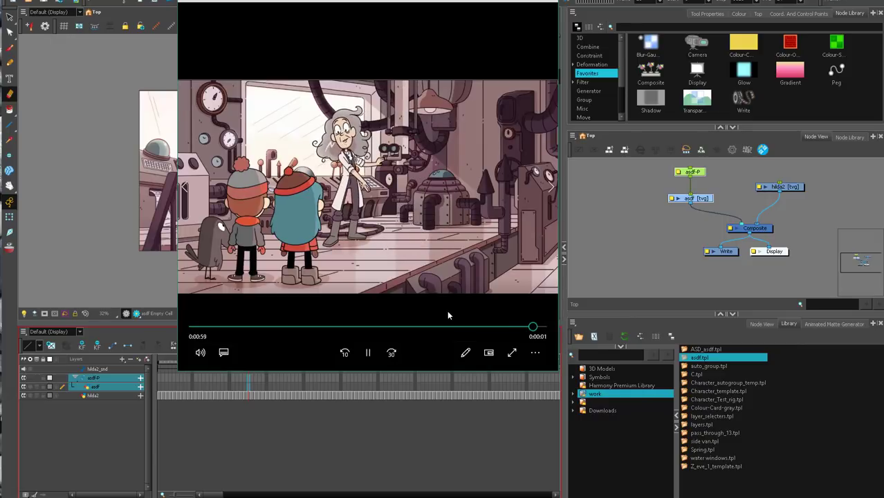
left_click(544, 3)
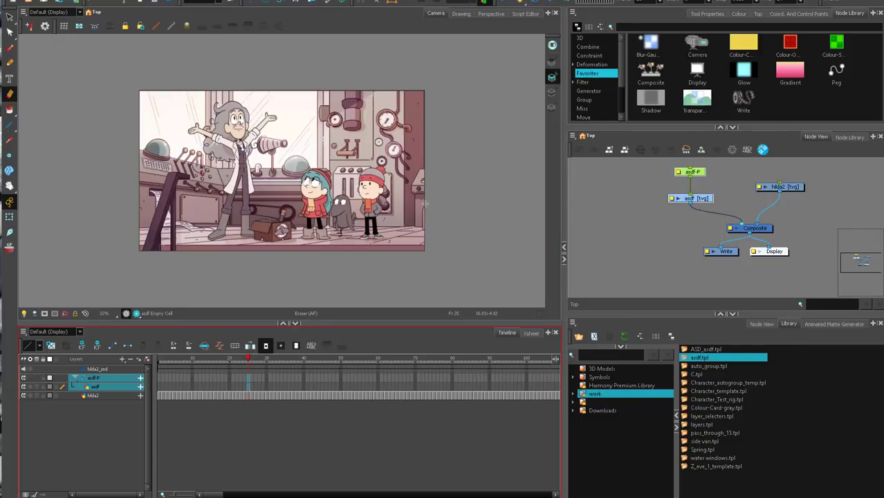
Enlarge the camera view at frame 11 and ready the Brush on the asdf layer with the colour palettes showing.
mouse_move(180, 362)
left_mouse_down()
mouse_move(159, 362)
mouse_move(195, 362)
left_mouse_up()
key("2")
left_click_drag(271, 280, 314, 264)
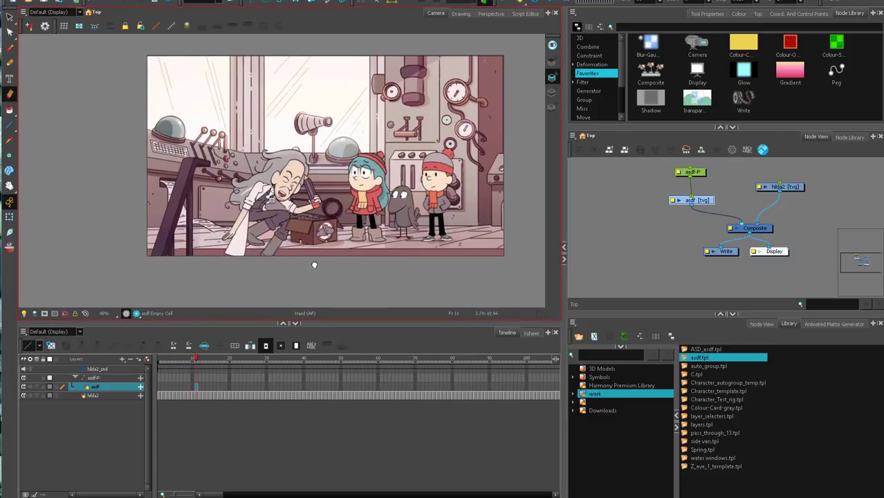
key("2")
left_click_drag(332, 324, 332, 348)
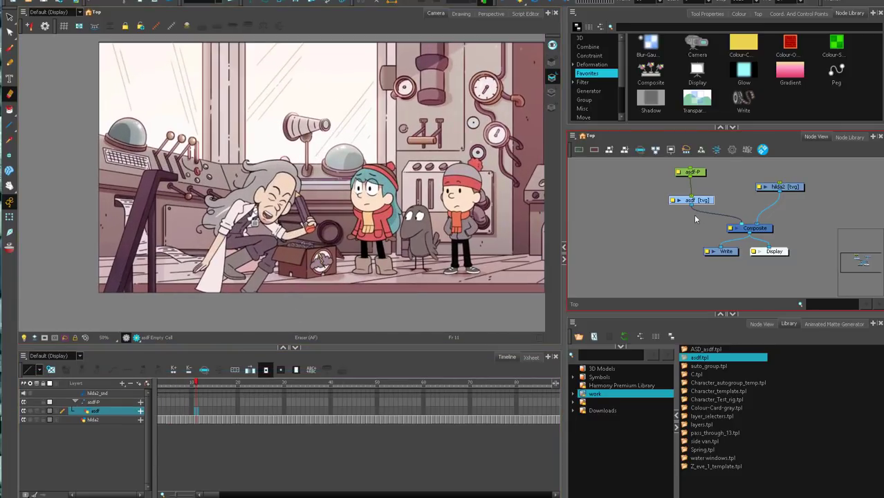
left_click_drag(717, 201, 703, 232)
key("alt+b")
left_click(739, 14)
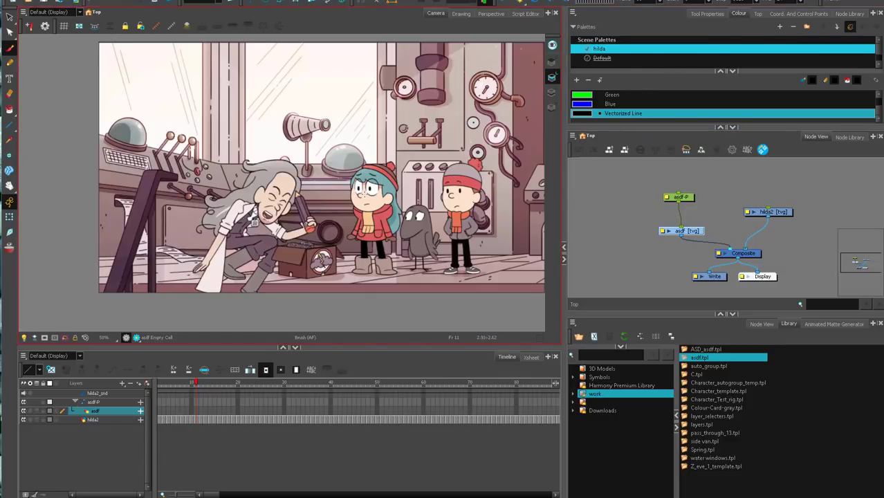
Play through the scientist's jump and draw a small upward arrow beneath the crouching scientist's feet on frame 11.
key("period")
key("period")
left_click_drag(370, 278, 389, 297)
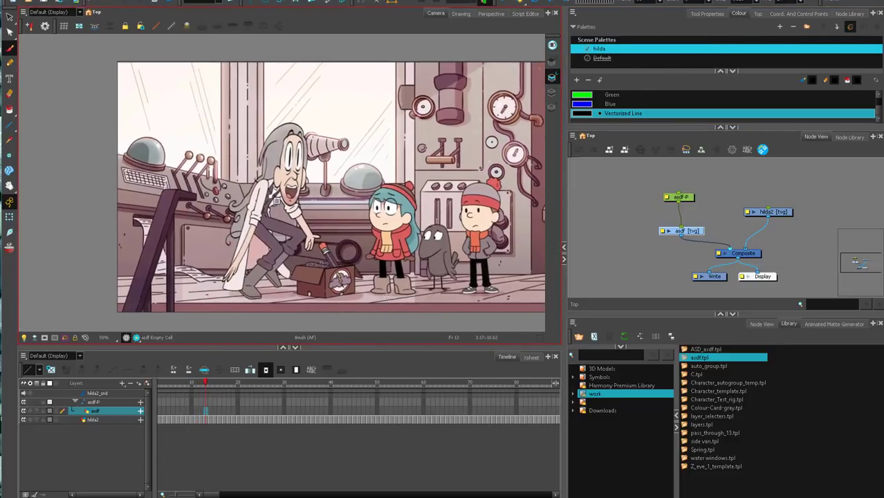
key("comma")
key("Return")
left_click(503, 3)
mouse_move(198, 383)
left_mouse_down()
mouse_move(185, 383)
mouse_move(226, 383)
mouse_move(168, 397)
mouse_move(238, 394)
mouse_move(186, 403)
mouse_move(205, 397)
left_mouse_up()
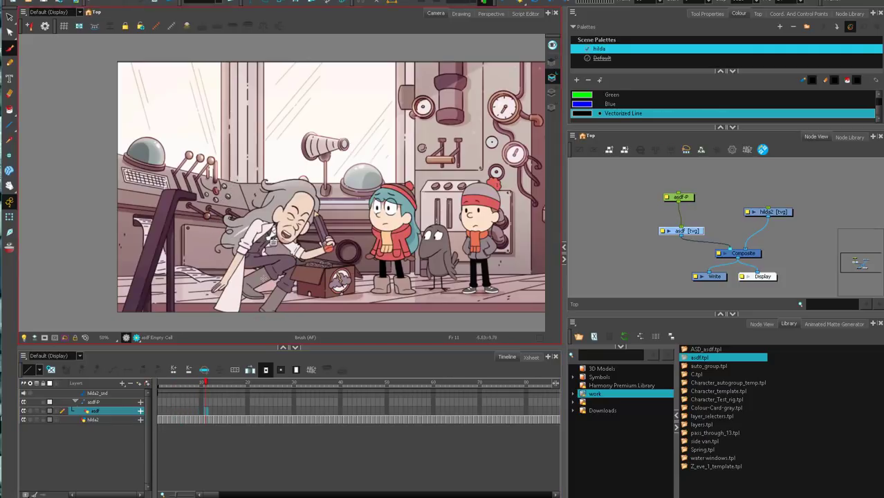
left_click_drag(251, 321, 253, 303)
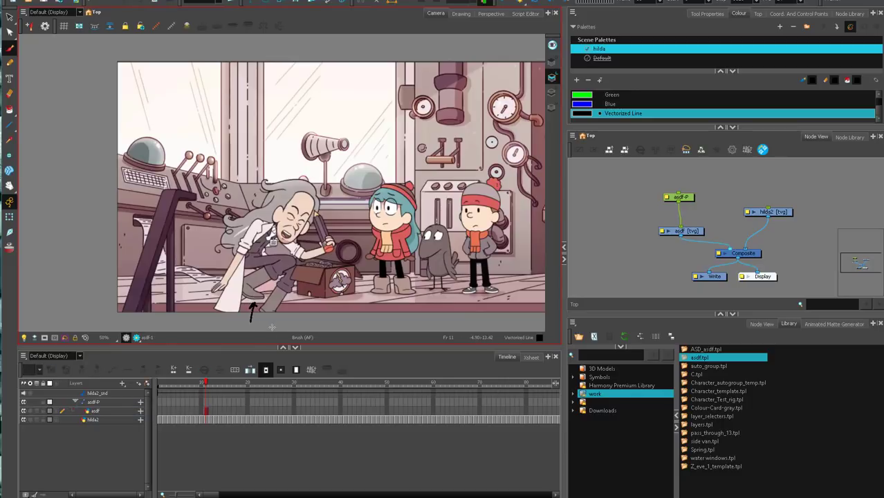
Flip back and forth between frames 11, 12 and 13 to compare the crouched pose with the stretched smear pose.
key("comma")
key("period")
key("comma")
key("period")
key("period")
key("comma")
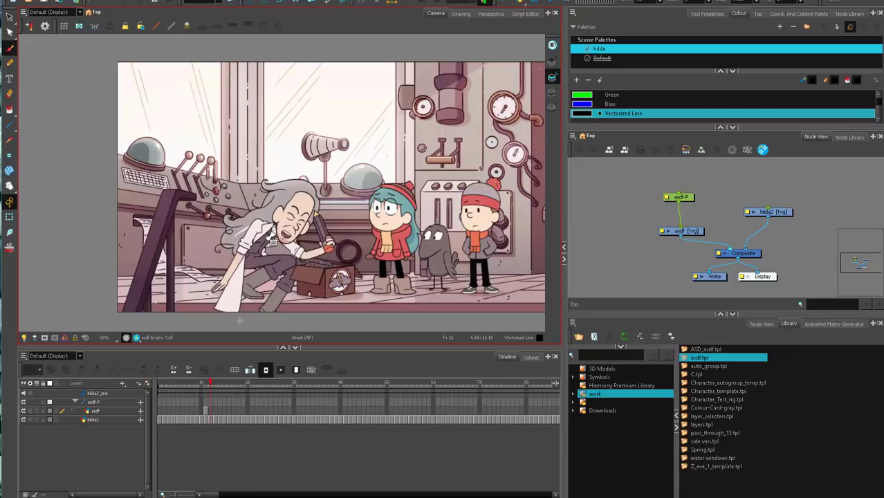
key("comma")
key("period")
key("comma")
key("period")
key("comma")
key("period")
key("period")
key("period")
key("comma")
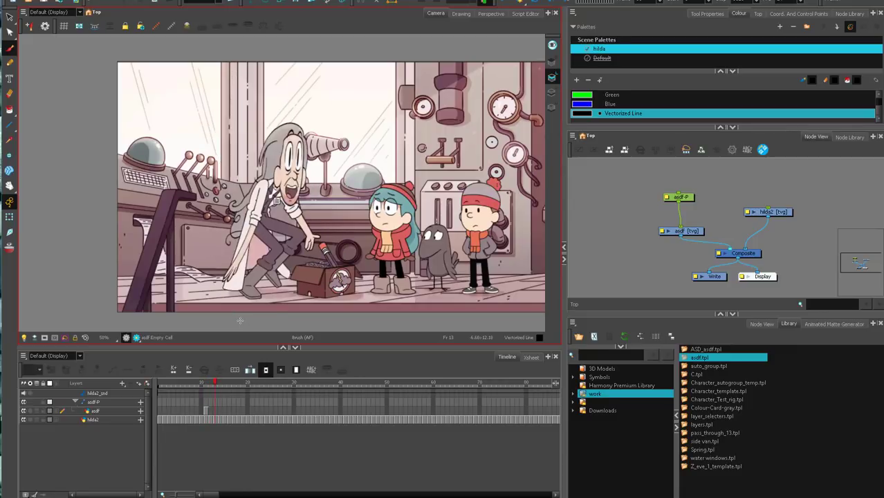
key("comma")
key("period")
key("period")
key("comma")
key("comma")
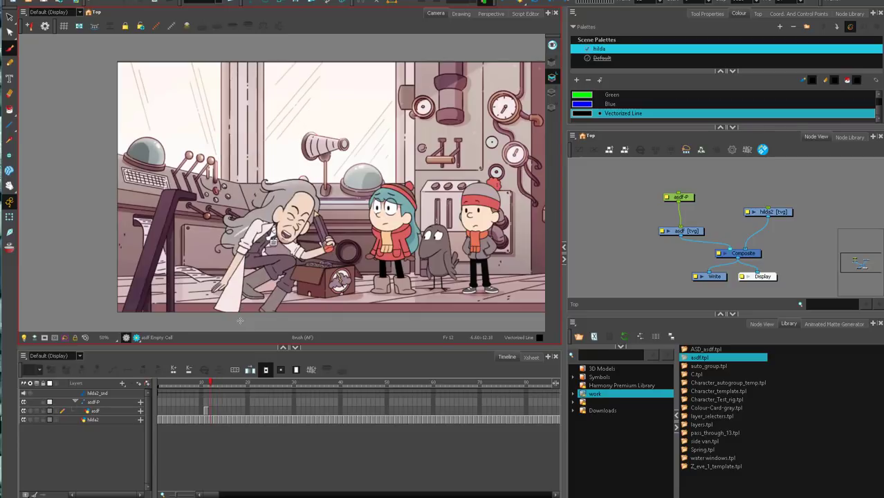
key("period")
key("comma")
key("period")
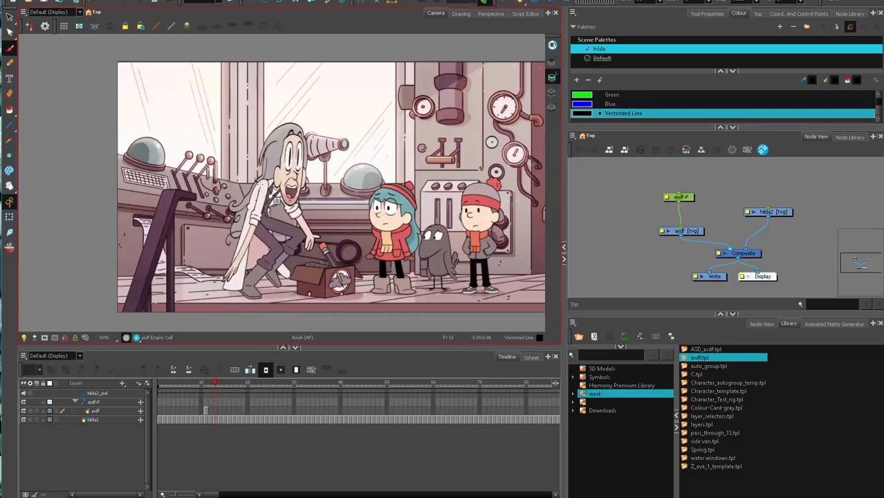
Trace the scientist's elongated trailing arm with the Brush on frame 13 and compare it with frame 12.
left_click_drag(222, 280, 255, 223)
key("comma")
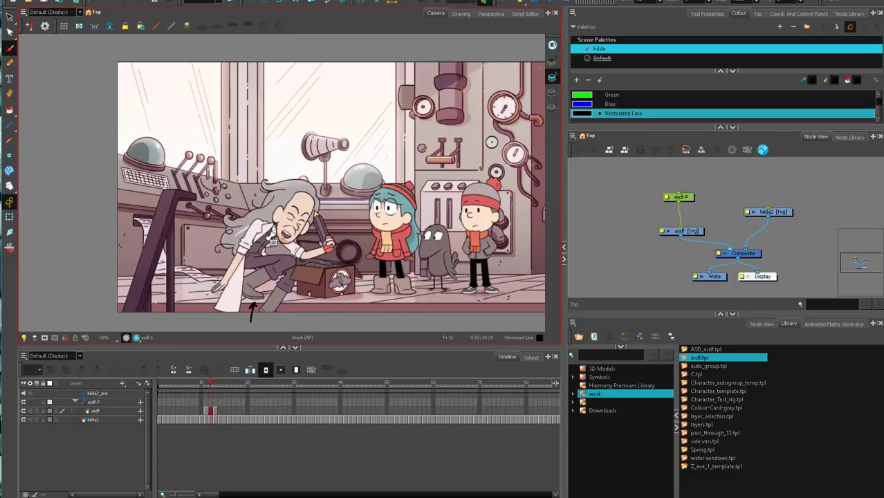
key("period")
key("comma")
key("period")
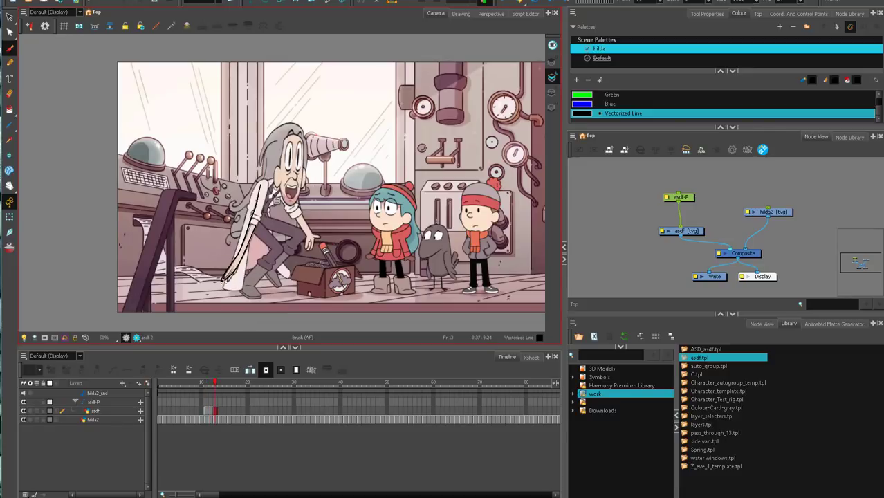
Mark the trailing arm's upward swing on frame 14 and compare it with the traced arm on frame 13.
key("period")
key("comma")
key("period")
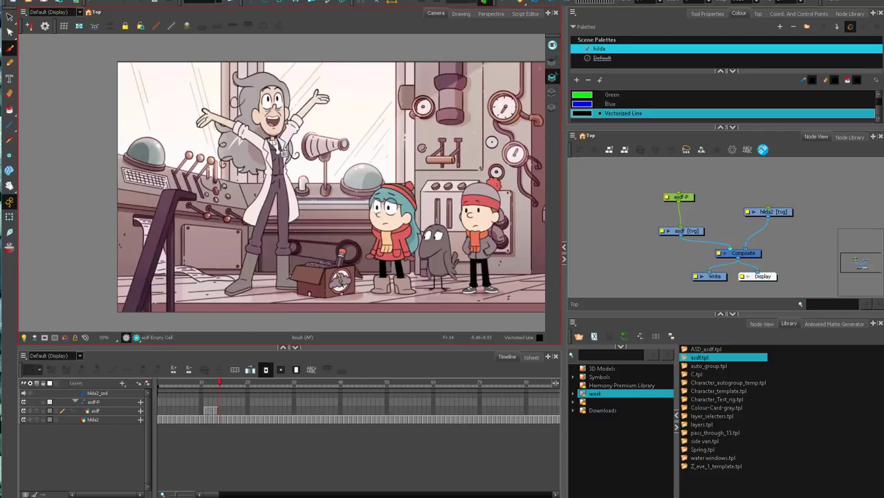
key("comma")
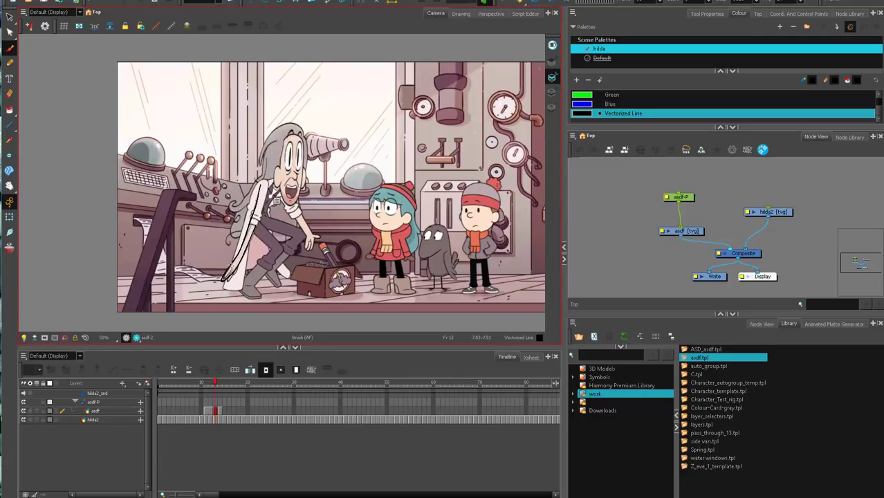
key("period")
Play the shot from near its beginning and scrub back over the scientist's jump.
left_click_drag(219, 383, 174, 383)
left_click(504, 5)
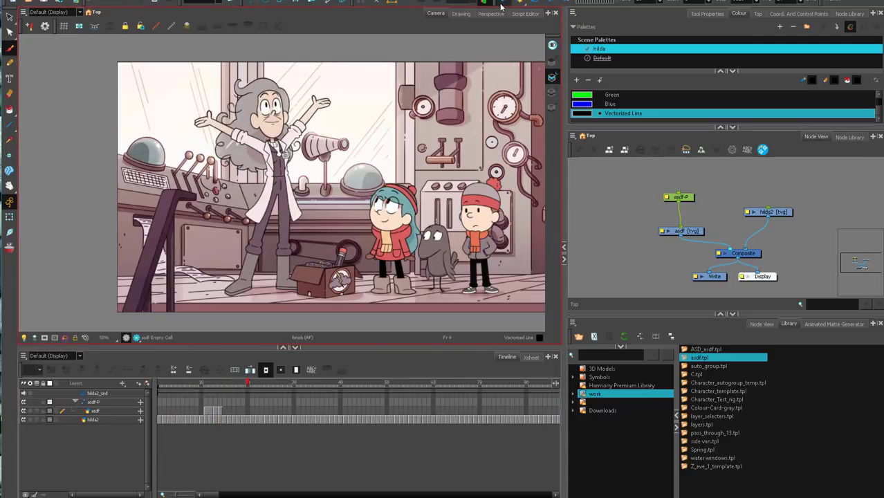
left_click(221, 385)
left_click_drag(221, 384, 197, 382)
Draw the action line from the scientist's head down through the reaching arm to the box on frame 13.
key("g")
key("g")
mouse_move(286, 178)
left_mouse_down()
mouse_move(298, 220)
mouse_move(354, 285)
left_mouse_up()
key("f")
key("g")
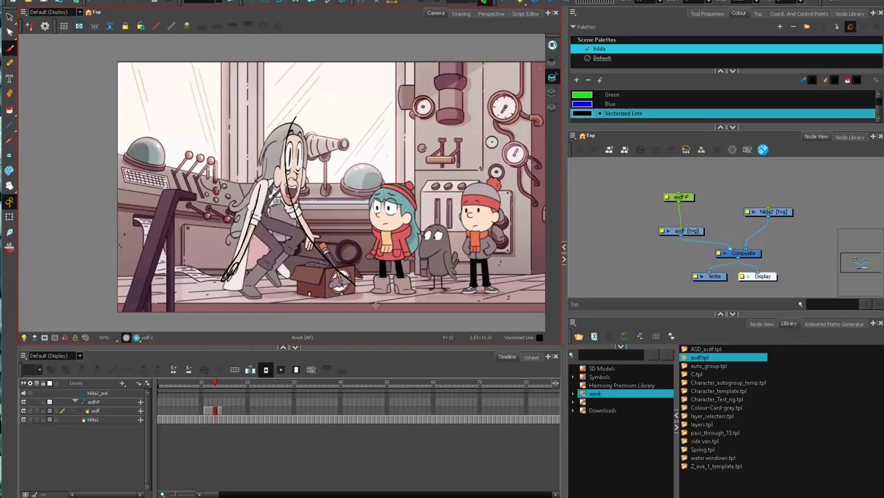
Draw the other arm's motion arc from the box up to the raised hand on frame 14.
key("g")
key("f")
key("g")
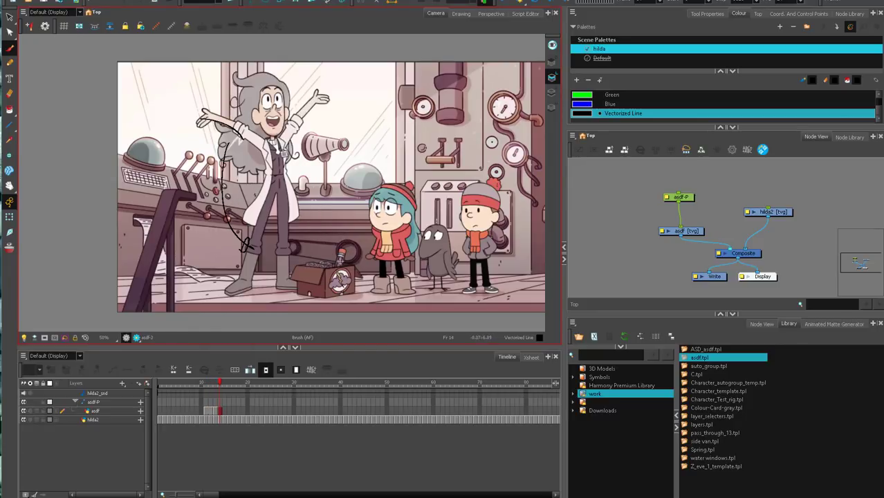
mouse_move(332, 262)
left_mouse_down()
mouse_move(285, 183)
mouse_move(328, 93)
left_mouse_up()
Step through the annotated jump and the frames that follow, up to about frame 16.
key("f")
key("period")
key("comma")
key("period")
key("period")
key("period")
key("period")
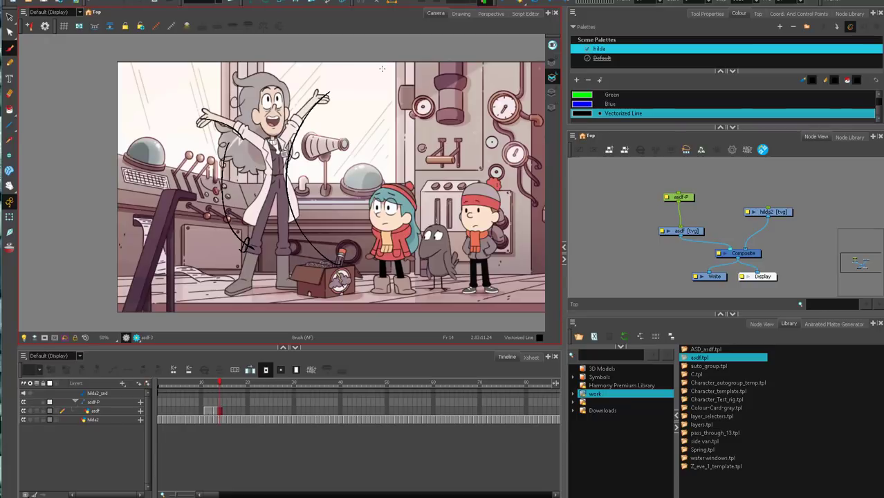
key("comma")
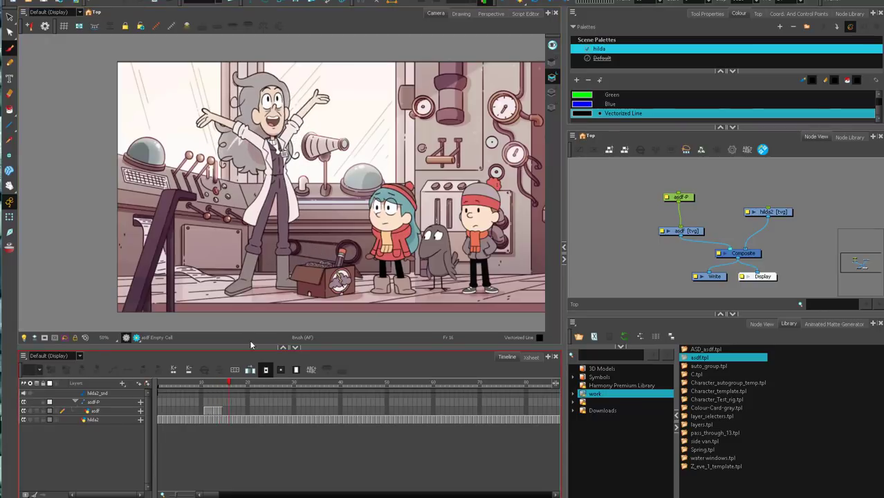
Step back and forth through frames 13 to 17 to compare the raised-arms pose with the annotated jump.
key("period")
key("comma")
key("period")
key("comma")
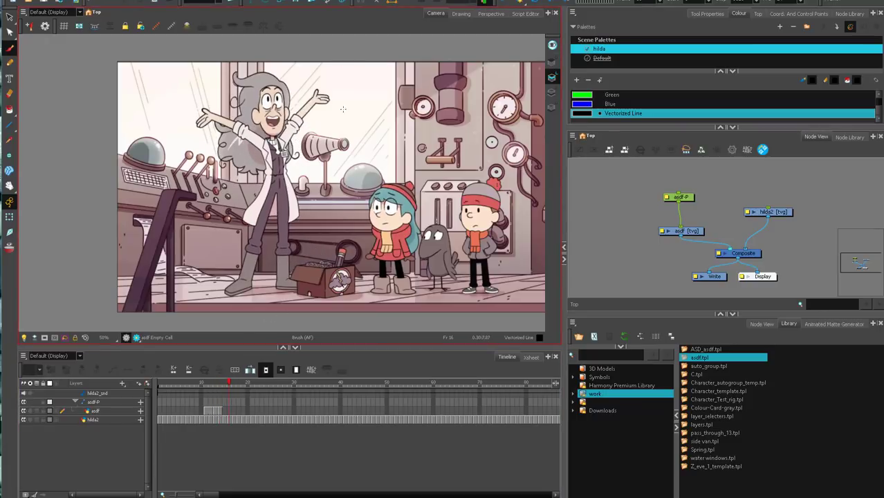
key("comma")
key("comma")
key("comma")
key("period")
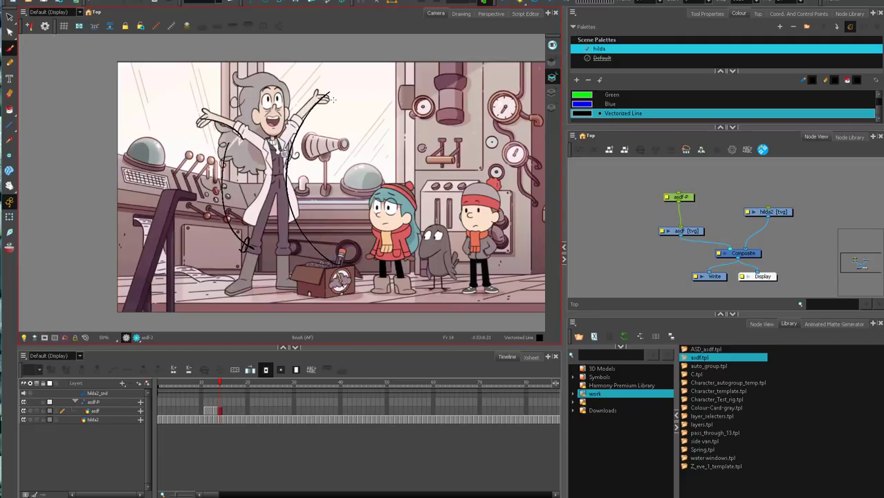
key("period")
key("period")
key("period")
key("comma")
key("period")
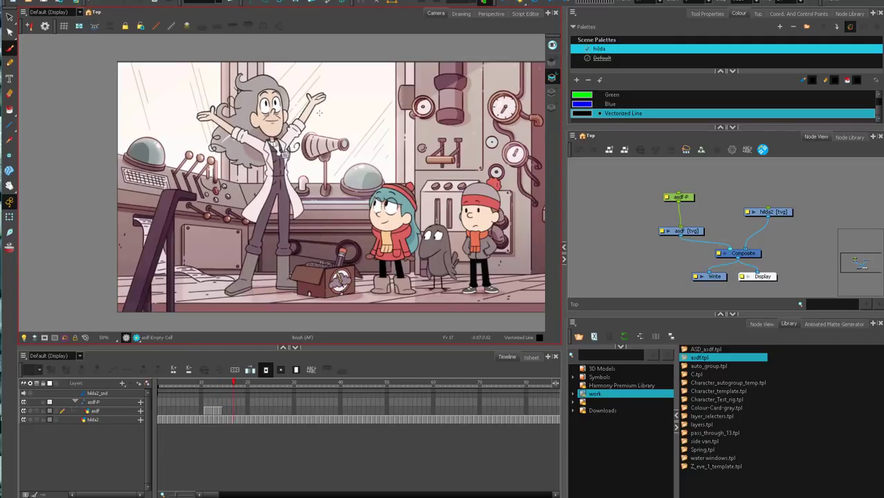
Trace the drag along the lower edge of the scientist's hair, frame by frame, from frame 16 to about frame 19.
key("comma")
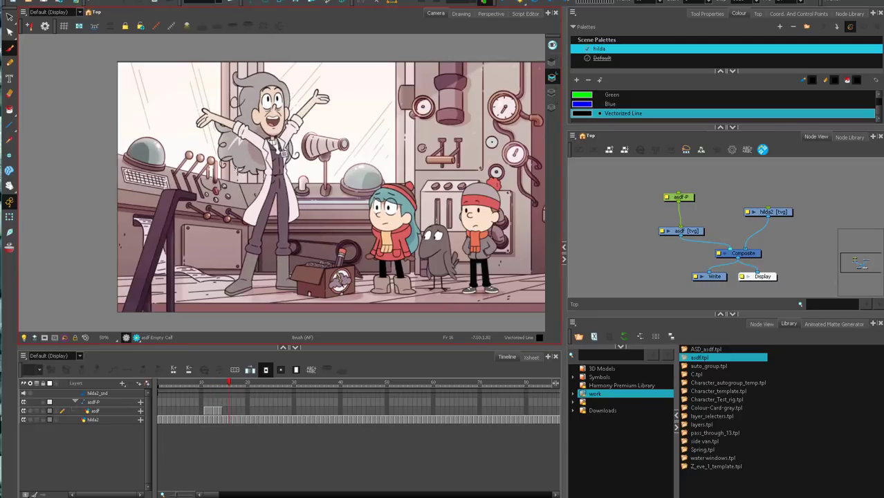
left_click_drag(236, 169, 259, 173)
key("period")
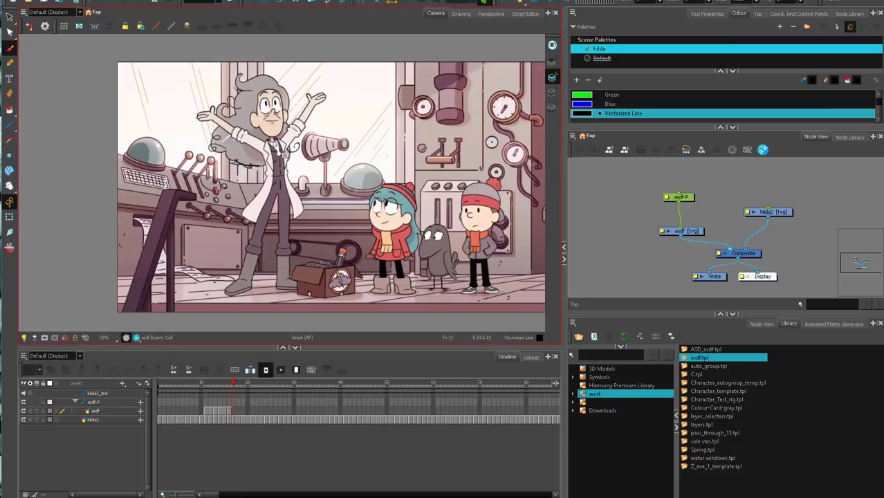
key("comma")
key("period")
key("comma")
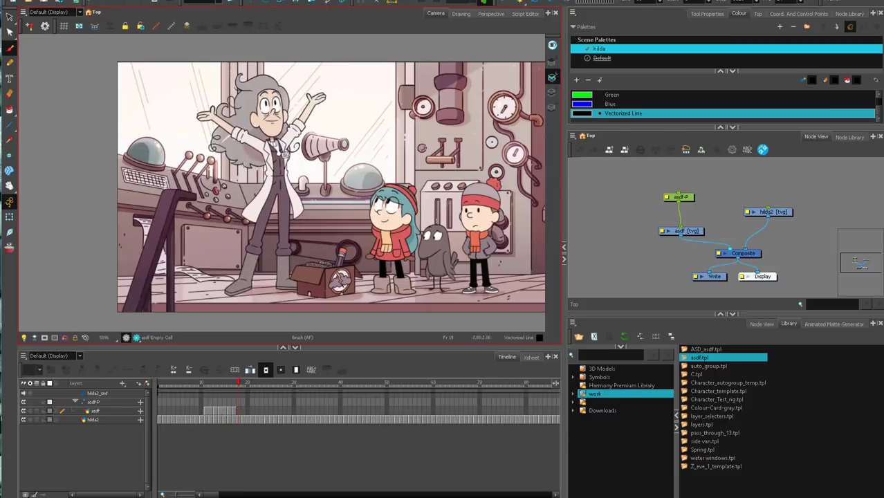
key("period")
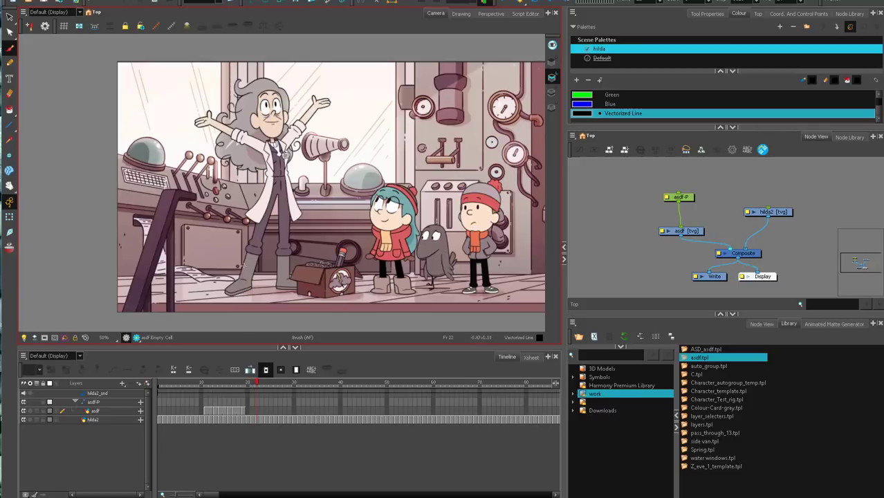
Scrub on from about frame 22 and play the rest of the shot to review the scientist's walk to the machine.
left_click(249, 385)
left_click_drag(249, 385, 281, 380)
left_click(504, 4)
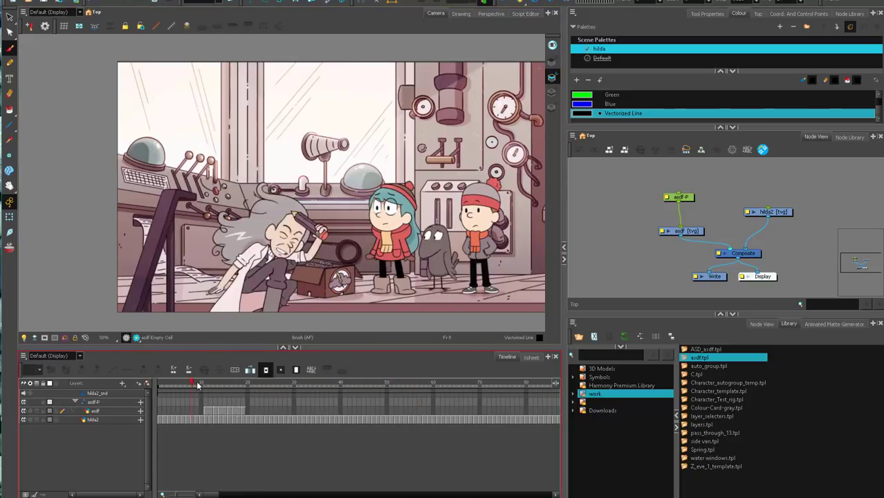
left_click_drag(197, 381, 331, 382)
left_click(504, 4)
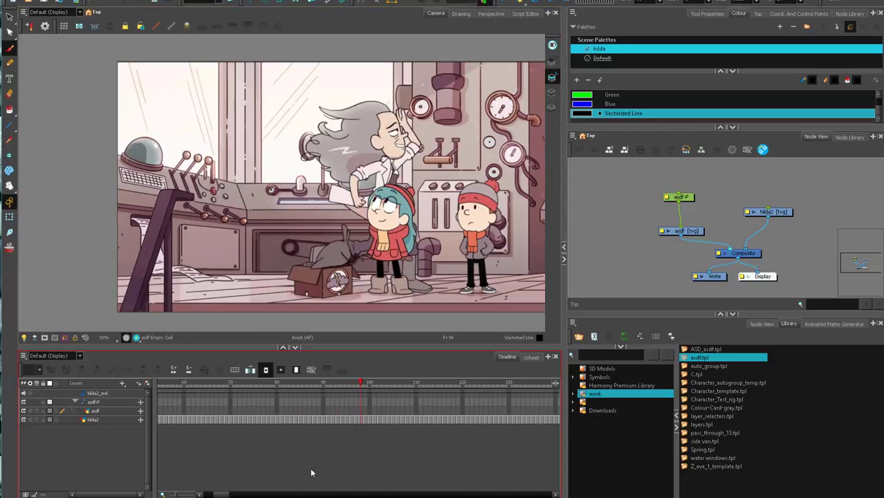
Draw a short mark below the picture at frame 69 and extend that drawing's exposure on asdf to about frame 136.
left_click_drag(332, 381, 226, 393)
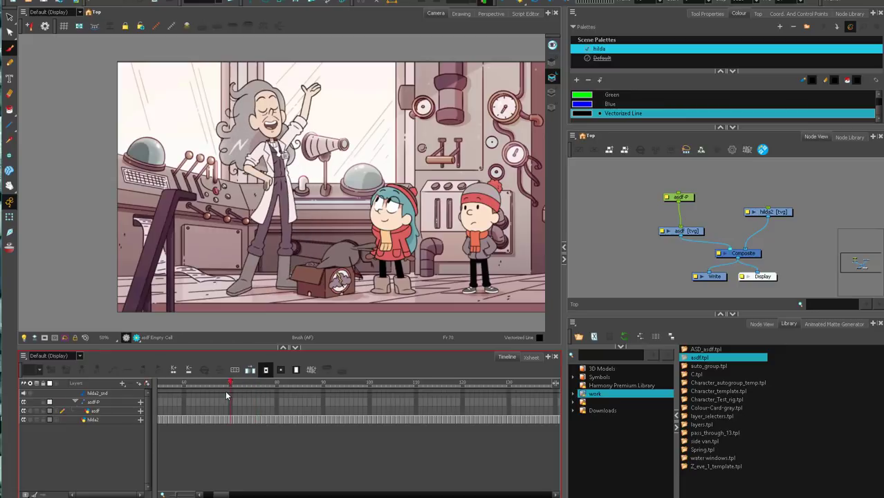
left_click(229, 401)
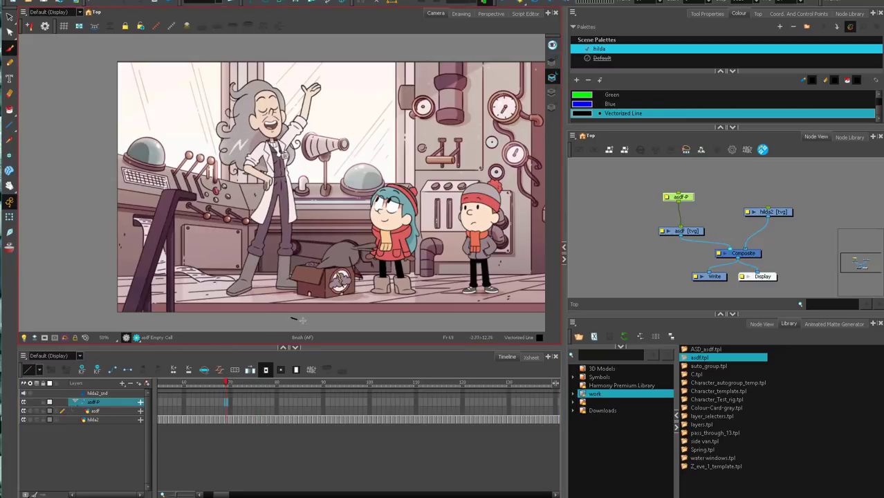
left_click_drag(302, 319, 303, 321)
left_click(552, 403)
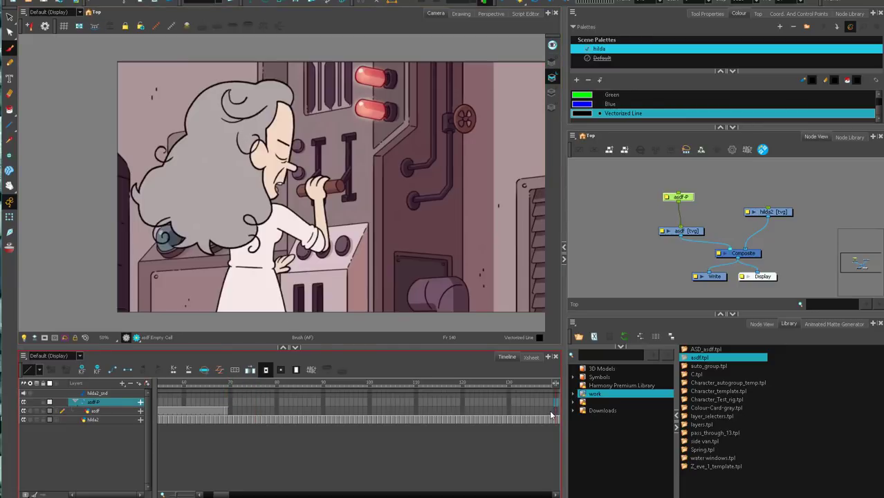
left_click(230, 411)
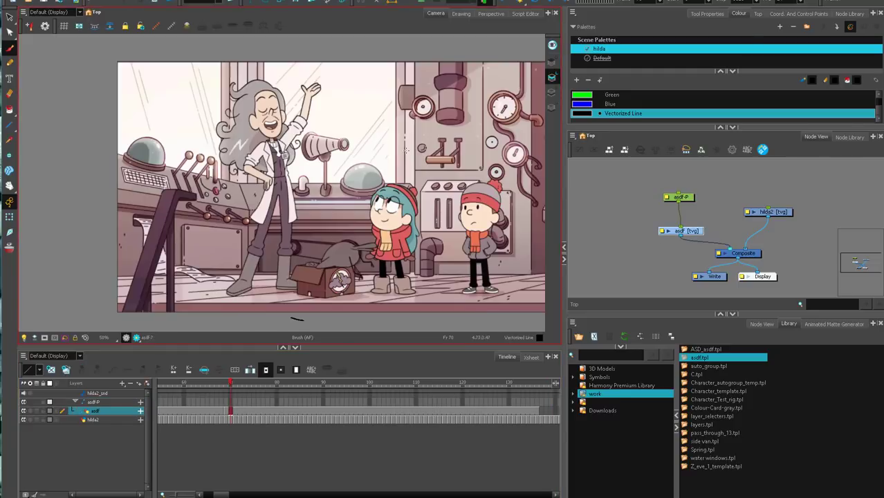
Mark the scientist's successive foot positions with dots while stepping from frame 73 to frame 97.
left_click(244, 411)
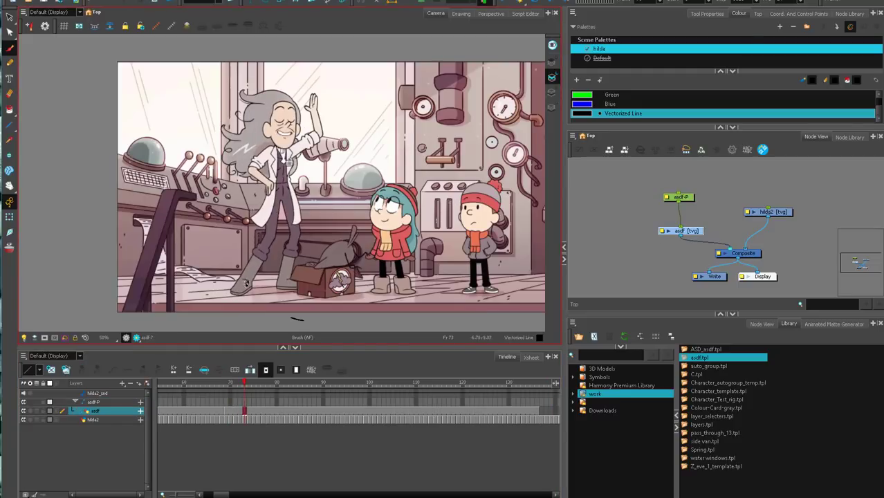
key("period")
key("period")
key("period")
key("period")
key("period")
key("period")
key("period")
key("period")
key("period")
key("period")
key("period")
key("period")
key("period")
key("period")
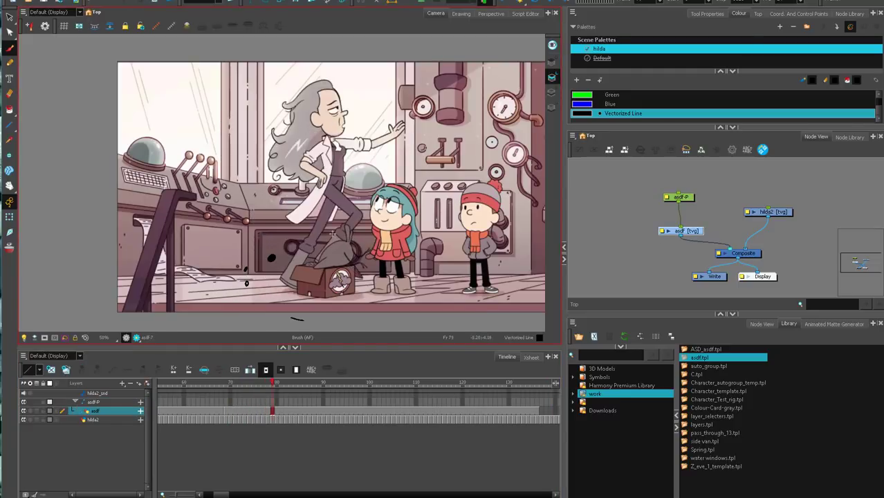
key("period")
key("period")
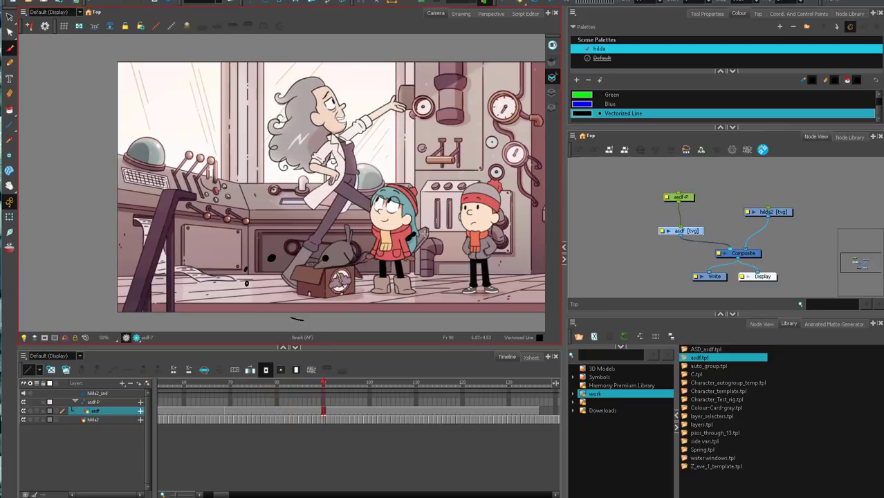
key("period")
key("period")
key("period")
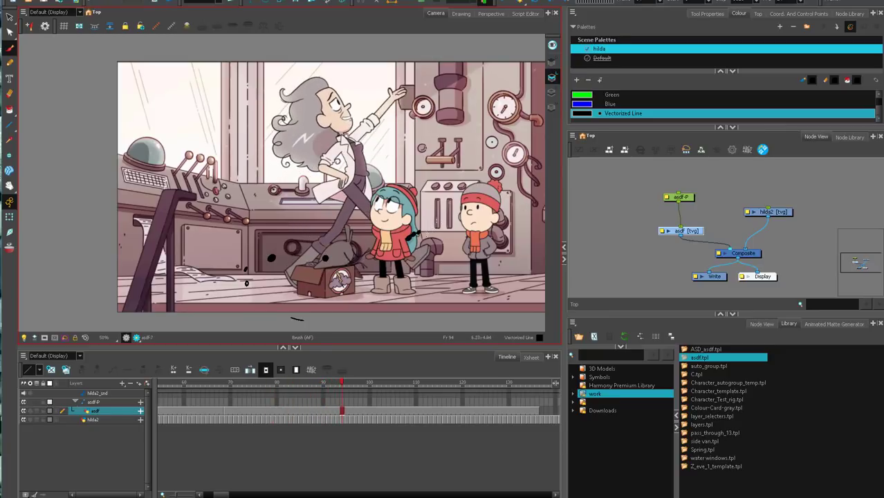
key("period")
key("period")
key("period")
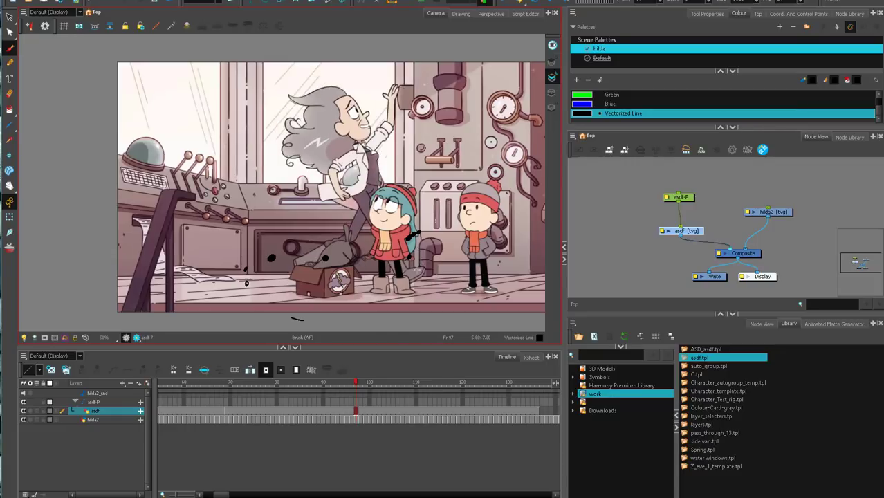
Add downward arrows labelled 6 and 4 at the last foot position and draw the foot's path through the dots, labelled 10.
mouse_move(249, 382)
left_mouse_down()
mouse_move(382, 382)
mouse_move(253, 382)
left_mouse_up()
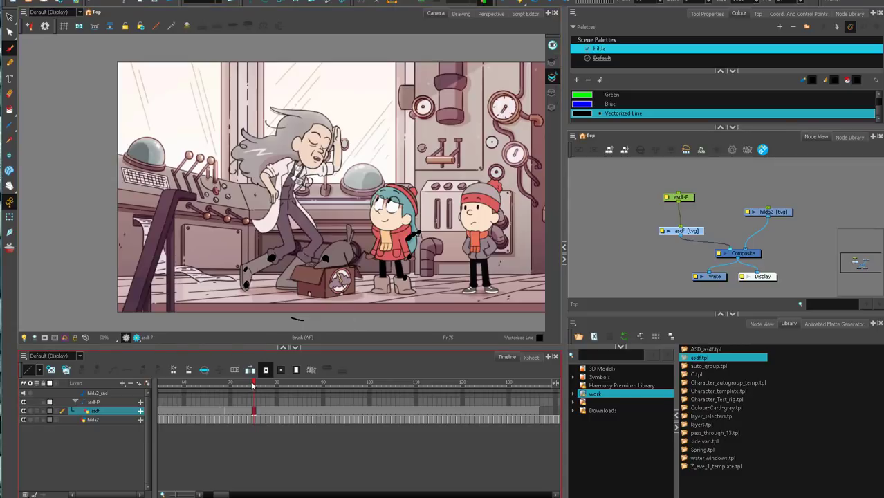
left_click_drag(253, 386, 231, 386)
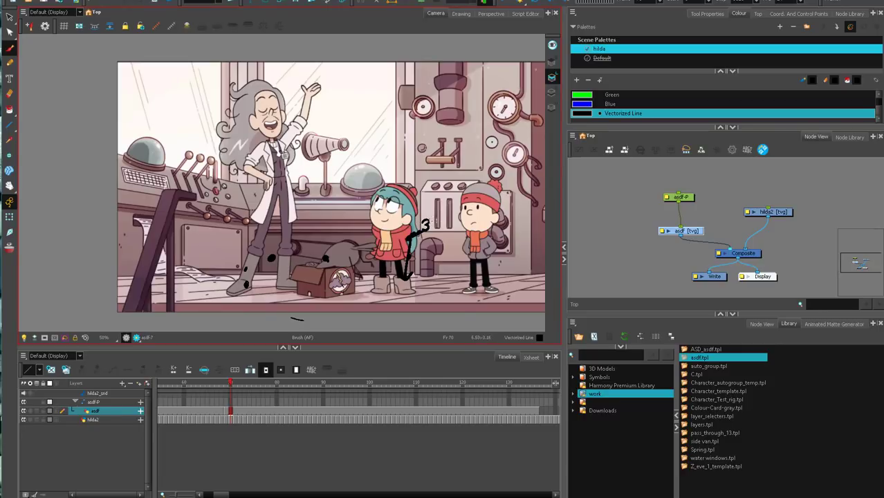
key("alt+s")
mouse_move(430, 219)
left_mouse_down()
mouse_move(419, 278)
mouse_move(431, 250)
left_mouse_up()
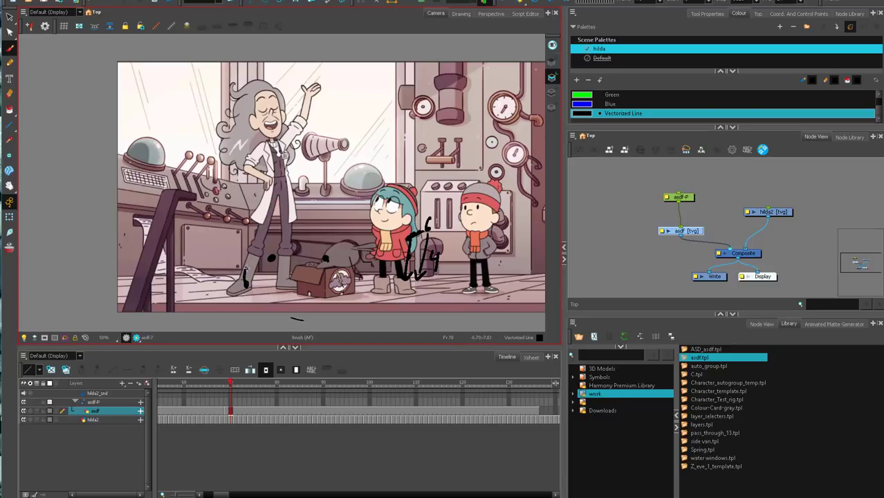
left_click_drag(246, 280, 429, 228)
Mark the scientist's leading hand positions with dots while stepping from frame 77 to about frame 99.
left_click_drag(230, 382, 261, 408)
left_click(261, 408)
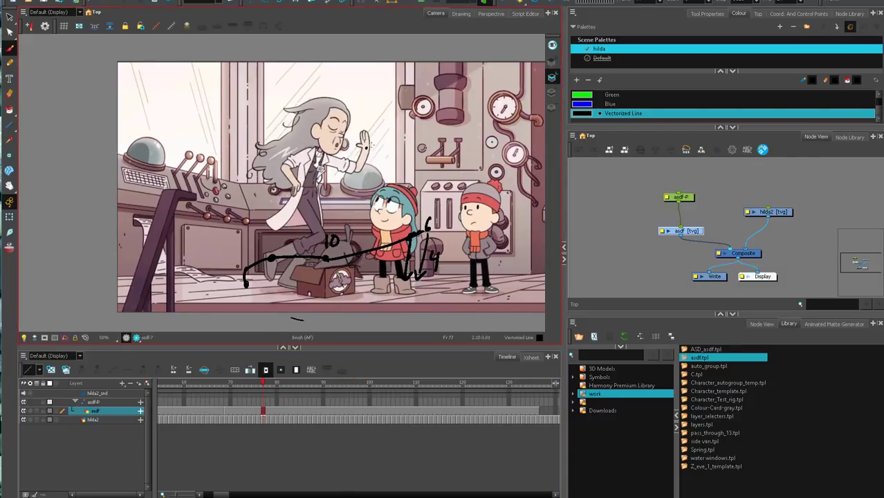
key("period")
key("period")
left_click(393, 135)
key("period")
key("period")
key("period")
key("period")
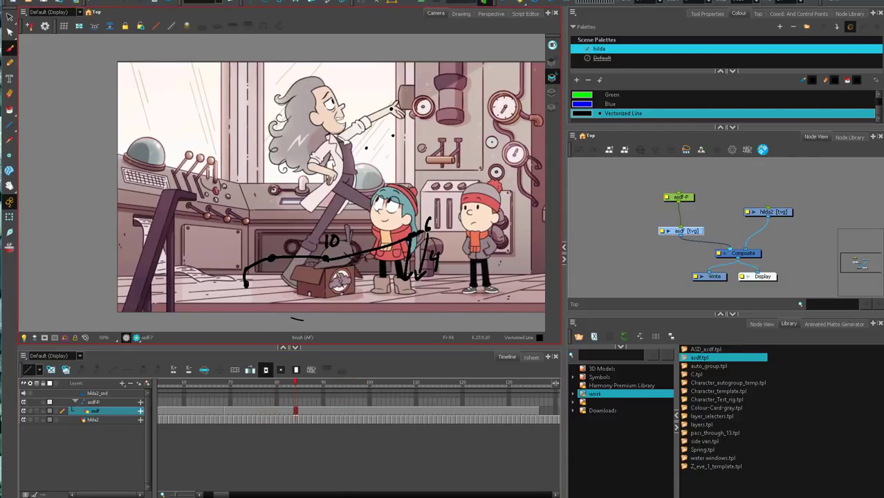
key("period")
key("period")
key("period")
key("period")
left_click(391, 105)
key("period")
key("period")
left_click(390, 102)
key("period")
key("period")
key("period")
key("period")
key("period")
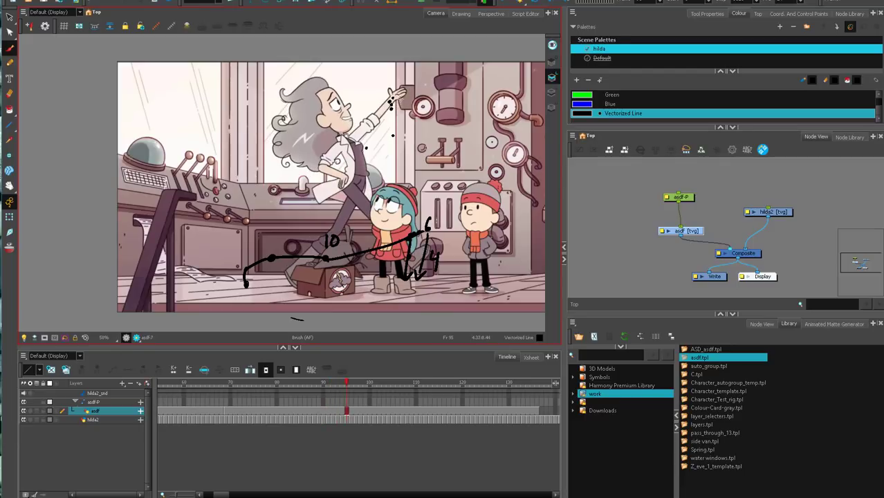
key("period")
key("period")
key("period")
key("period")
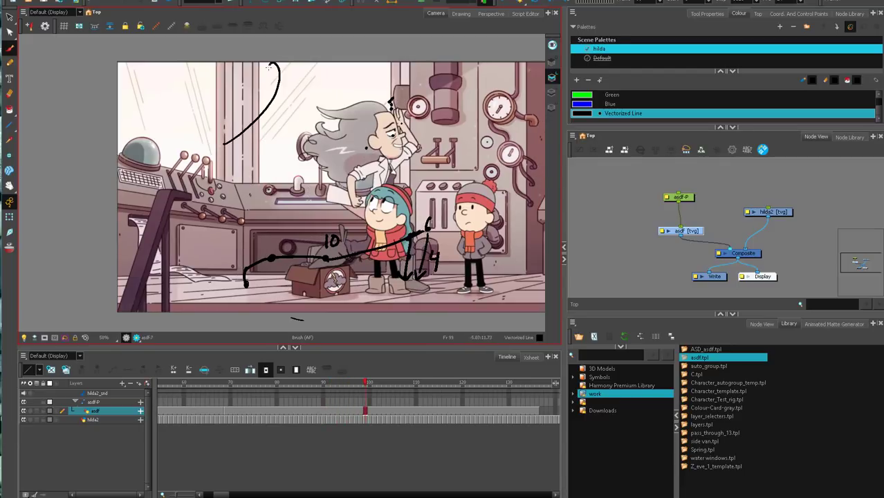
Draw a sweeping looped arc across the upper part of the picture and dot the remaining hand positions up to frame 104.
mouse_move(269, 67)
left_mouse_down()
mouse_move(287, 101)
mouse_move(437, 97)
left_mouse_up()
left_click(248, 388)
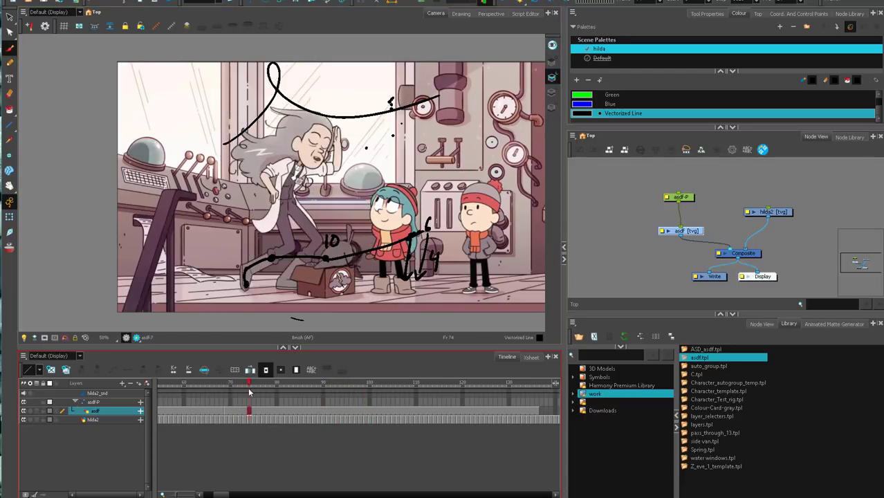
left_click_drag(249, 391, 343, 385)
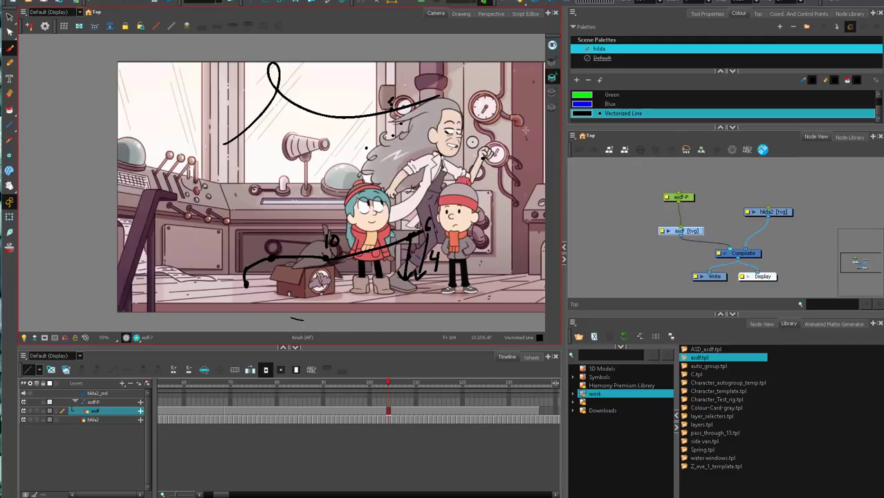
Disable the hilda2 footage and draw the hand's looping motion arc through the dots on the asdf layer.
left_click(771, 213)
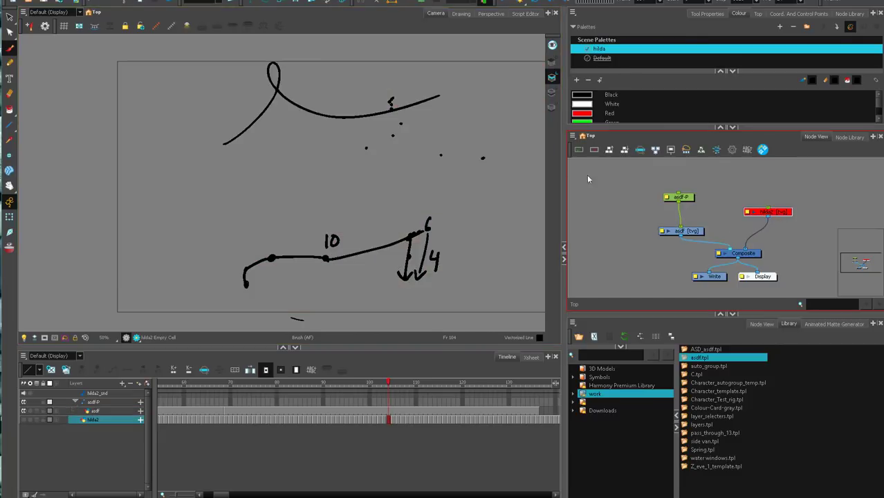
left_click(683, 232)
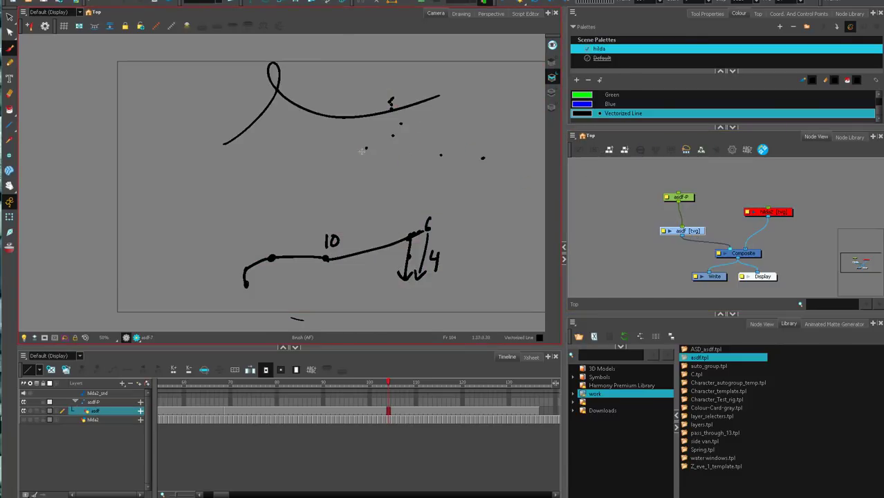
left_click_drag(365, 148, 379, 143)
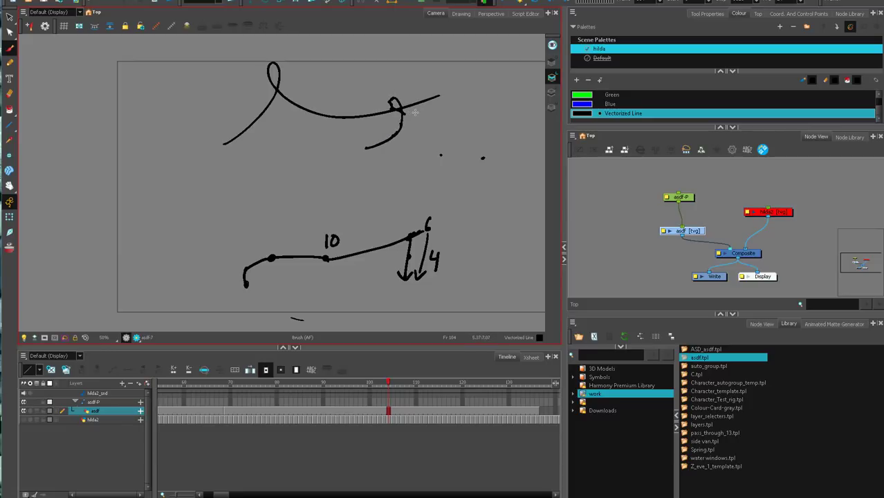
left_click_drag(401, 112, 518, 149)
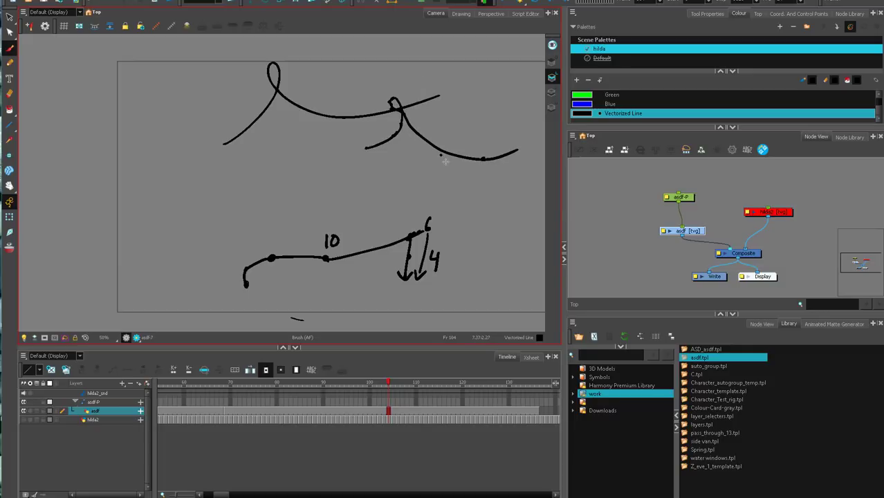
Label the hand arc's segments with handwritten timing numbers, including 4 and 12, and re-enable the hilda2 footage.
left_click_drag(447, 164, 457, 178)
left_click_drag(453, 166, 455, 194)
left_click_drag(395, 70, 394, 90)
mouse_move(396, 71)
left_mouse_down()
mouse_move(401, 89)
mouse_move(427, 95)
left_mouse_up()
left_click(779, 210)
key("a")
left_click(780, 194)
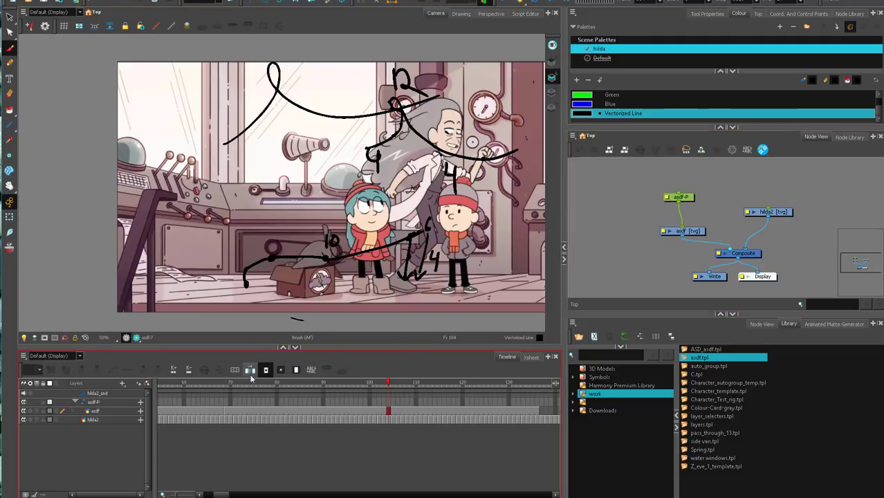
Return to about frame 91 and disable the asdf drawing and its asdf-P peg to hide the annotations.
left_click_drag(387, 383, 328, 382)
left_click(687, 237)
left_click_drag(687, 238, 683, 242)
key("d")
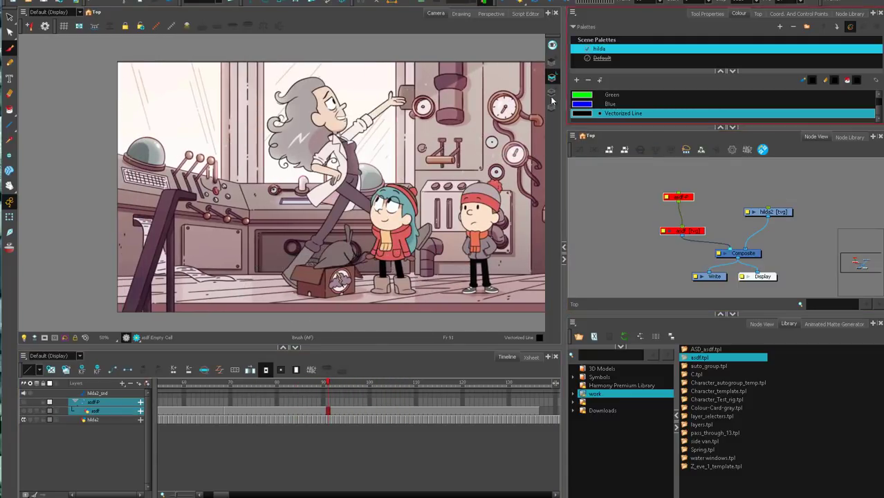
Play the unannotated shot from about frame 70 and scrub through the step onto the box to frame 89.
left_click_drag(297, 382, 231, 381)
left_click(502, 3)
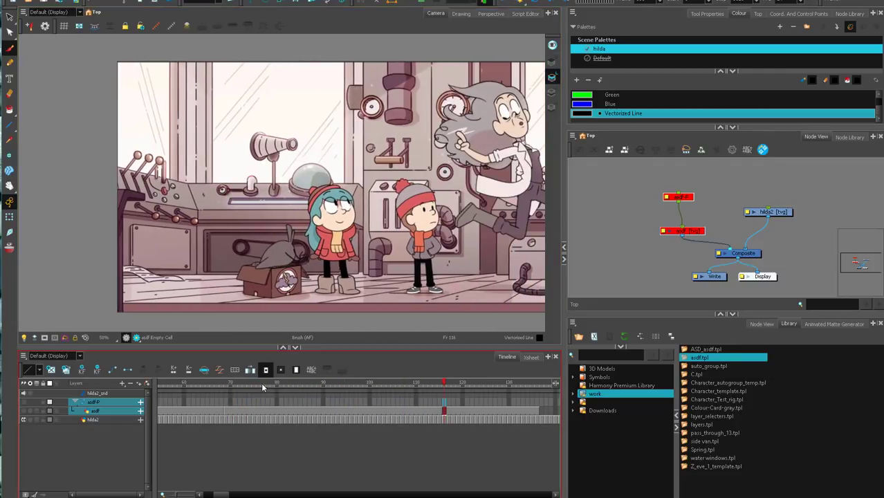
left_click_drag(260, 382, 318, 384)
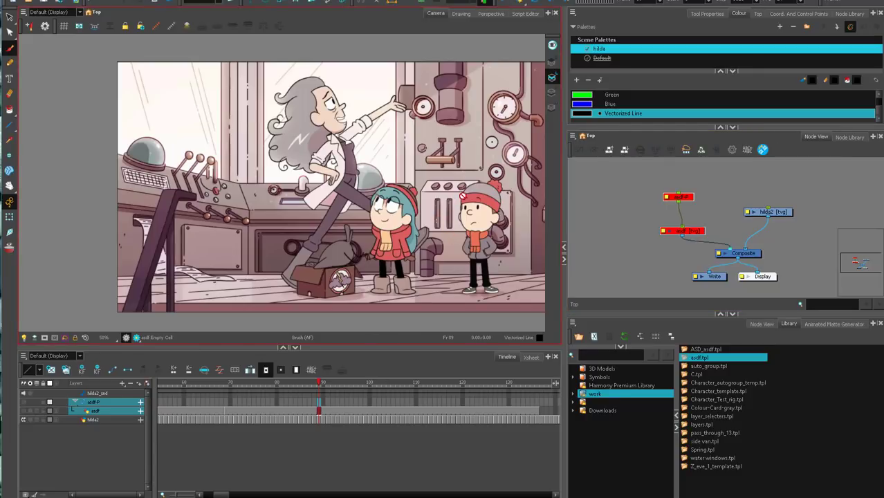
Re-enable the asdf drawing and its asdf-P peg at about frame 99 and delete the old annotations.
key("period")
key("period")
key("period")
key("period")
key("period")
key("period")
key("period")
key("period")
key("period")
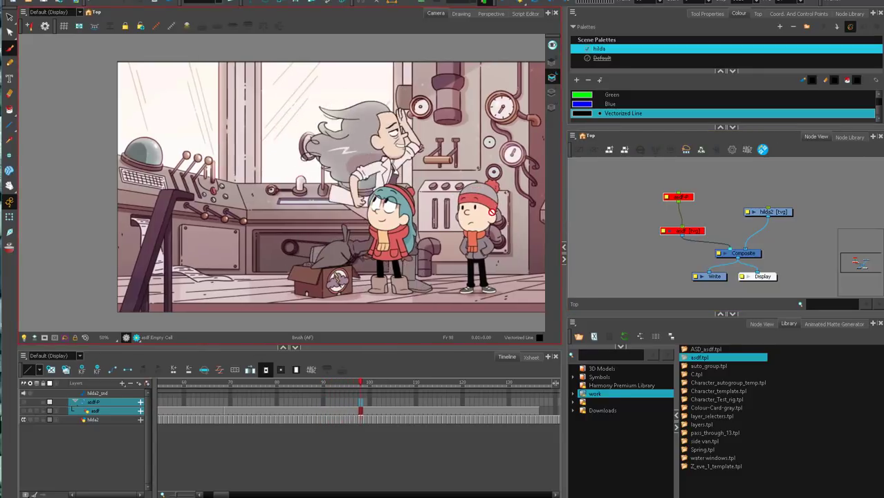
mouse_move(373, 384)
left_mouse_down()
mouse_move(321, 384)
mouse_move(467, 384)
mouse_move(365, 385)
left_mouse_up()
key("a")
left_click(692, 233)
key("ctrl+a")
key("Delete")
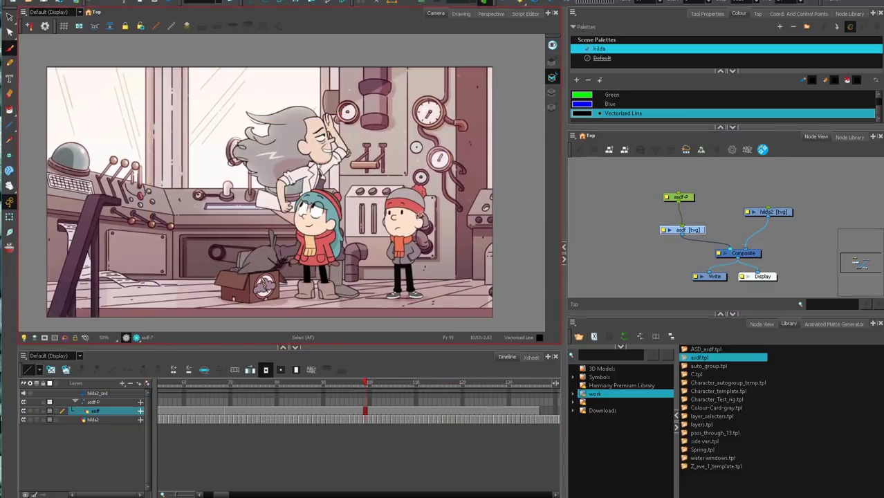
Mark the woman's torso position with black ovals on successive frames from about 99 to 121.
key("period")
key("period")
key("period")
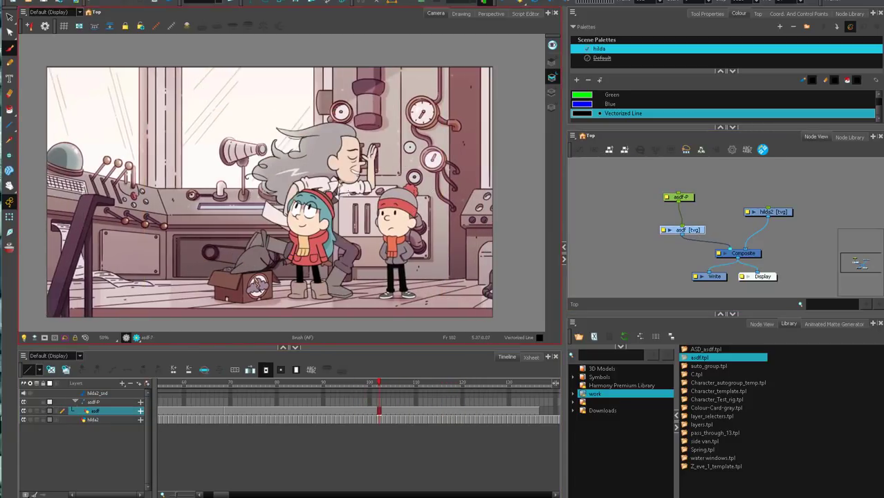
key("period")
key("period")
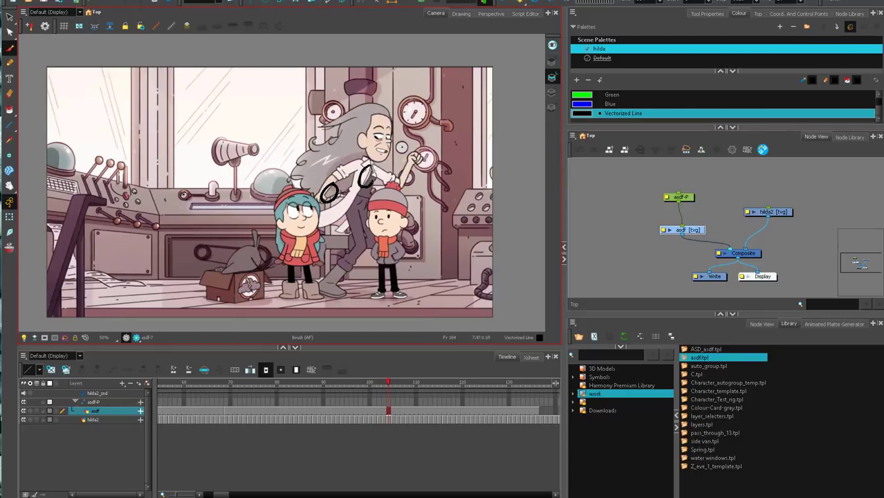
key("period")
key("period")
key("period")
key("period")
key("period")
key("period")
key("period")
key("period")
key("period")
key("period")
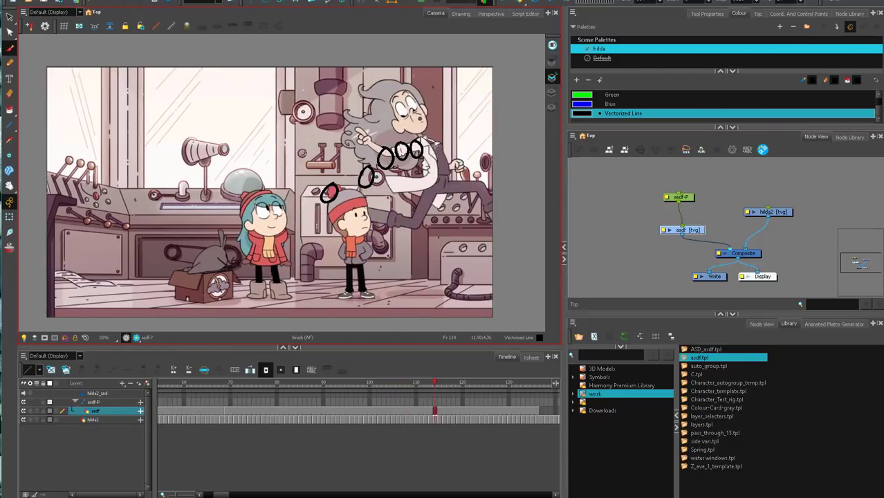
left_click_drag(457, 155, 455, 157)
key("period")
key("period")
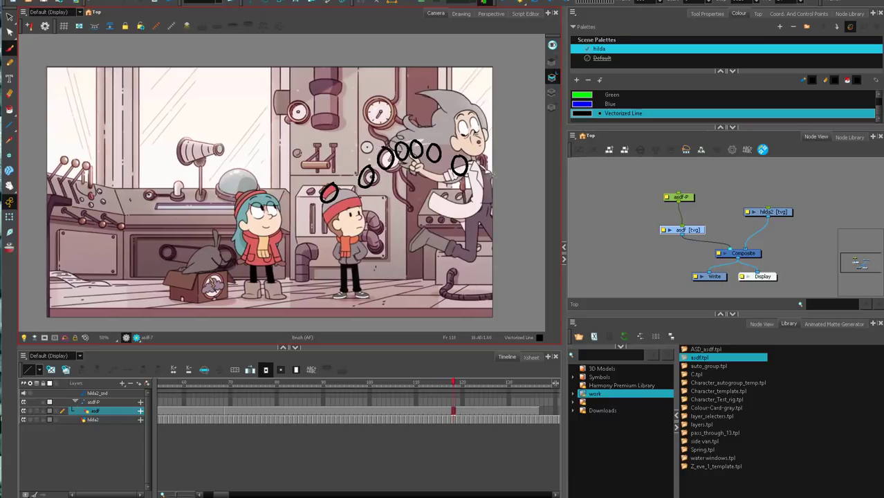
key("period")
key("period")
key("period")
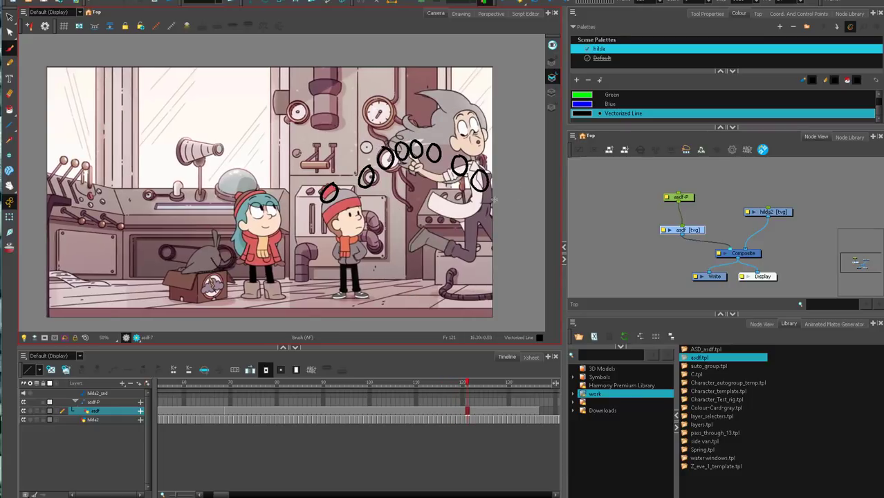
Return to frame 104 and track the woman's trailing hand with black dots through frame 124.
left_click_drag(455, 382, 389, 383)
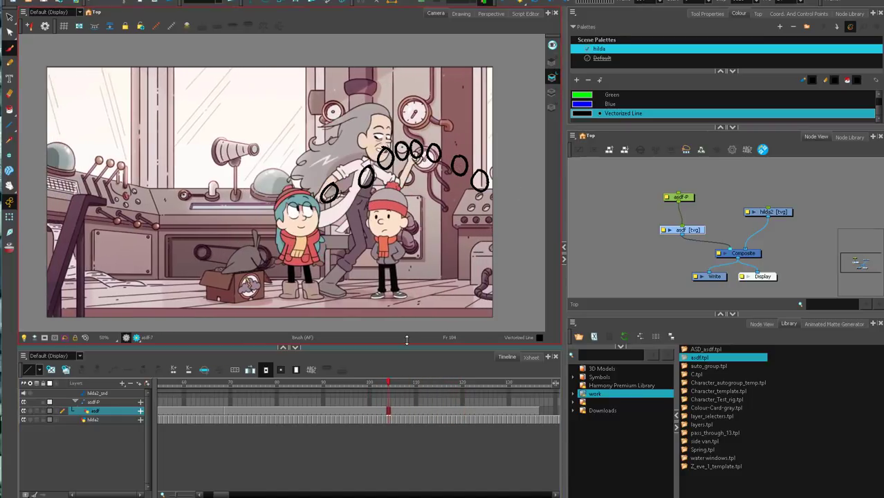
key("period")
left_click(318, 195)
key("period")
left_click(338, 156)
key("period")
key("period")
left_click(355, 146)
key("period")
key("period")
key("period")
key("period")
key("period")
key("period")
key("period")
key("period")
key("period")
key("period")
key("period")
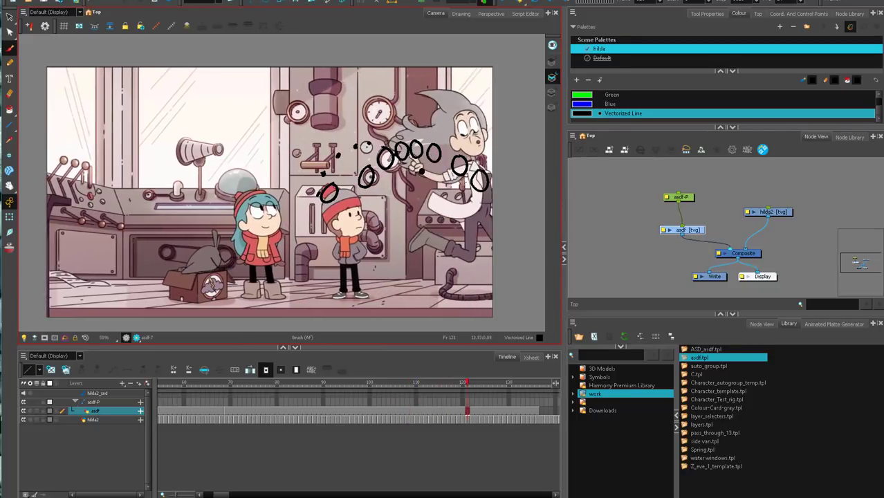
left_click(471, 188)
key("period")
key("period")
key("period")
key("period")
key("comma")
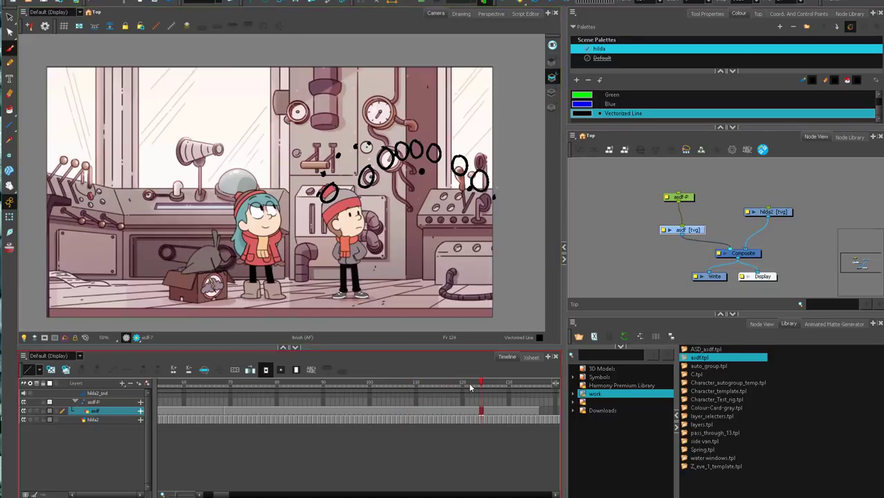
Track the woman's trailing foot with blue dots from about frame 105 to 122.
left_click_drag(480, 385, 395, 408)
left_click(610, 103)
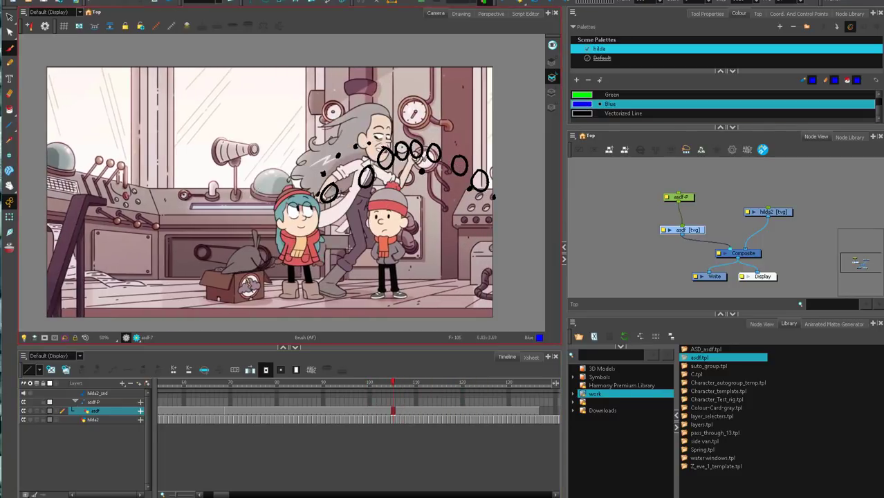
left_click(322, 276)
left_click(327, 238)
left_click(345, 219)
left_click(358, 215)
left_click(400, 221)
left_click(429, 240)
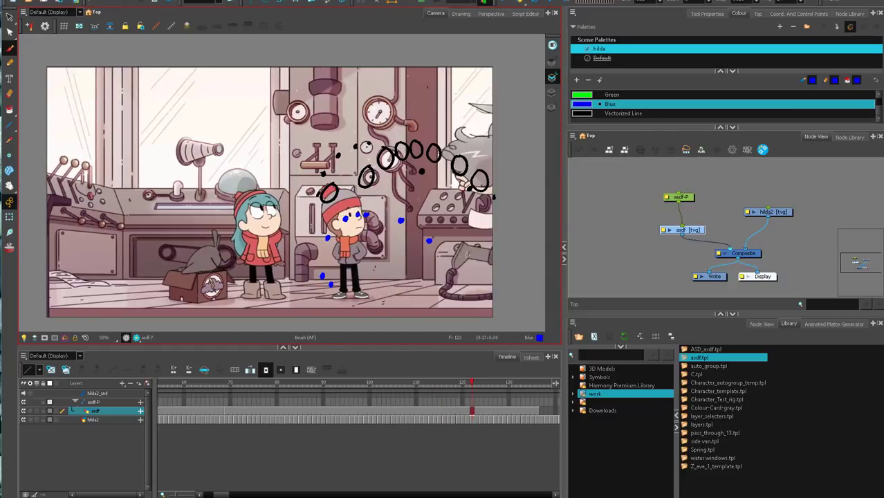
left_click(495, 273)
Step back to about frame 94 and place green dots following the woman's other leg past frame 103.
left_click(594, 96)
key("comma")
key("comma")
key("comma")
key("comma")
key("comma")
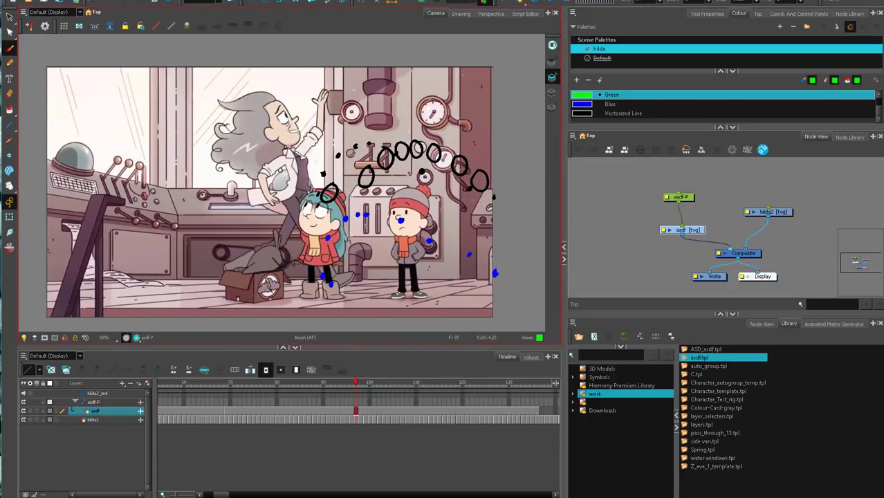
key("comma")
key("comma")
key("comma")
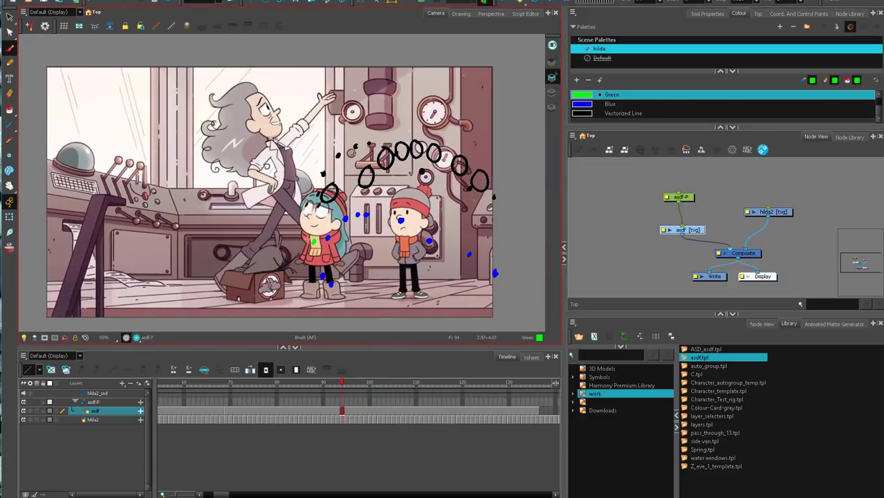
key("period")
key("period")
key("period")
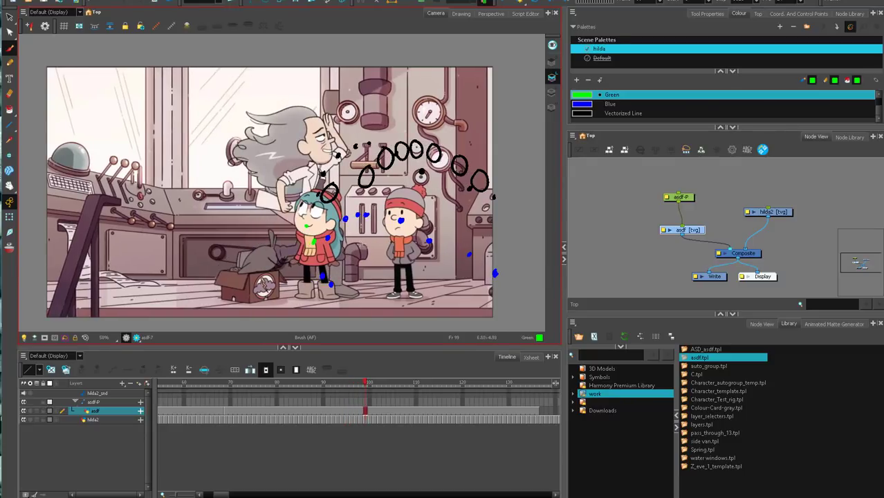
key("period")
Continue the green leg dots through frame 114 until the woman leaves the shot near frame 122.
key("period")
key("period")
key("period")
key("period")
key("period")
key("period")
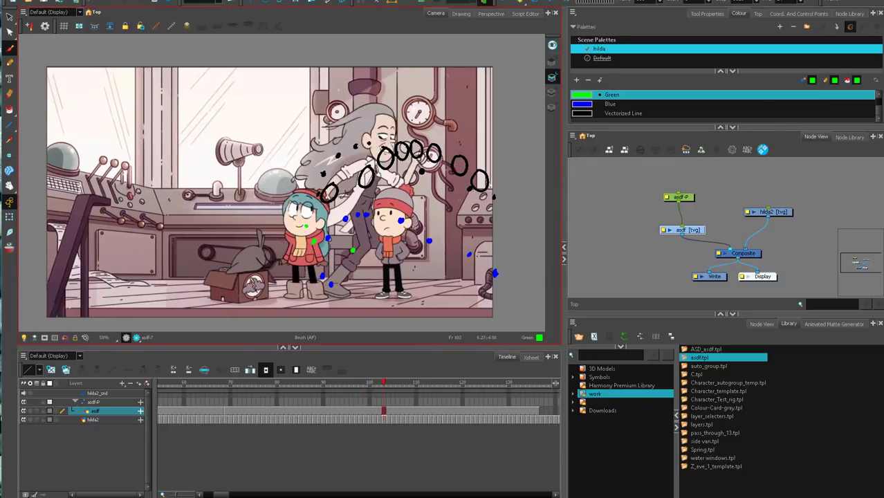
left_click(347, 234)
left_click(355, 228)
key("period")
key("period")
key("period")
key("period")
key("period")
key("period")
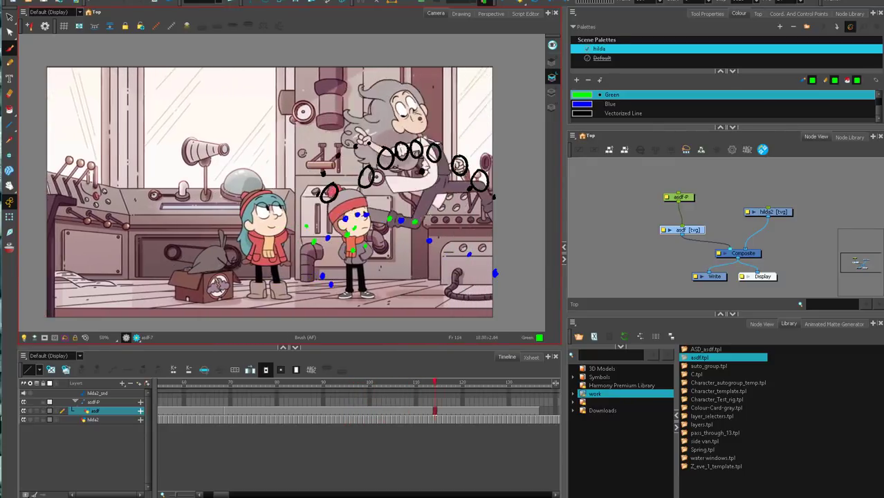
left_click(414, 221)
key("period")
key("period")
key("period")
key("period")
key("period")
key("period")
key("period")
key("period")
left_click(503, 268)
Disable the hilda2 footage and draw a green looping arc through the green dots on the asdf layer.
left_click(771, 212)
key("d")
left_click(685, 229)
left_click_drag(305, 216, 506, 270)
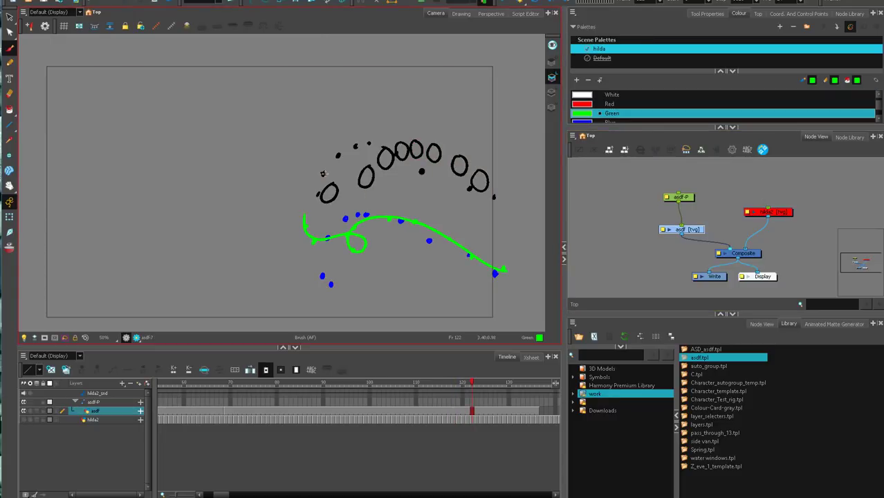
Draw a blue arc through the trailing foot's dots, extending it in an upward curve past the last dot.
left_click(493, 271, "alt")
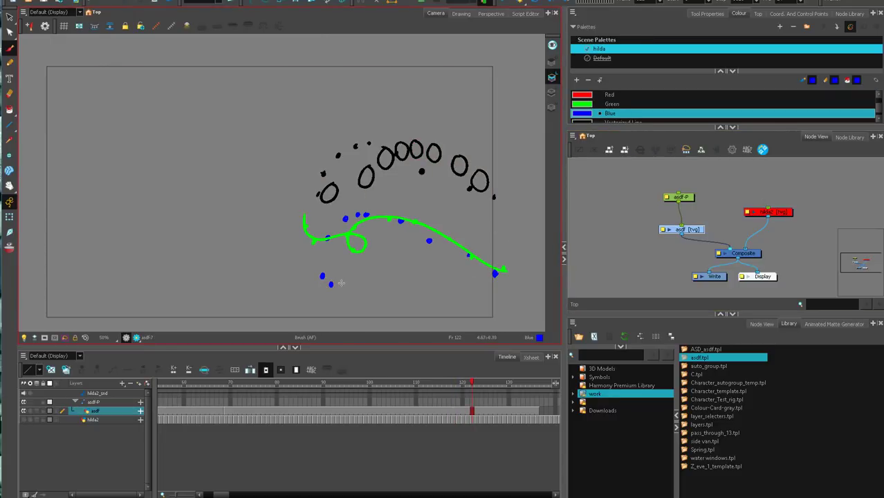
mouse_move(331, 284)
left_mouse_down()
mouse_move(324, 258)
mouse_move(339, 226)
mouse_move(377, 216)
mouse_move(426, 236)
left_mouse_up()
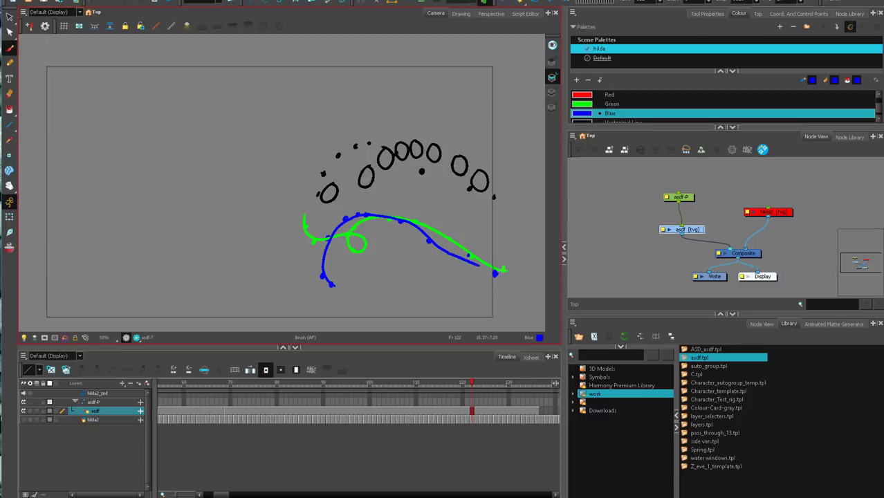
left_click_drag(503, 270, 538, 250)
Draw one black arc through the torso ovals and another through the hand's dots, both in Vectorized Line colour.
left_click(494, 197, "alt")
left_click_drag(316, 208, 397, 156)
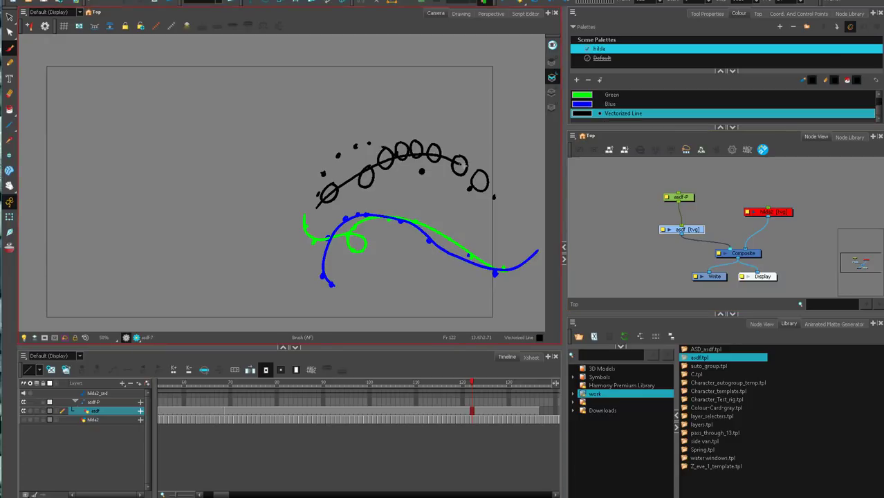
mouse_move(465, 165)
left_mouse_down()
mouse_move(488, 185)
mouse_move(555, 198)
left_mouse_up()
left_click_drag(317, 199, 569, 152)
Draw four similar stacked black arcs below the motion paths for comparison.
left_click_drag(497, 209, 412, 189)
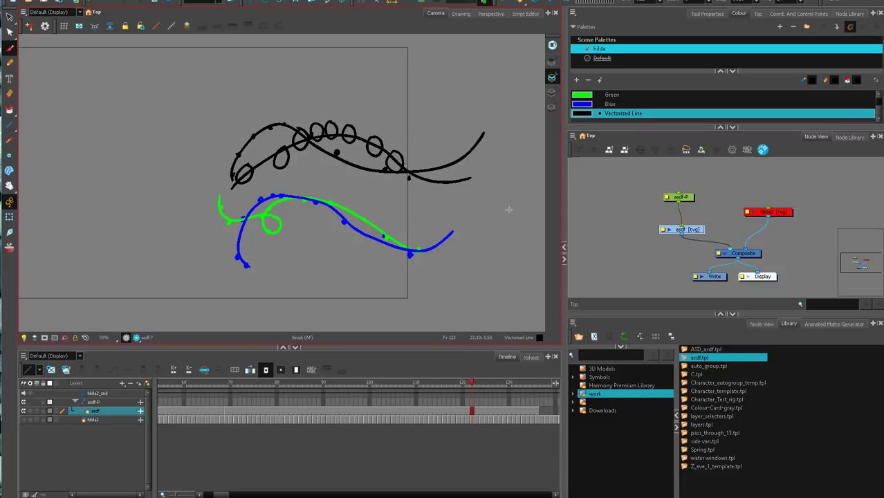
mouse_move(425, 261)
left_mouse_down()
mouse_move(438, 183)
mouse_move(428, 174)
left_mouse_up()
mouse_move(228, 271)
left_mouse_down()
mouse_move(295, 224)
mouse_move(500, 234)
left_mouse_up()
mouse_move(231, 305)
left_mouse_down()
mouse_move(510, 278)
mouse_move(475, 320)
mouse_move(453, 311)
left_mouse_up()
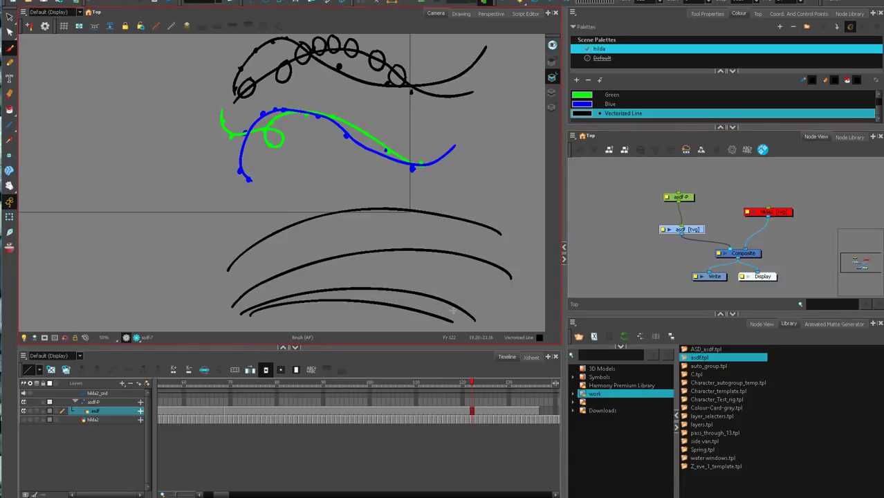
left_click_drag(441, 215, 432, 253)
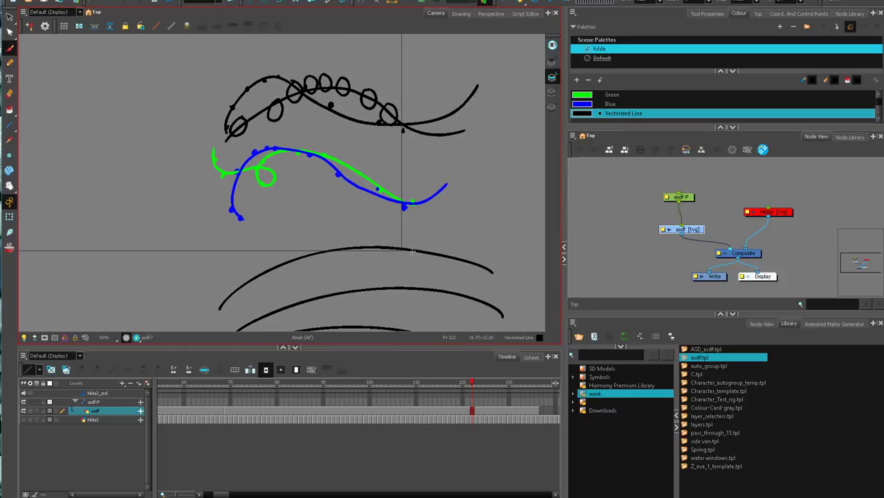
left_click_drag(405, 220, 412, 242)
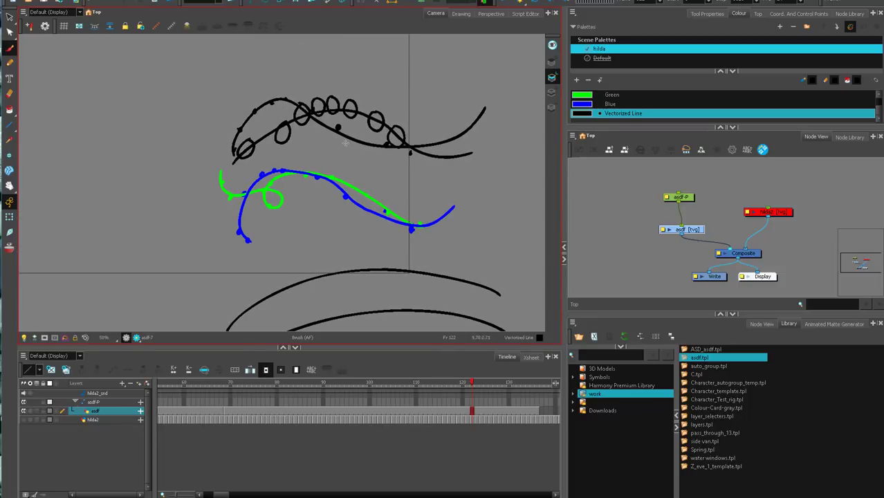
Re-enable the hilda2 footage and disable the asdf drawing and its asdf-P peg.
left_click(461, 14)
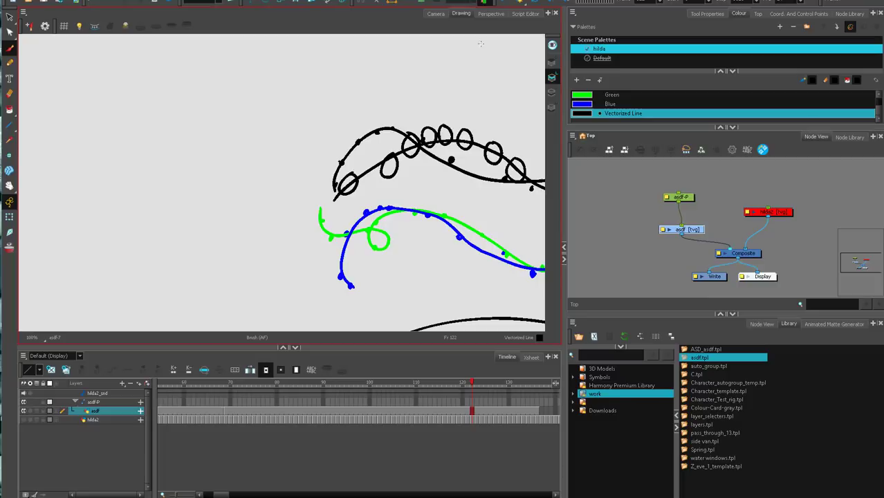
left_click(438, 14)
left_click(781, 193)
left_click(764, 211)
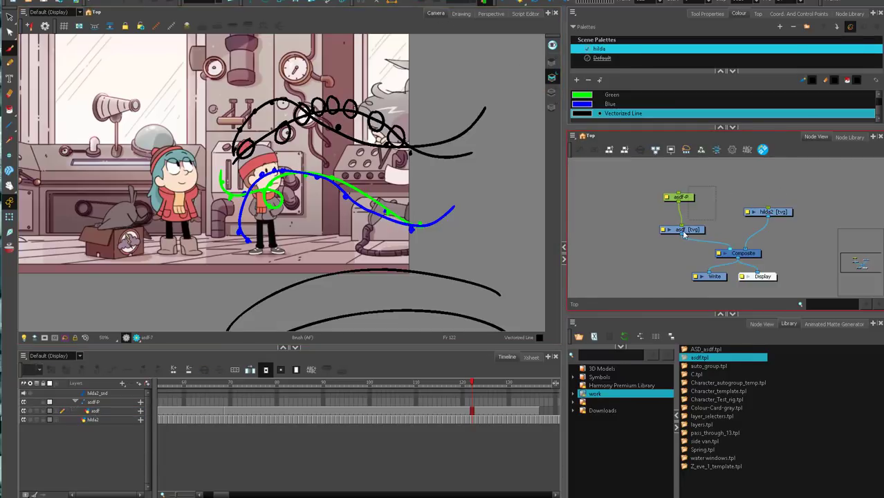
left_click(681, 198)
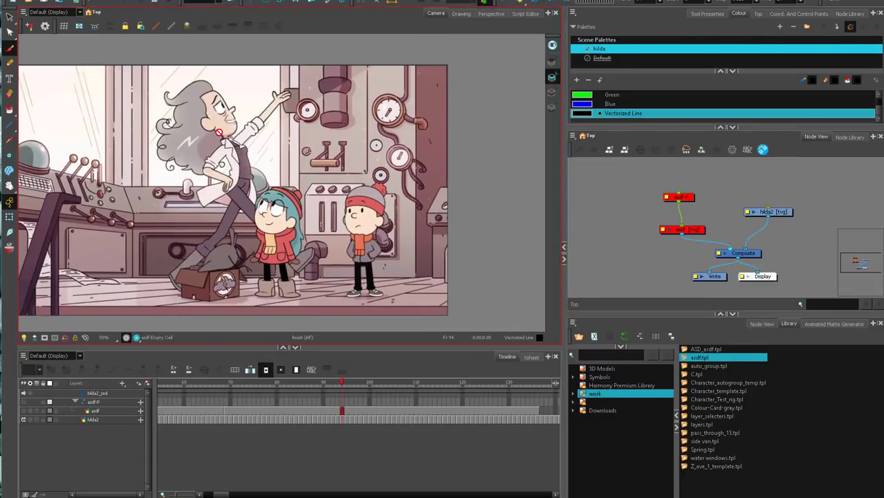
Scrub the unannotated footage forward from about frame 94 to the lever shot at frame 172.
left_click_drag(342, 382, 486, 399)
left_click_drag(222, 494, 233, 493)
left_click(458, 384)
Re-enable the asdf drawing and its asdf-P peg and go to frame 173.
left_click_drag(646, 182, 700, 224)
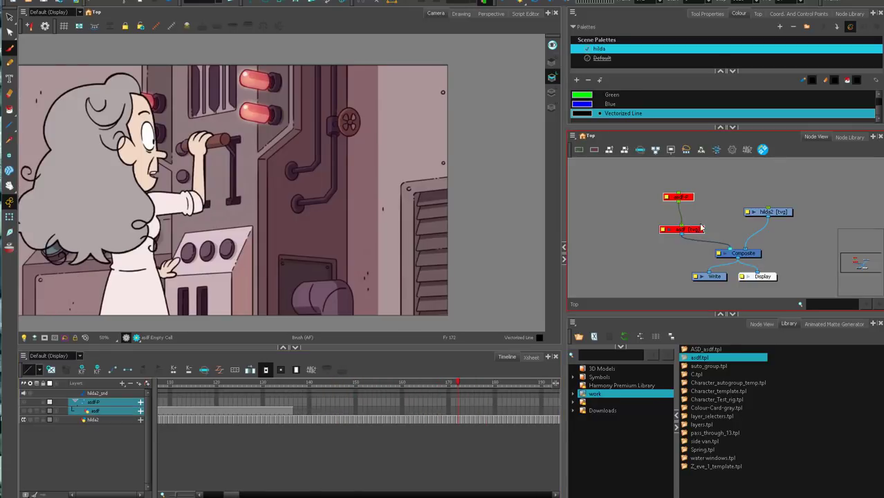
key("a")
left_click(700, 229)
key("period")
key("period")
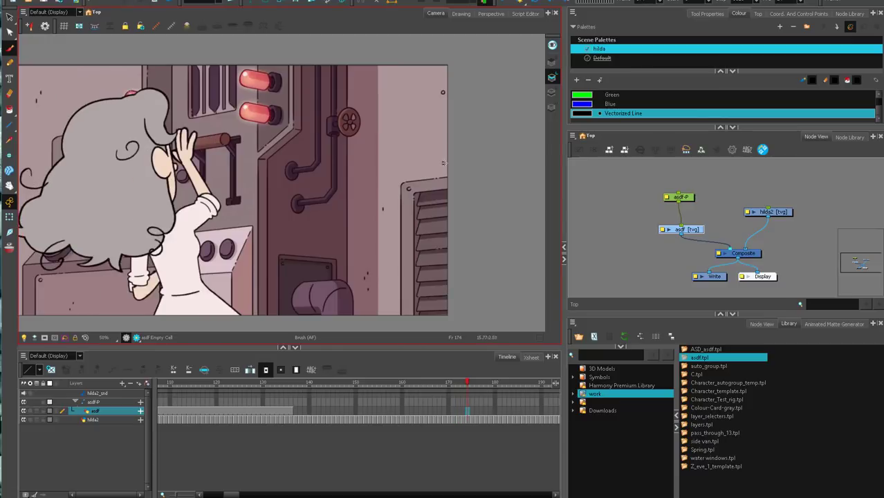
key("comma")
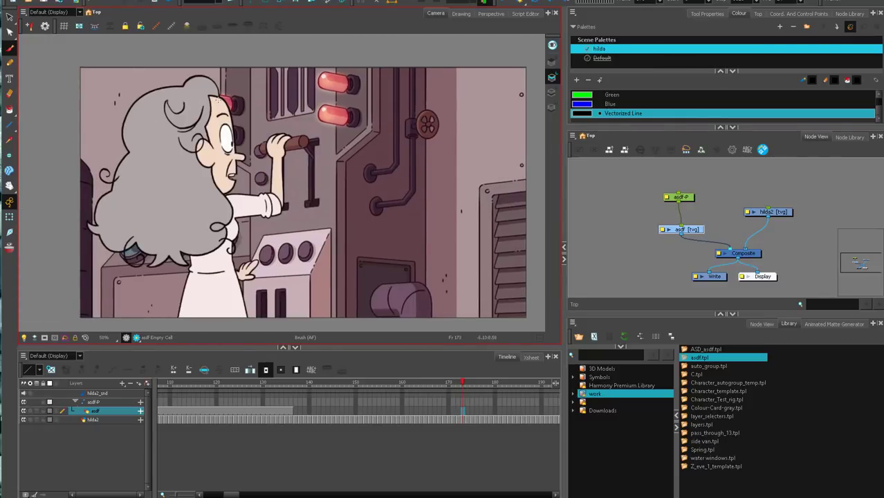
Trace the woman's head with three black ovals while stepping from frame 173 to the turned pose at frame 175.
mouse_move(220, 98)
left_mouse_down()
mouse_move(235, 168)
mouse_move(197, 200)
mouse_move(186, 101)
mouse_move(221, 95)
left_mouse_up()
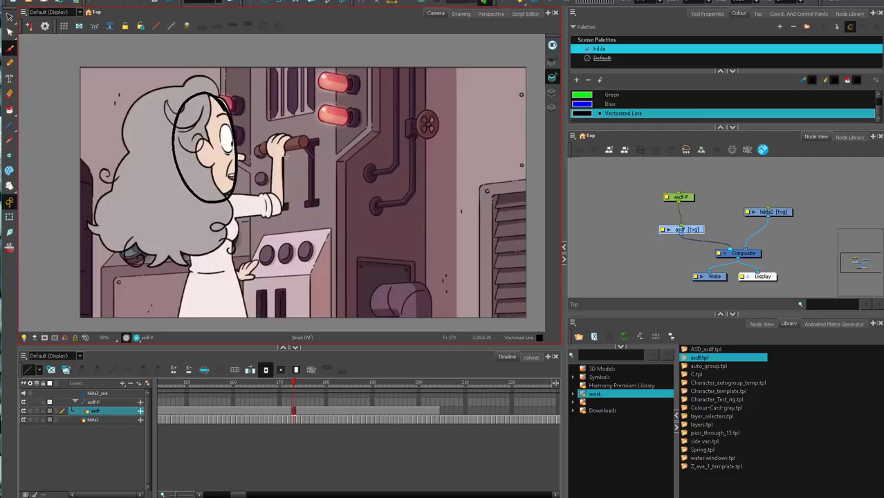
key("period")
key("period")
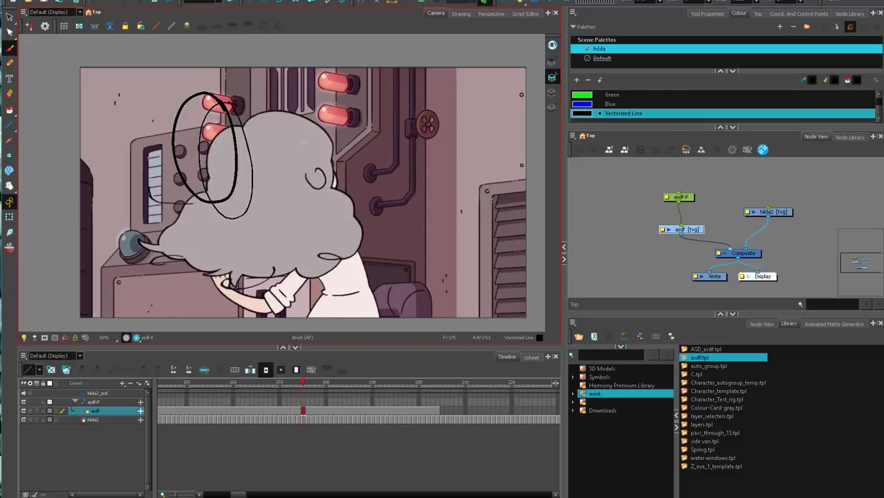
key("period")
key("comma")
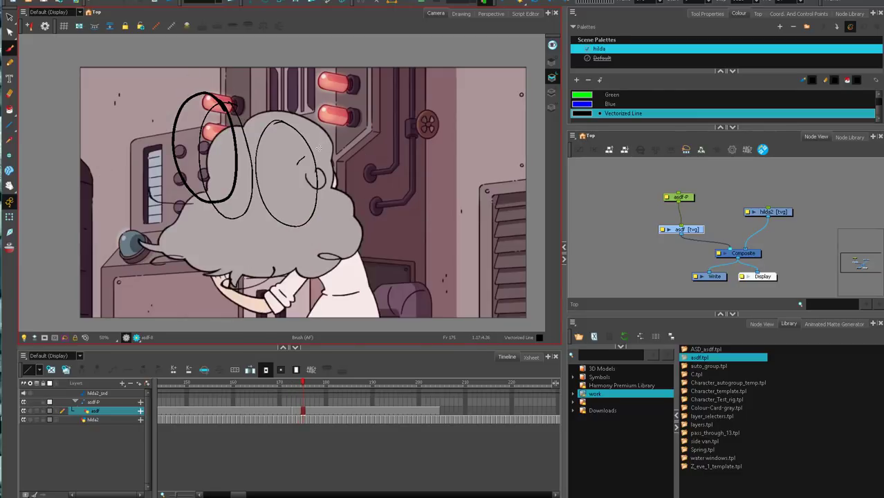
Continue tracing the head with black ovals through the dip and rise up to the settled pose at frame 187.
key("period")
key("period")
key("period")
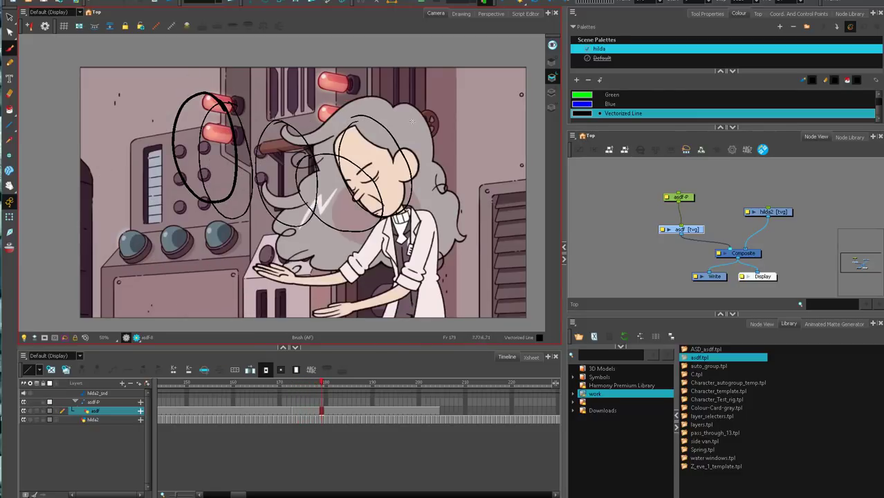
key("period")
left_click_drag(428, 150, 402, 103)
left_click_drag(402, 103, 375, 120)
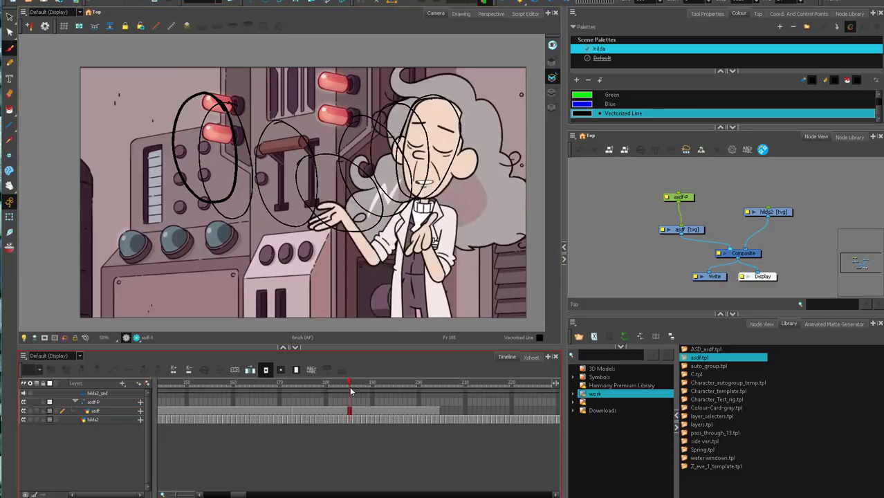
left_click_drag(352, 389, 359, 388)
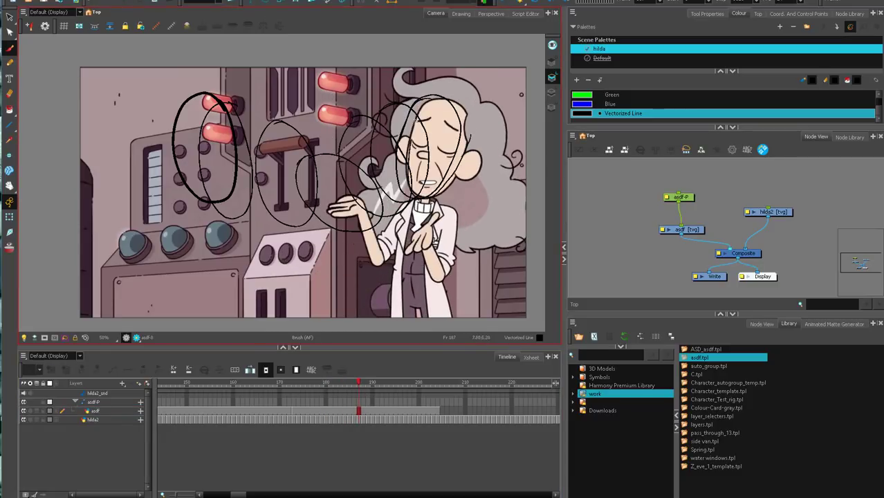
left_click_drag(469, 123, 458, 169)
Disable the hilda2 footage and select the asdf drawing with room below the row of ovals.
left_click(778, 212)
key("d")
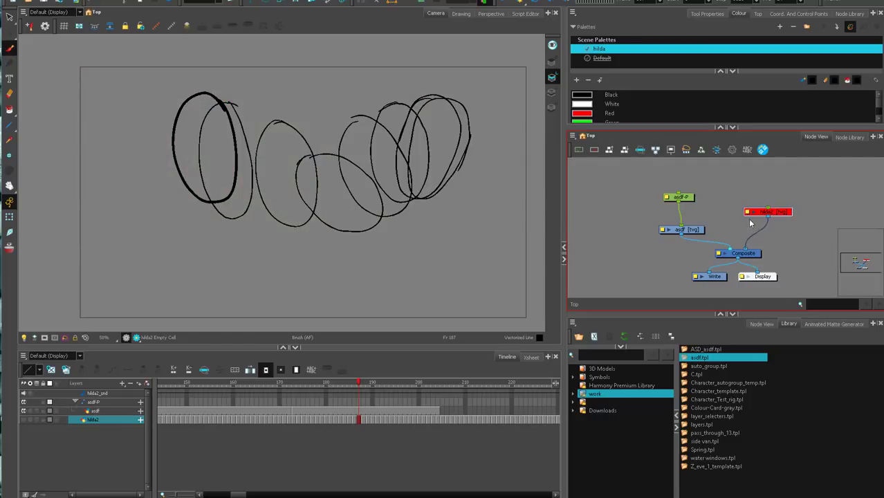
left_click(747, 213)
left_click(682, 230)
left_click_drag(390, 249, 373, 210)
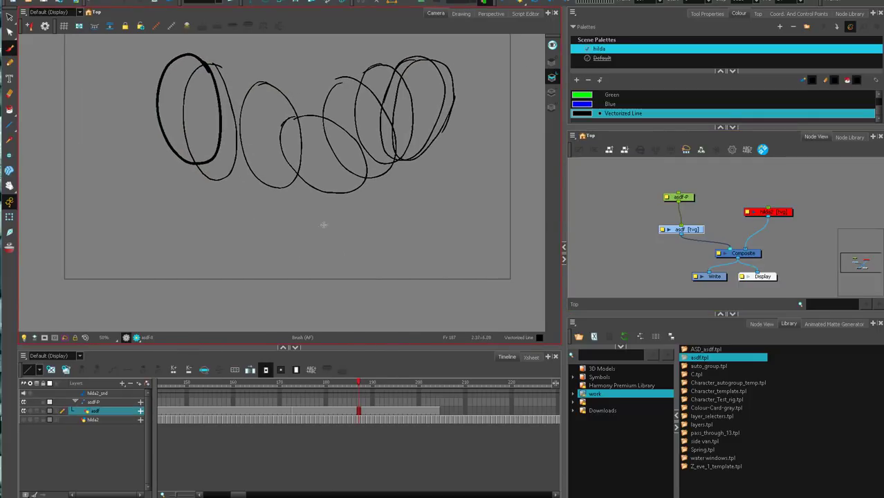
Sketch a row of four upright heads below the ovals, with simple eyes and noses showing a level head turn.
mouse_move(326, 237)
left_mouse_down()
mouse_move(344, 234)
mouse_move(306, 240)
mouse_move(302, 213)
left_mouse_up()
mouse_move(236, 201)
left_mouse_down()
mouse_move(214, 277)
mouse_move(222, 203)
left_mouse_up()
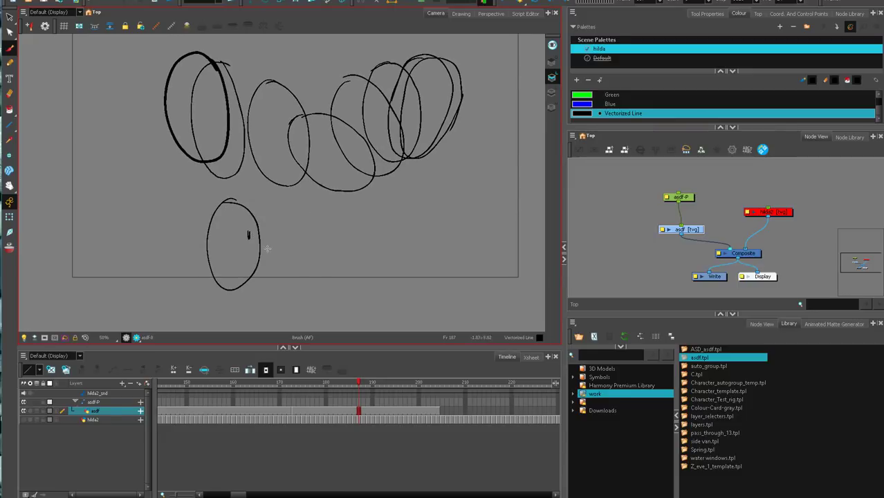
left_click_drag(302, 197, 296, 195)
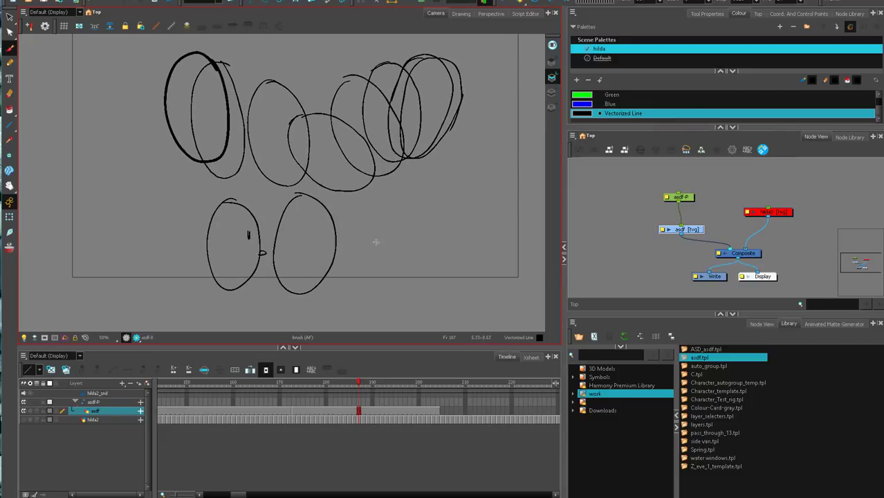
mouse_move(382, 191)
left_mouse_down()
mouse_move(361, 202)
mouse_move(405, 213)
mouse_move(380, 190)
left_mouse_up()
left_click_drag(362, 221, 362, 232)
left_click_drag(351, 242, 356, 246)
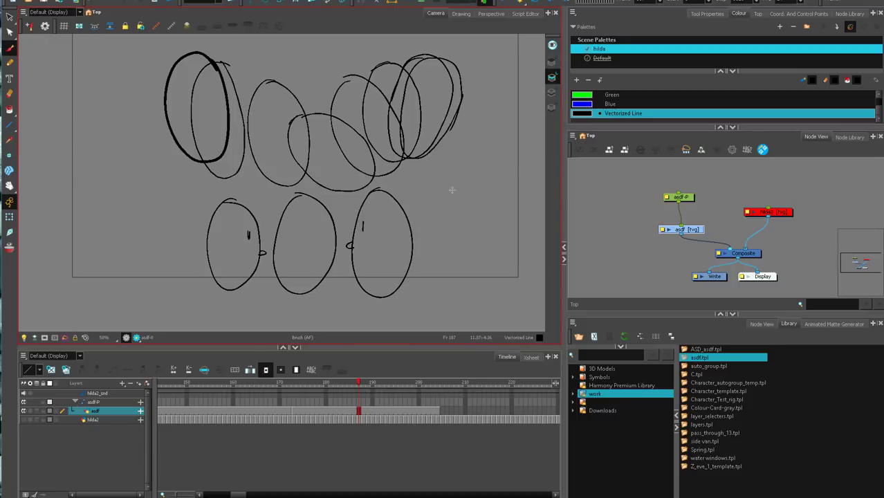
mouse_move(451, 190)
left_mouse_down()
mouse_move(468, 277)
mouse_move(448, 191)
left_mouse_up()
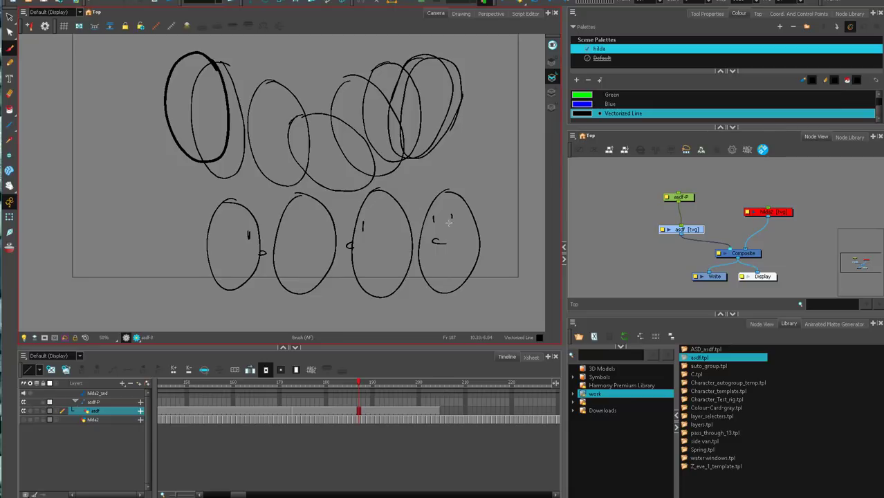
Sketch four heads below the ovals showing a turn that dips with closed eyes and rises into a smiling, open-eyed face.
mouse_move(205, 197)
left_mouse_down()
mouse_move(233, 224)
mouse_move(207, 197)
left_mouse_up()
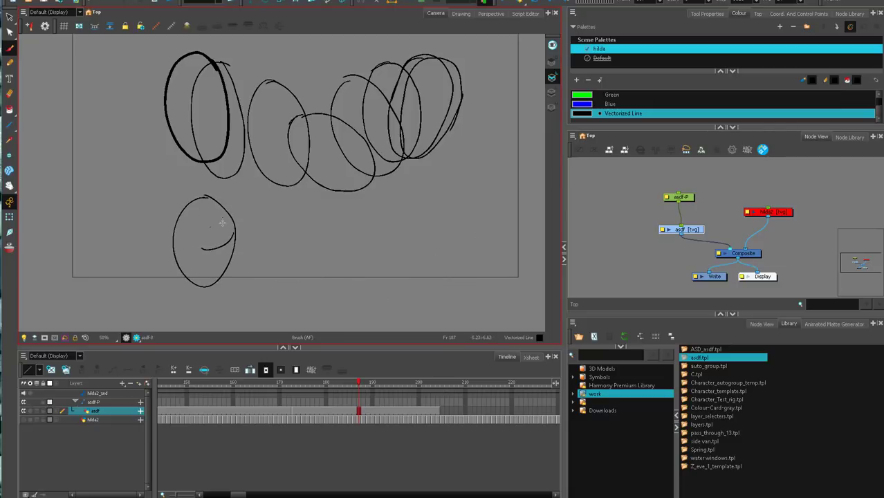
left_click_drag(222, 218, 223, 224)
left_click_drag(275, 215, 262, 227)
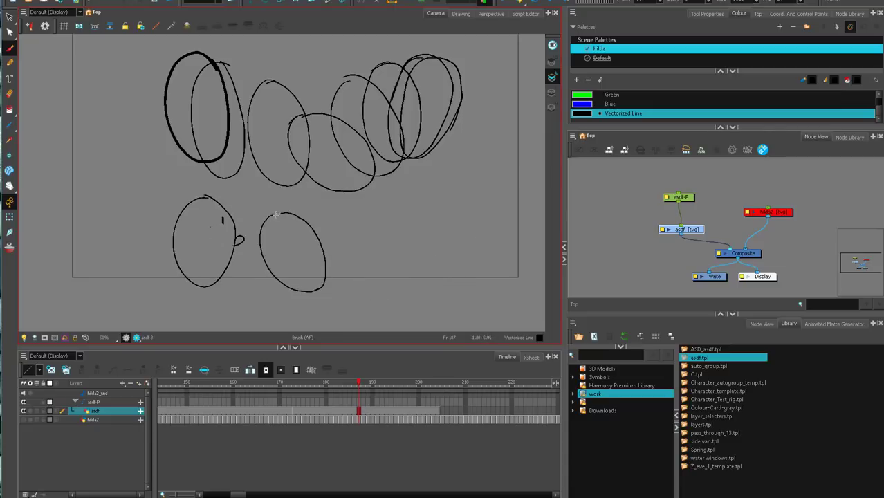
mouse_move(276, 275)
left_mouse_down()
mouse_move(269, 264)
mouse_move(281, 259)
left_mouse_up()
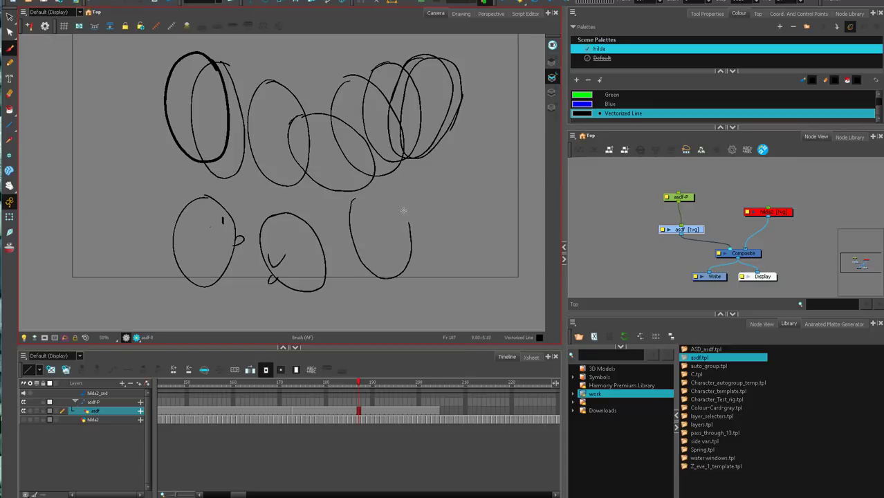
left_click_drag(439, 178, 443, 192)
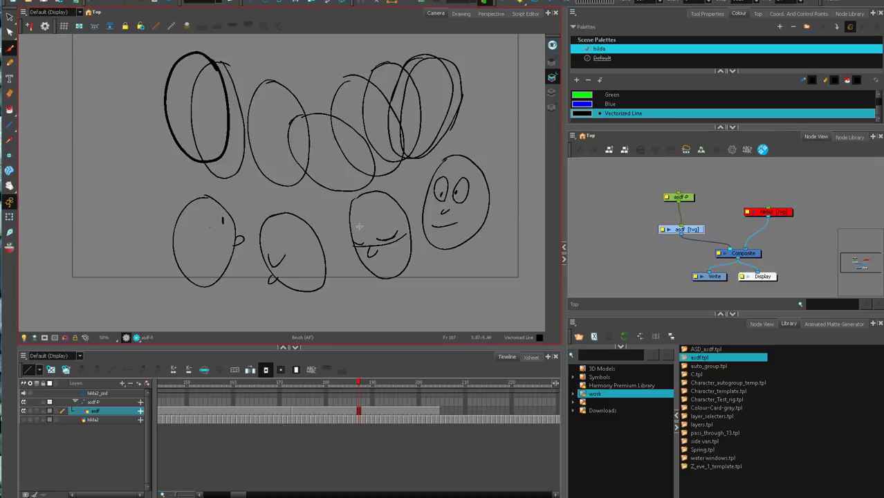
Disable the asdf drawing and its asdf-P peg and re-enable the hilda2 footage.
left_click_drag(651, 182, 691, 242)
key("d")
left_click(769, 214)
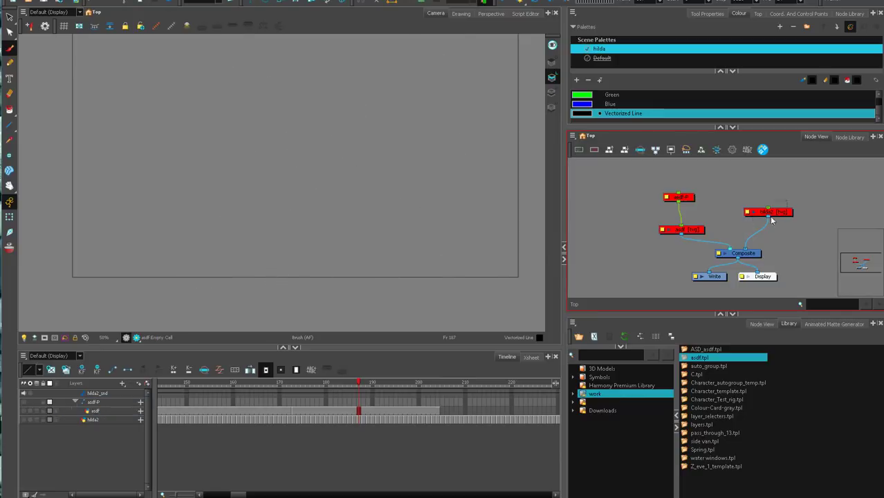
key("a")
left_click(652, 194)
Play the unannotated lever shot from frame 168 and step through the head turn between frames 173 and 176.
left_click_drag(316, 387, 270, 401)
left_click(504, 2)
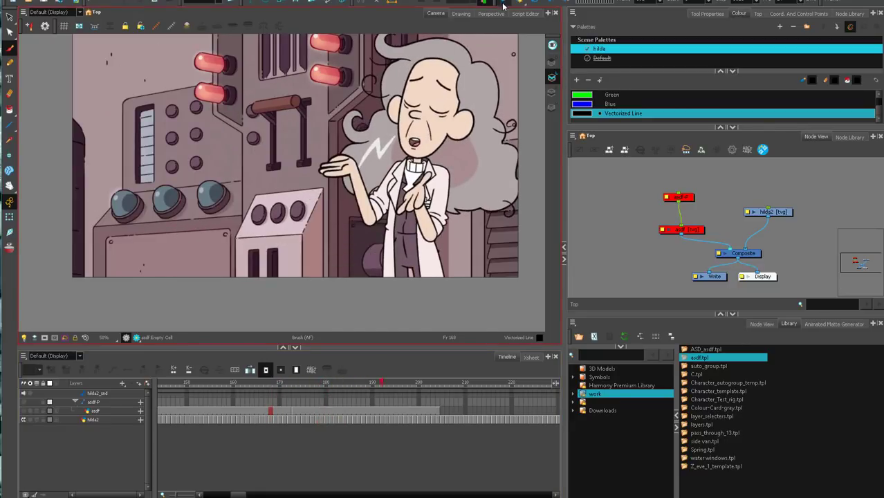
left_click_drag(284, 383, 303, 390)
key("comma")
key("comma")
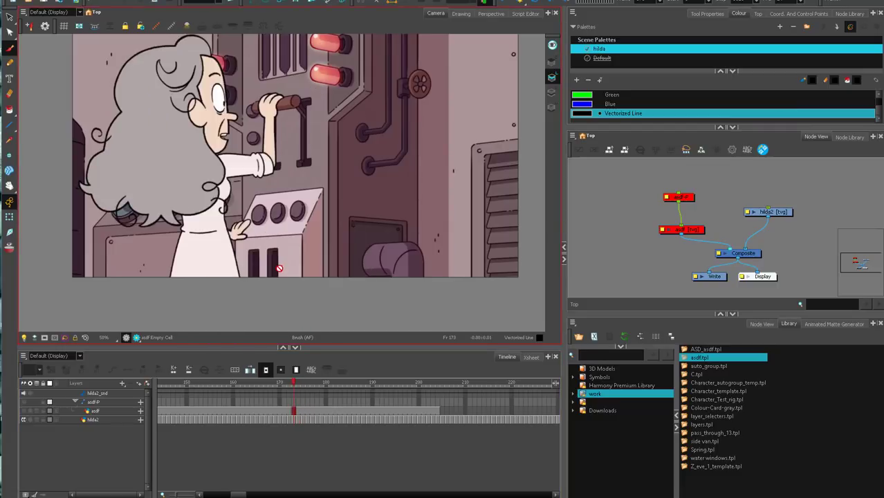
key("period")
key("period")
key("period")
key("comma")
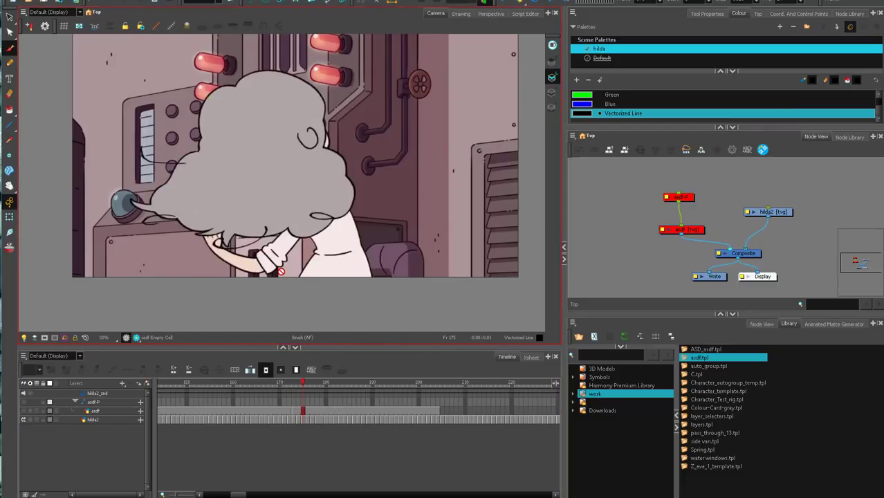
key("period")
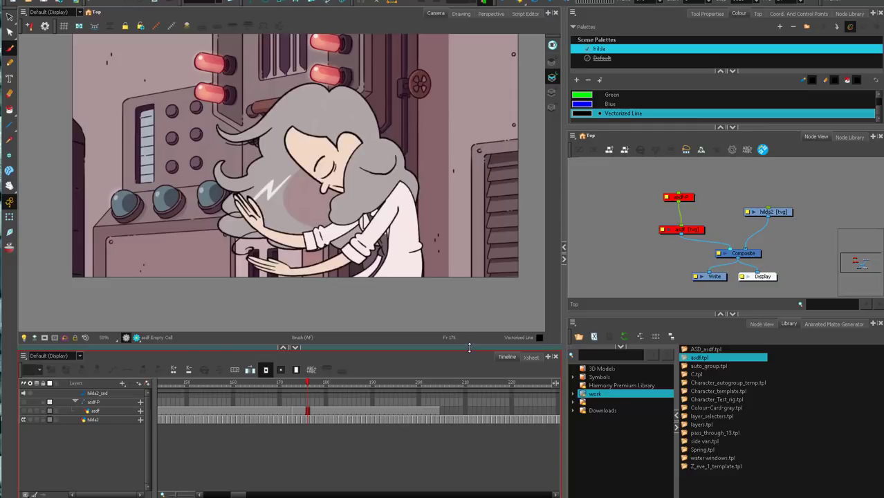
Re-enable the asdf drawing and its asdf-P peg and clear all the sketched ovals and heads from the drawing.
left_click_drag(635, 243, 699, 189)
key("a")
left_click(678, 231)
key("ctrl+a")
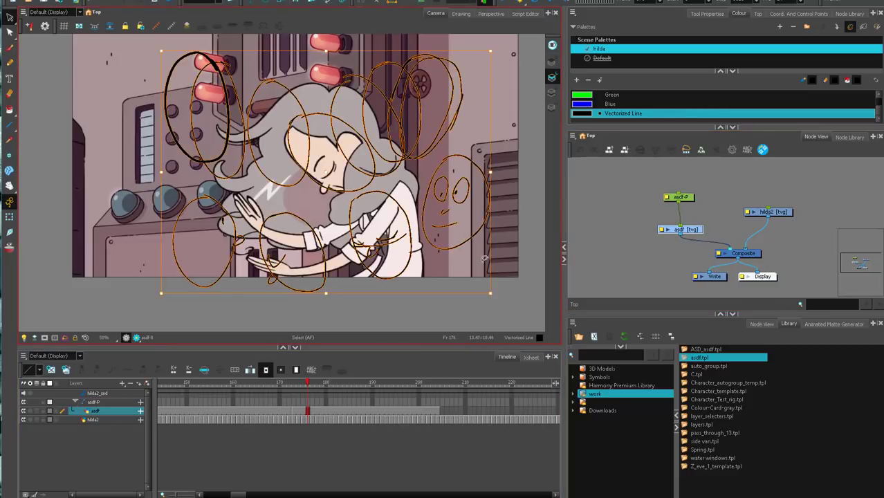
key("Delete")
key("alt+b")
left_click_drag(441, 302, 444, 312)
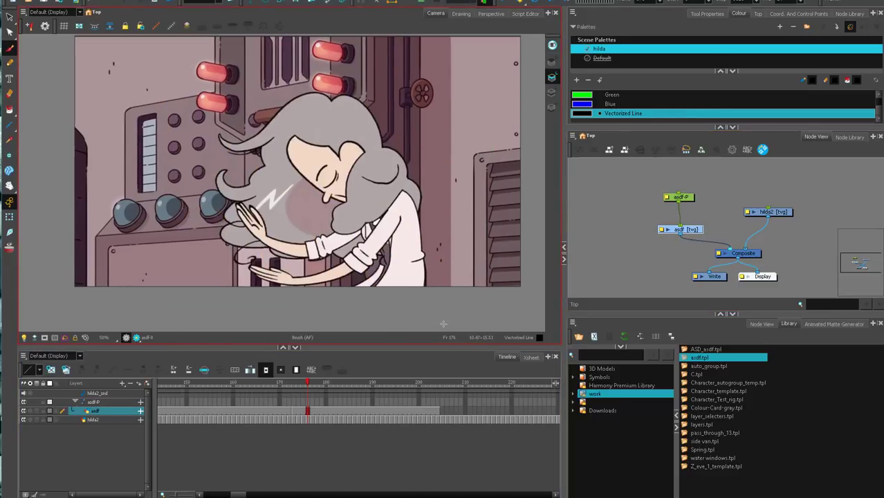
Draw a black U-shaped arc from the woman's chest down to the console bulb and check it up to frame 181.
left_click_drag(388, 225, 217, 223)
key("comma")
key("period")
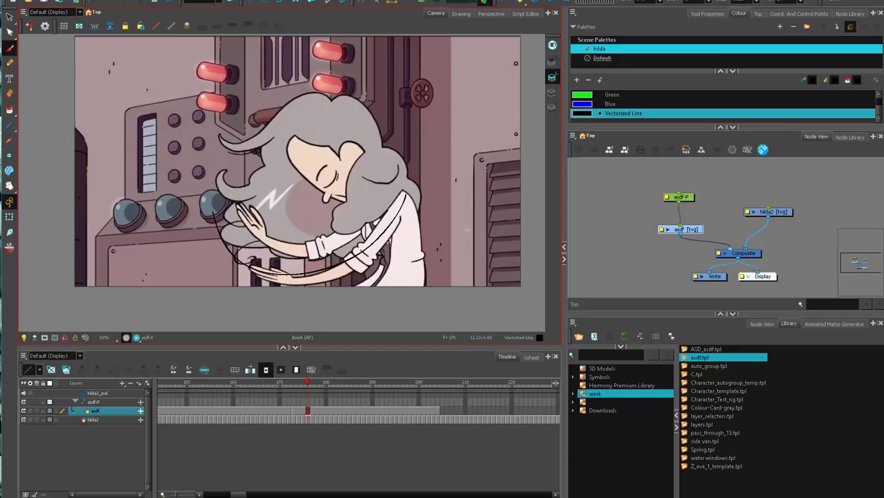
key("period")
key("period")
key("period")
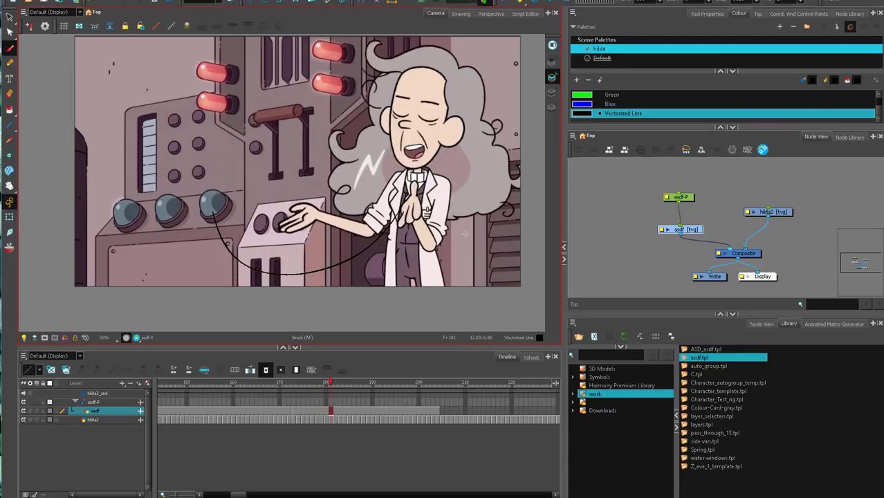
Step back and forth between frames 175 and 182 to compare the body's movement with the drawn arc.
key("comma")
key("comma")
key("comma")
key("comma")
key("comma")
key("comma")
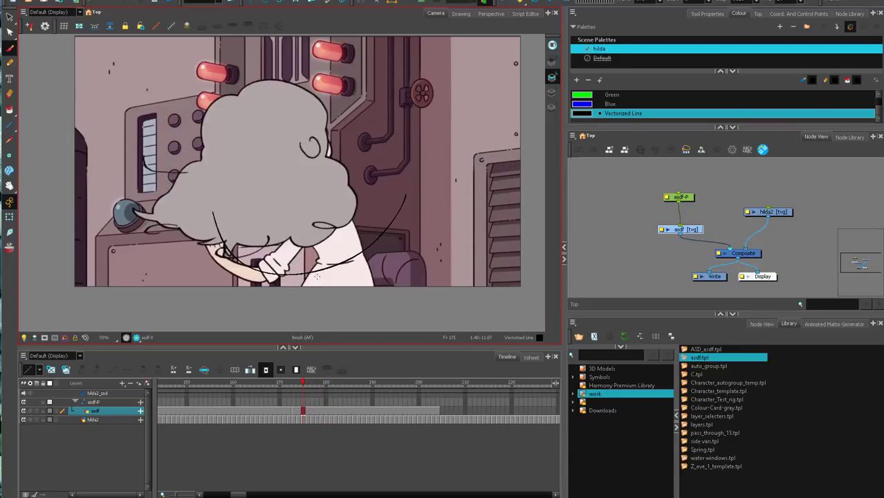
key("period")
key("period")
key("period")
key("period")
key("period")
key("period")
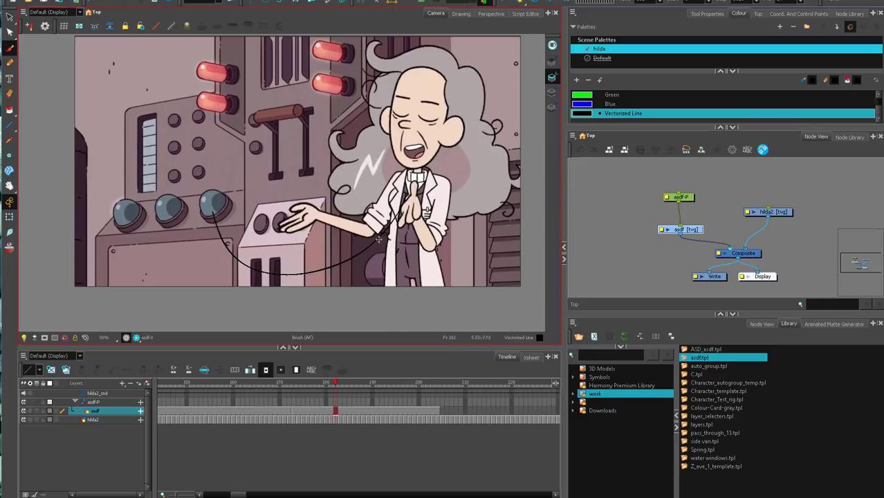
key("comma")
key("comma")
key("comma")
key("comma")
left_click_drag(258, 383, 309, 404)
key("comma")
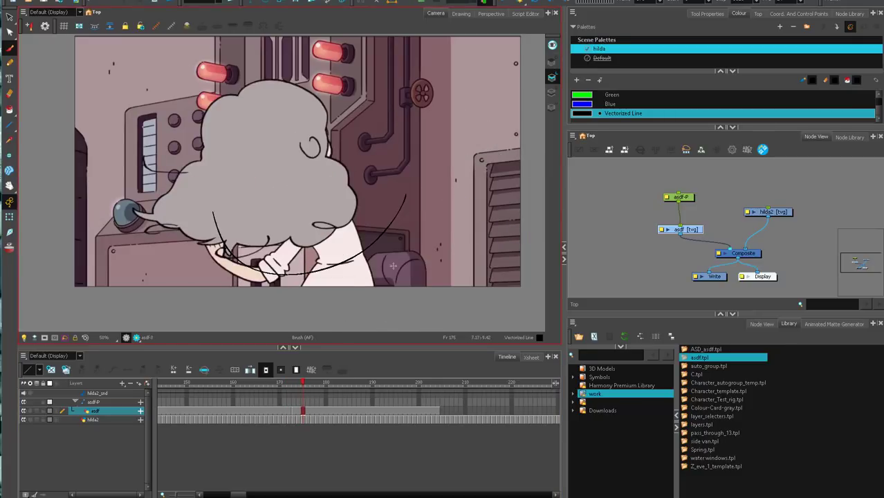
Sketch black leg and foot strokes beneath the woman while stepping forward from frame 175 to frame 182.
key("period")
key("period")
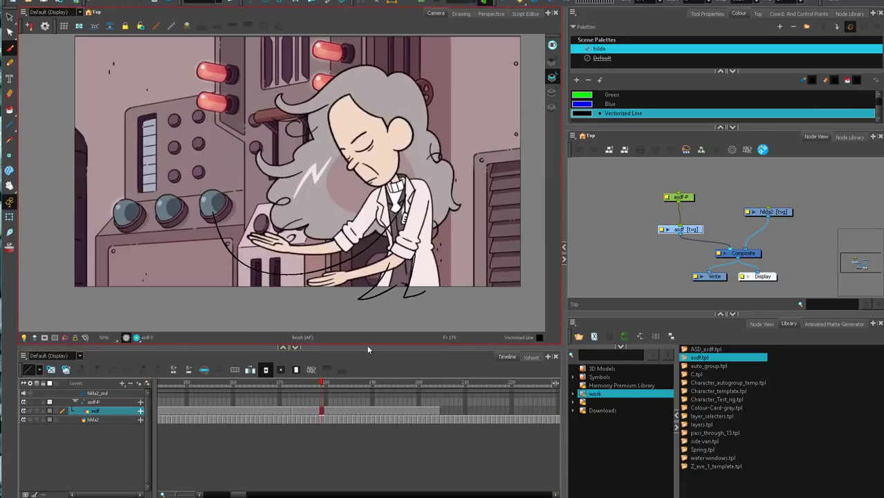
key("period")
Scrub the footage from frame 183 to frame 282, play it into the console-room shot with Hilda, and clear the node selection.
key("period")
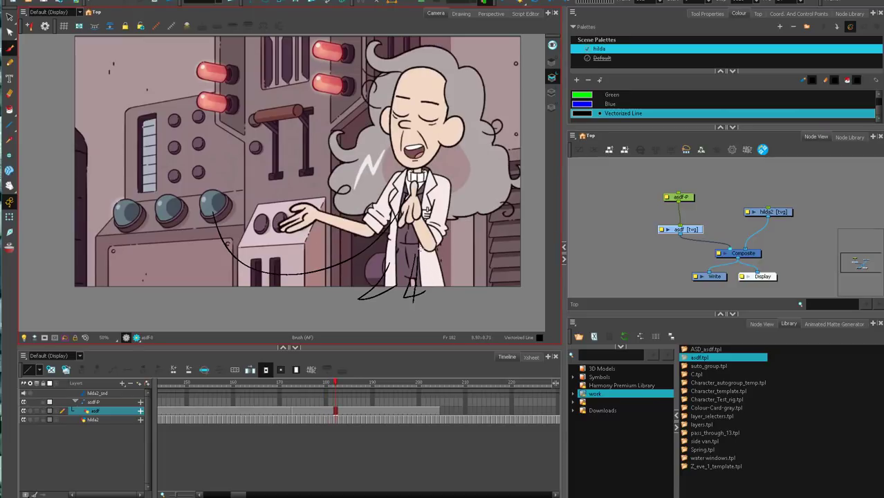
left_click_drag(419, 249, 428, 310)
key("period")
key("period")
key("period")
left_click(340, 383)
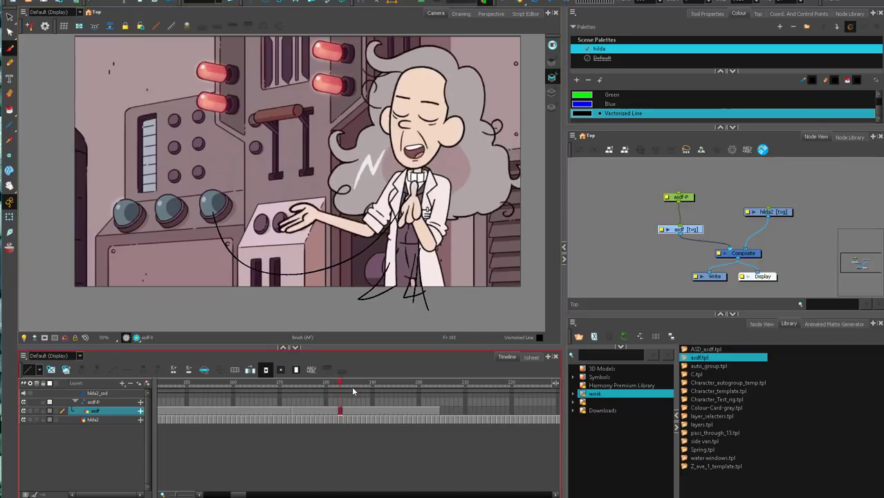
mouse_move(352, 392)
left_mouse_down()
mouse_move(388, 392)
mouse_move(290, 394)
mouse_move(340, 402)
mouse_move(287, 394)
mouse_move(405, 375)
left_mouse_up()
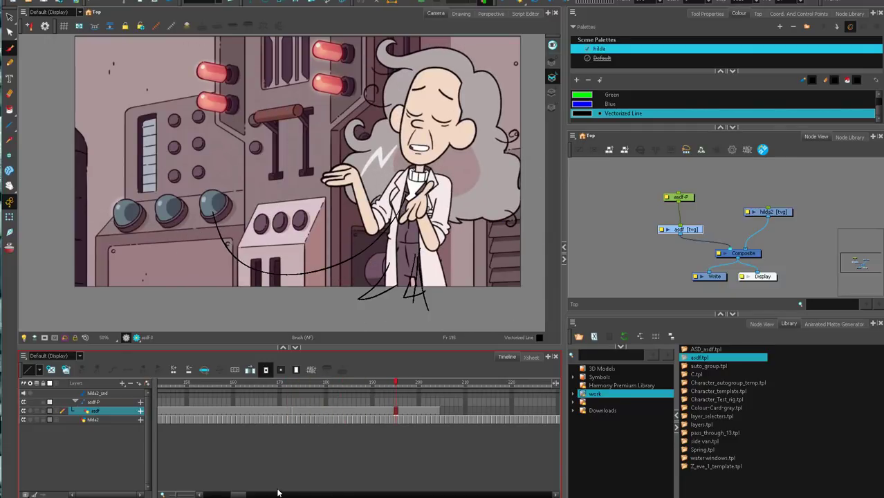
left_click(249, 494)
left_click_drag(263, 386, 399, 389)
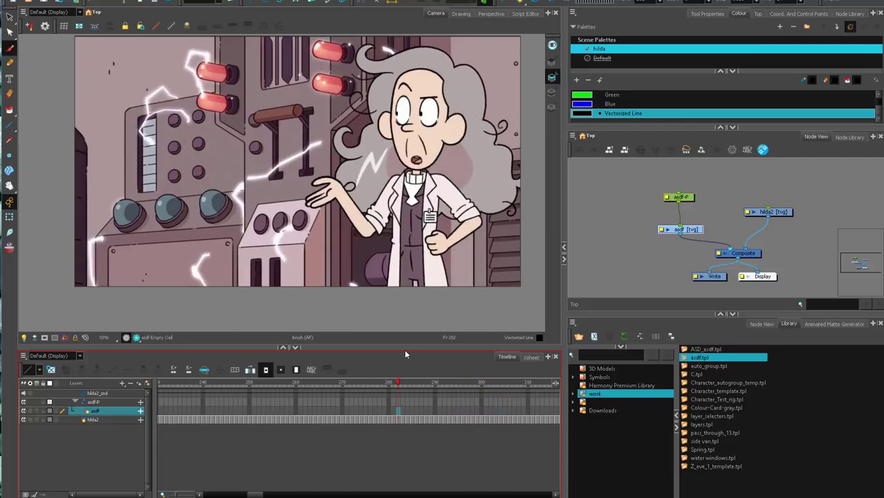
left_click(501, 3)
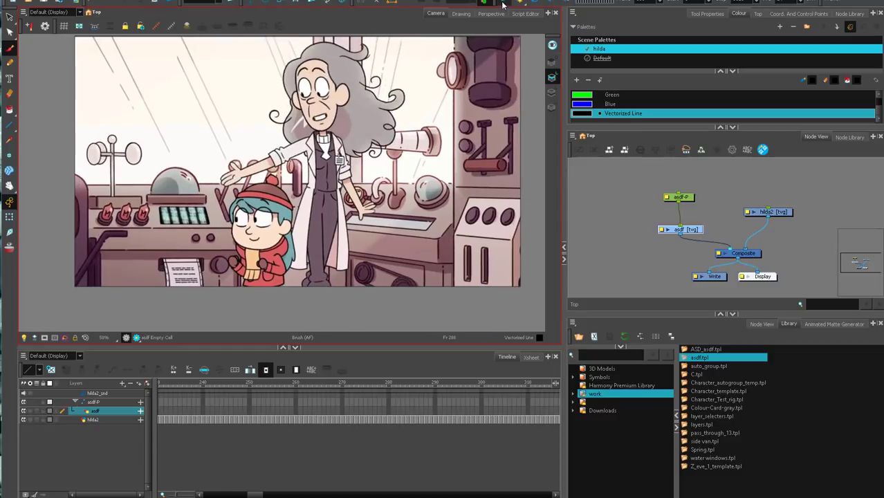
left_click(620, 204)
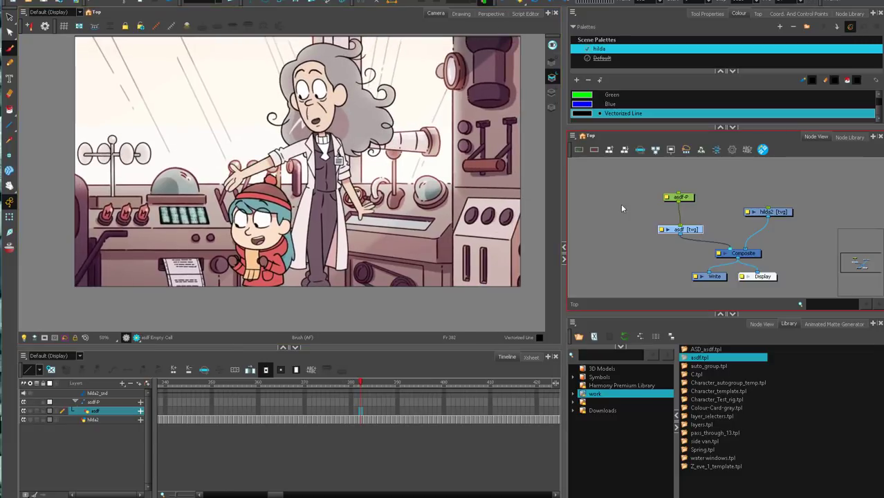
left_click(799, 207)
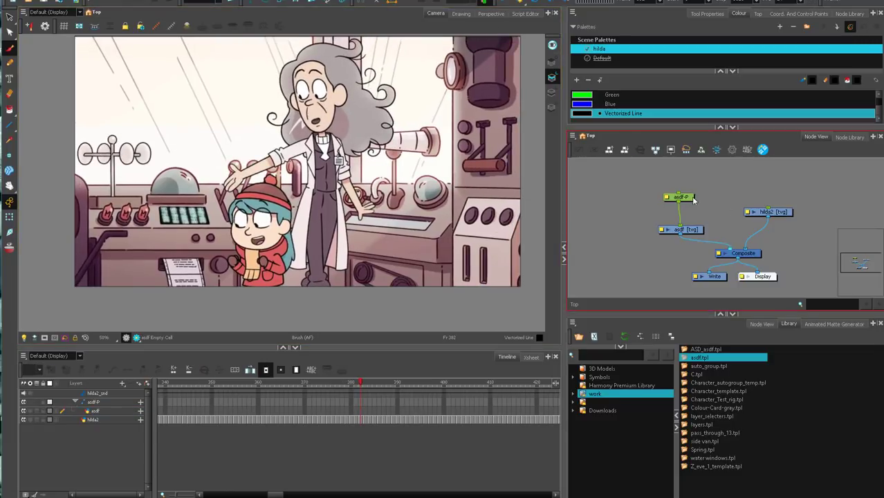
Sketch a black example figure with head, face, arms, torso and legs beside the woman on the asdf layer at frame 382.
left_click(699, 227)
left_click_drag(699, 228, 702, 220)
mouse_move(420, 168)
left_mouse_down()
mouse_move(375, 182)
mouse_move(369, 164)
mouse_move(381, 318)
left_mouse_up()
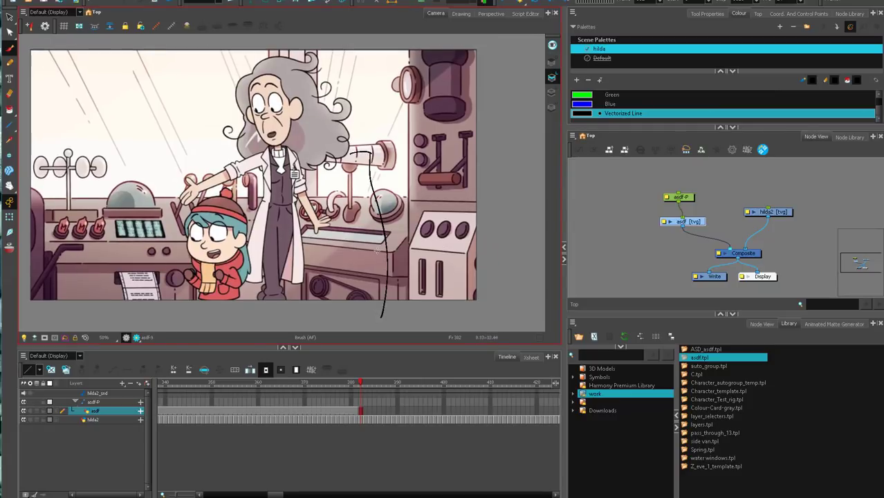
left_click_drag(350, 154, 352, 330)
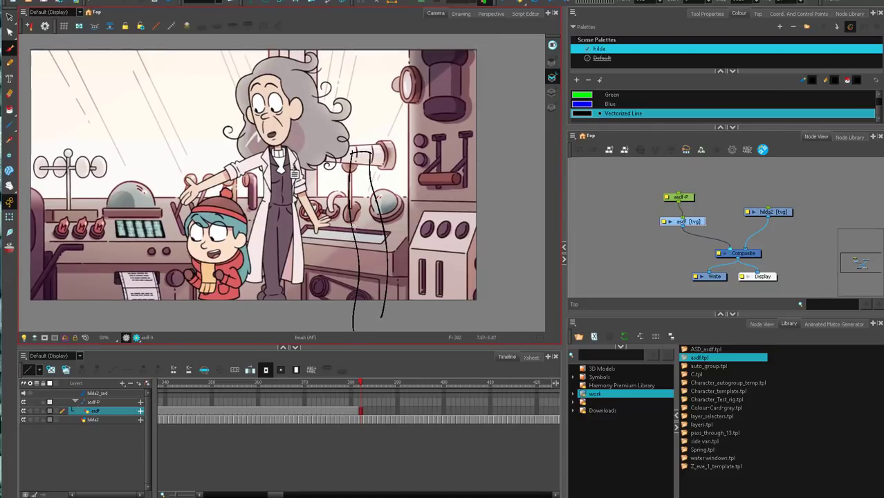
mouse_move(356, 86)
left_mouse_down()
mouse_move(360, 143)
mouse_move(347, 100)
mouse_move(345, 132)
left_mouse_up()
left_click_drag(358, 100, 361, 105)
left_click_drag(354, 122, 369, 122)
left_click_drag(351, 152, 279, 199)
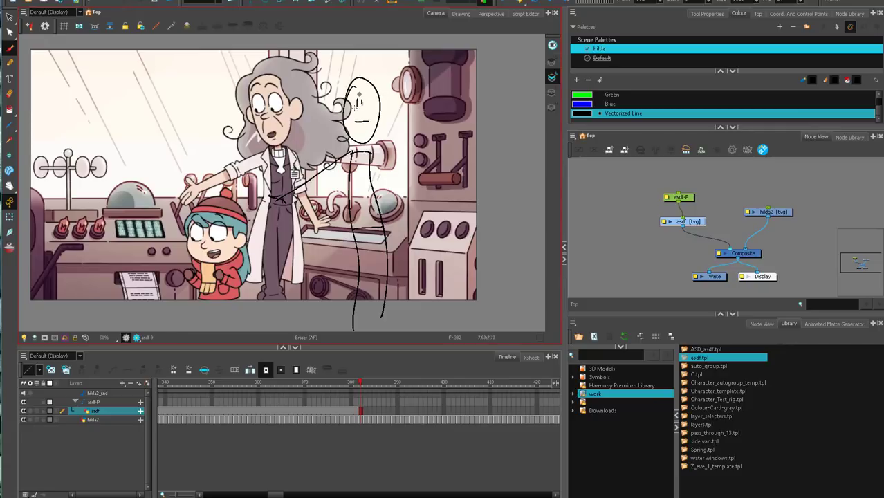
key("alt+b")
mouse_move(353, 121)
left_mouse_down()
mouse_move(367, 122)
mouse_move(397, 237)
left_mouse_up()
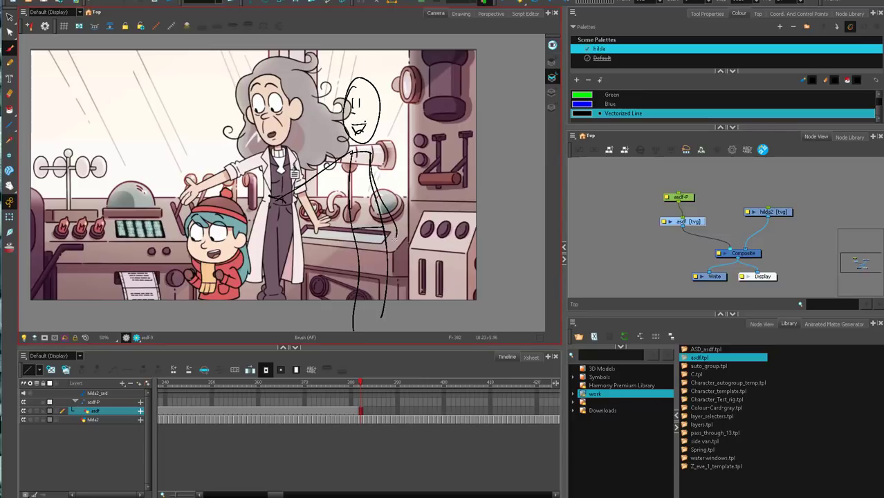
Delete all the black example strokes from frame 382 and switch the drawing colour to Blue.
key("alt+s")
key("ctrl+a")
key("Delete")
key("alt+b")
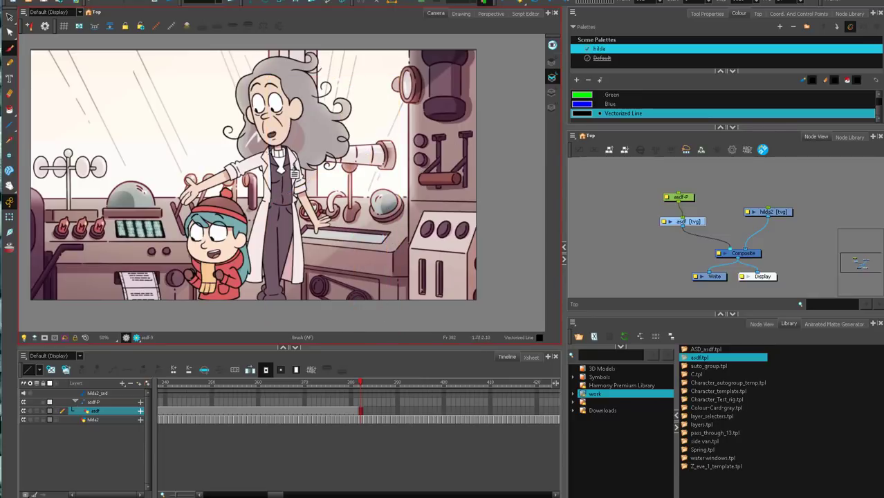
left_click(616, 104)
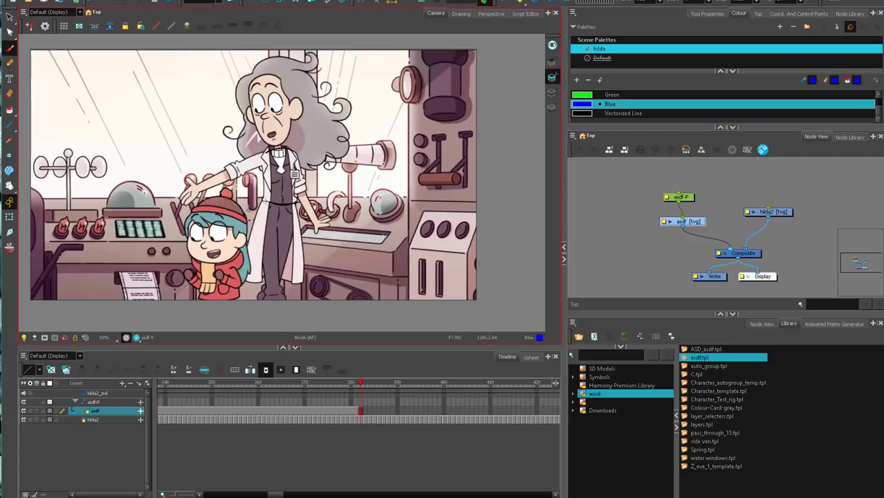
Sketch a blue construction over the woman, tracing her legs, torso line, head oval with face guides and outstretched arm.
left_click_drag(267, 200, 269, 303)
left_click_drag(298, 203, 279, 275)
left_click_drag(263, 278, 256, 330)
left_click_drag(278, 221, 285, 319)
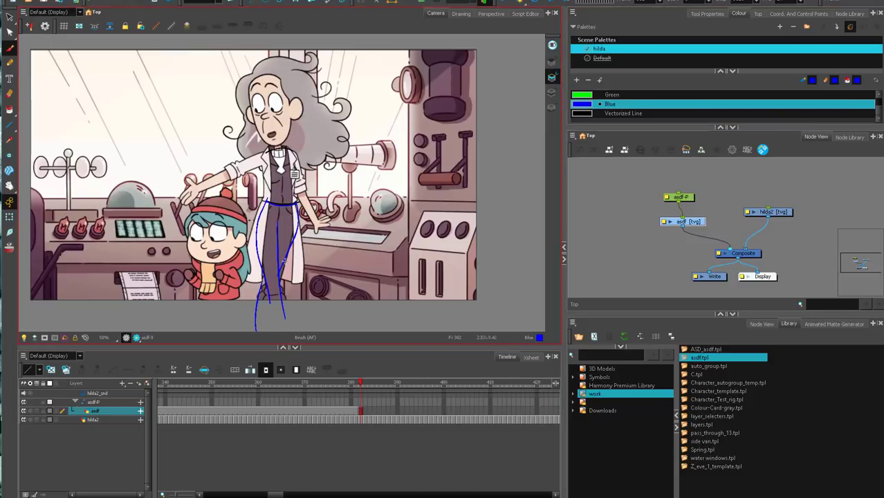
left_click_drag(279, 243, 280, 133)
left_click_drag(256, 87, 251, 137)
left_click_drag(260, 145, 290, 132)
mouse_move(271, 69)
left_mouse_down()
mouse_move(271, 144)
mouse_move(267, 113)
left_mouse_up()
left_click_drag(260, 152, 192, 184)
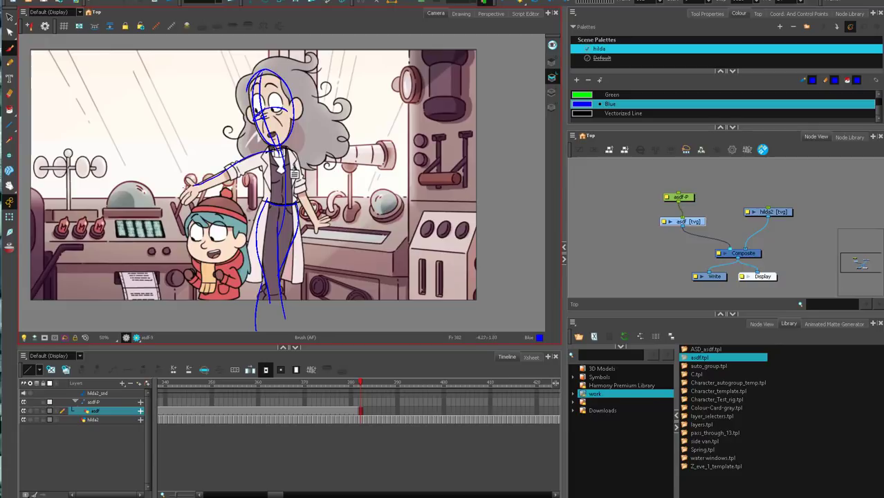
Delete the blue construction strokes drawn over the woman.
key("ctrl+a")
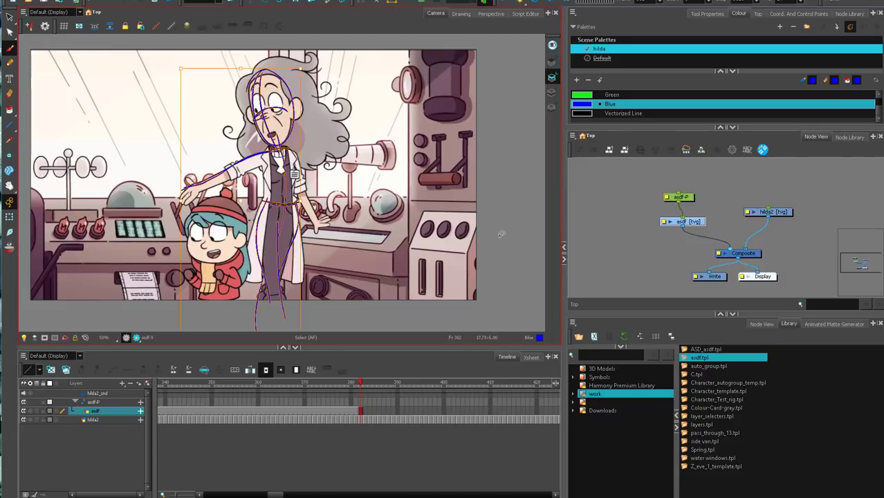
key("Delete")
key("1")
left_click_drag(476, 225, 479, 234)
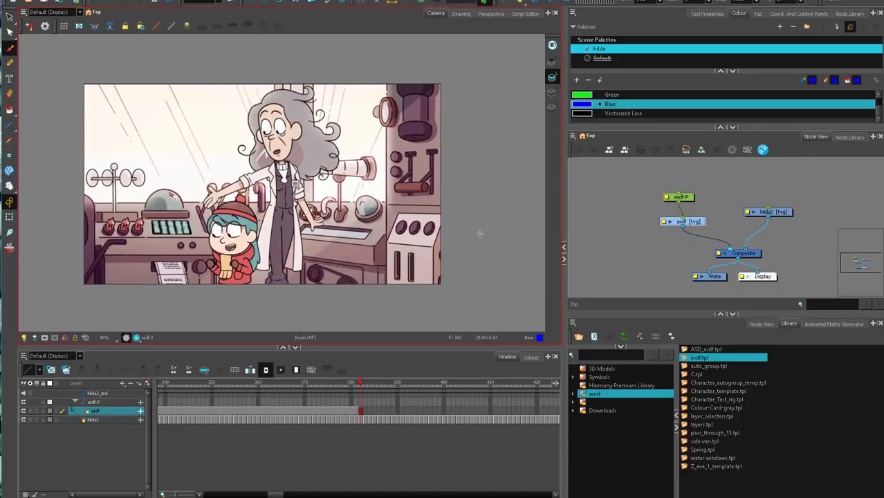
Sketch a stiff blue example figure with face, arms and straight legs in the empty area beside the footage.
mouse_move(508, 184)
left_mouse_down()
mouse_move(487, 199)
mouse_move(418, 194)
left_mouse_up()
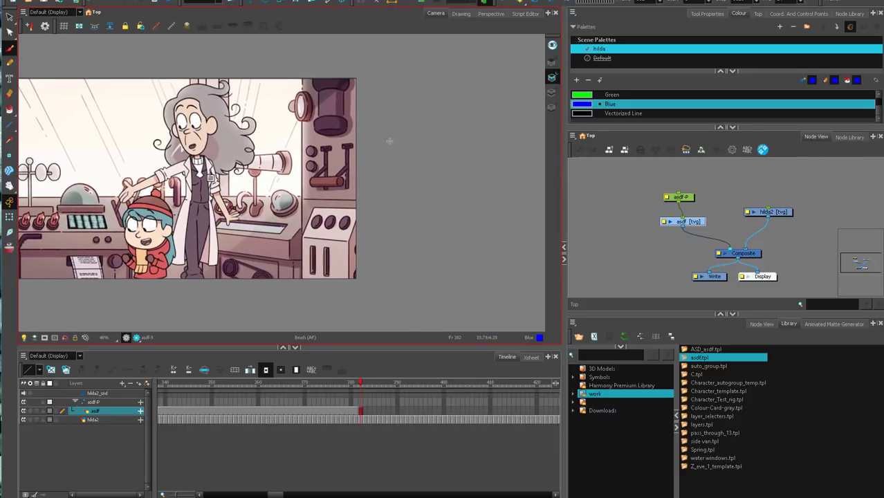
mouse_move(388, 142)
left_mouse_down()
mouse_move(407, 303)
mouse_move(384, 311)
left_mouse_up()
mouse_move(336, 195)
left_mouse_down()
mouse_move(389, 145)
mouse_move(421, 237)
left_mouse_up()
left_click_drag(391, 102, 390, 101)
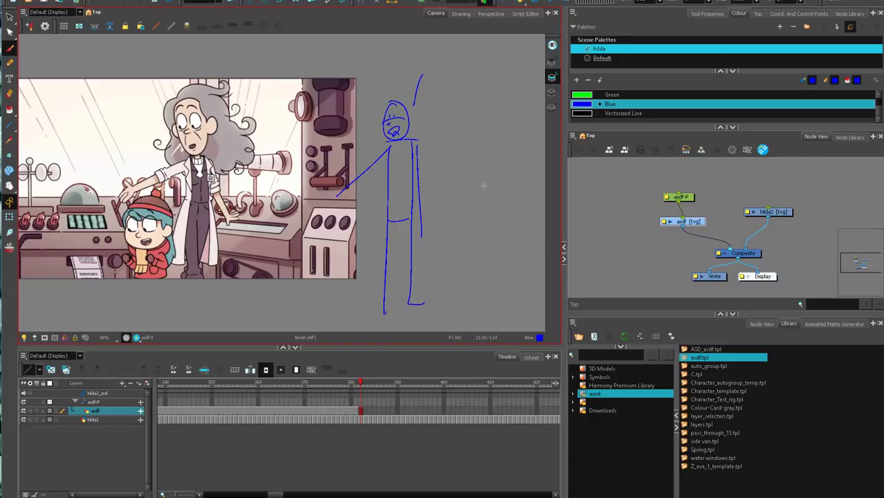
Delete the stiff blue figure beside the footage.
key("ctrl+a")
key("Delete")
left_click_drag(402, 228, 467, 225)
Play the console-room shot on from frame 382 and scrub through the following poses up to frame 512.
left_click_drag(442, 475, 287, 475)
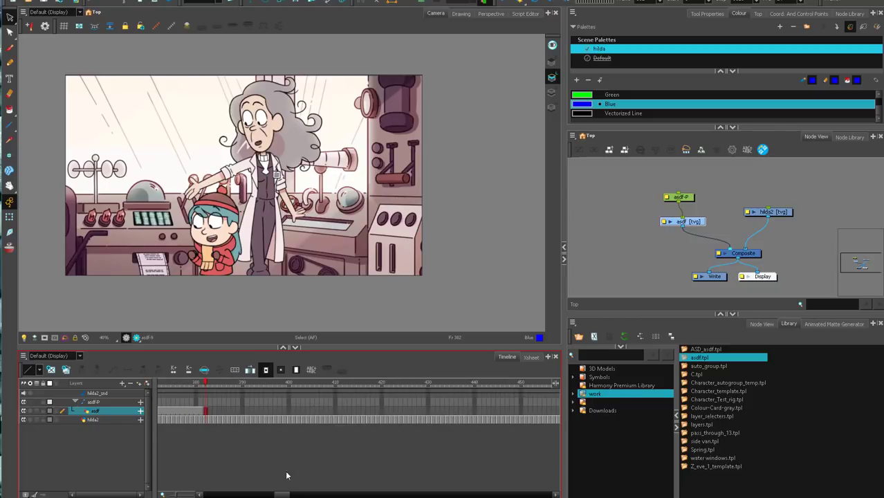
left_click(499, 2)
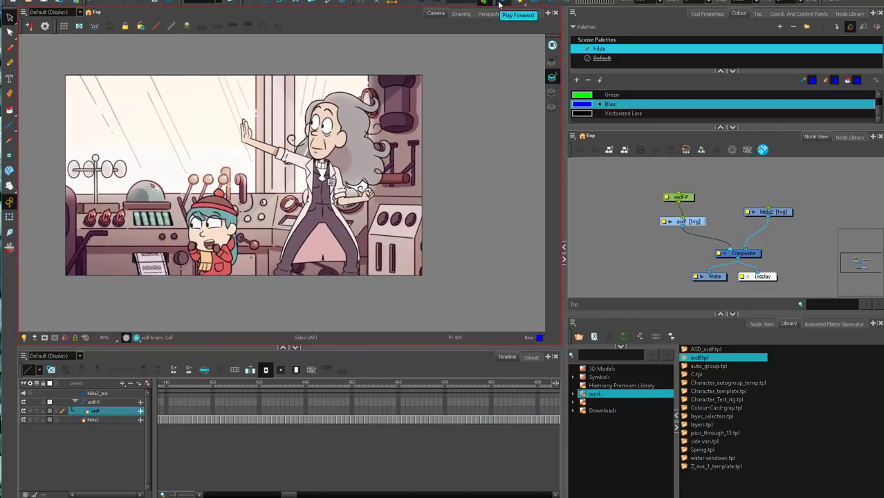
mouse_move(288, 389)
left_mouse_down()
mouse_move(311, 383)
mouse_move(152, 392)
mouse_move(527, 358)
mouse_move(533, 373)
left_mouse_up()
left_click_drag(289, 494, 300, 494)
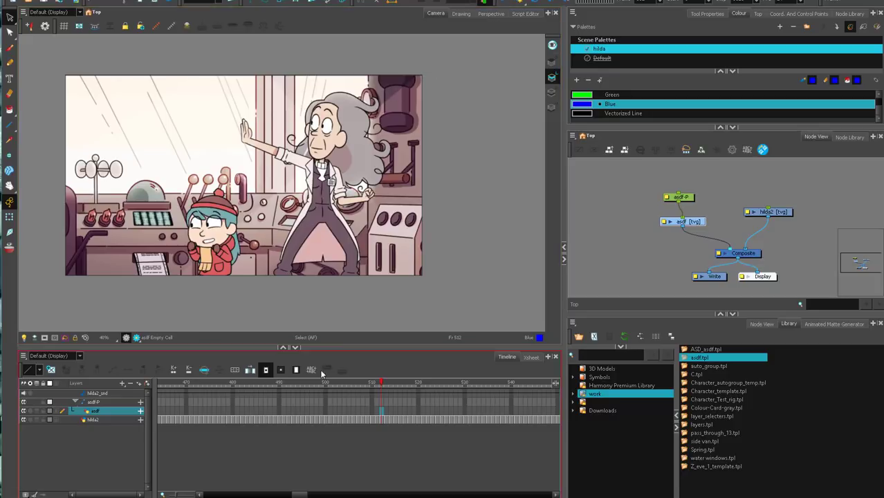
left_click(276, 386)
mouse_move(275, 386)
left_mouse_down()
mouse_move(354, 381)
mouse_move(280, 384)
mouse_move(334, 368)
mouse_move(381, 377)
left_mouse_up()
Select the cells back to the first frame and clear the old sketch exposures from the asdf layer.
scroll(302, 440, "right", 5)
mouse_move(226, 385)
left_mouse_down()
mouse_move(241, 384)
mouse_move(223, 385)
left_mouse_up()
left_click(223, 419)
left_click_drag(306, 495, 206, 495)
left_click(159, 411, "shift")
right_click(160, 416)
mouse_move(248, 268)
left_click(339, 318)
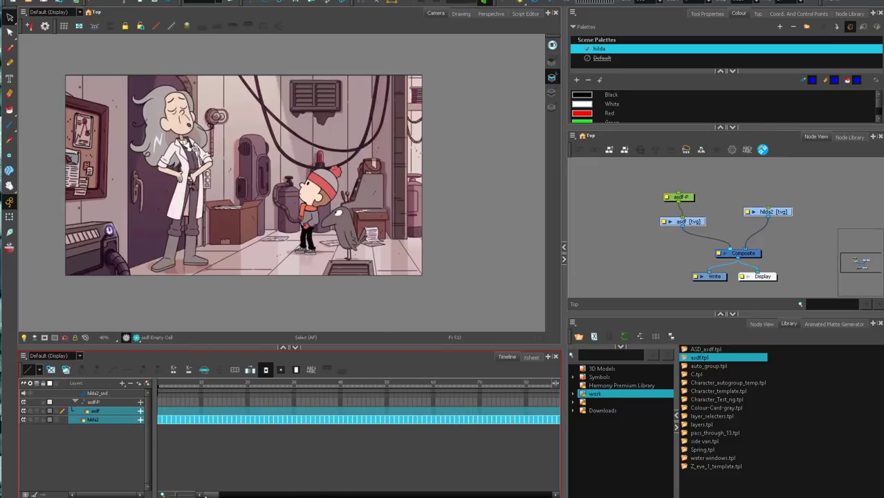
Play the laboratory shot from frame 1, scrub back to frame 14, and make the asdf layer ready for brush drawing.
left_click(488, 226)
left_click(162, 387)
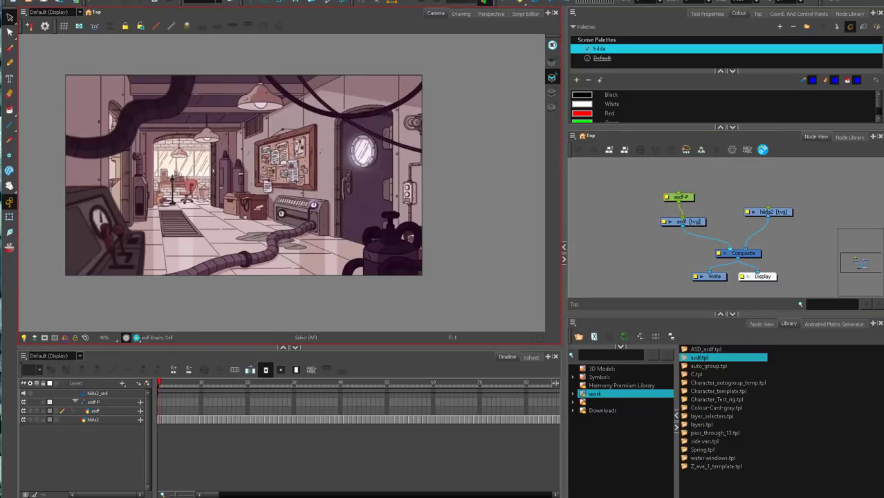
left_click(505, 3)
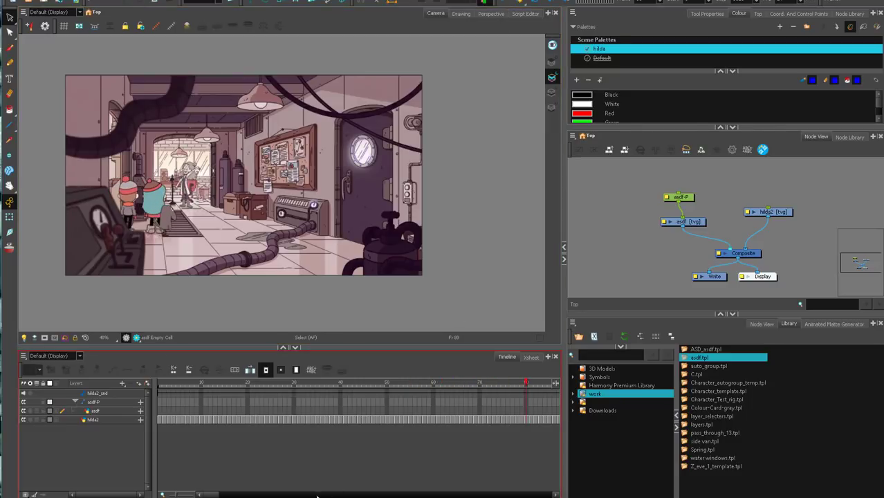
mouse_move(166, 381)
left_mouse_down()
mouse_move(159, 384)
mouse_move(258, 376)
mouse_move(199, 396)
mouse_move(211, 401)
mouse_move(284, 387)
mouse_move(245, 390)
mouse_move(198, 412)
mouse_move(246, 399)
mouse_move(219, 393)
left_mouse_up()
left_click(681, 220)
key("alt+b")
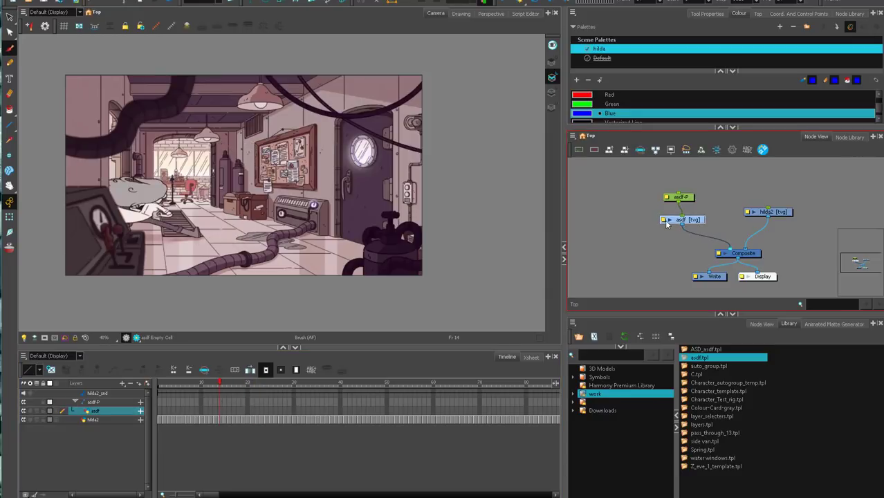
Try sketching blue body ovals as separate drawings on frames 12 and 14, and clear the cells from frame 12 to 14.
key("comma")
key("comma")
key("comma")
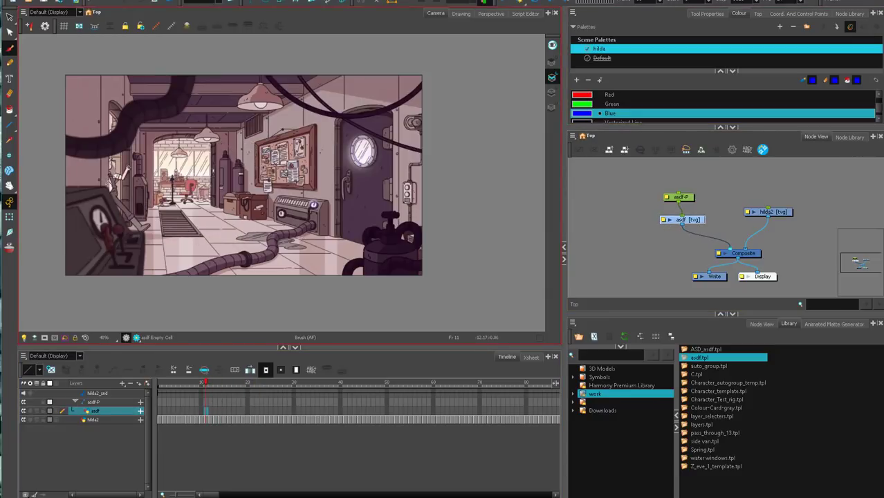
key("period")
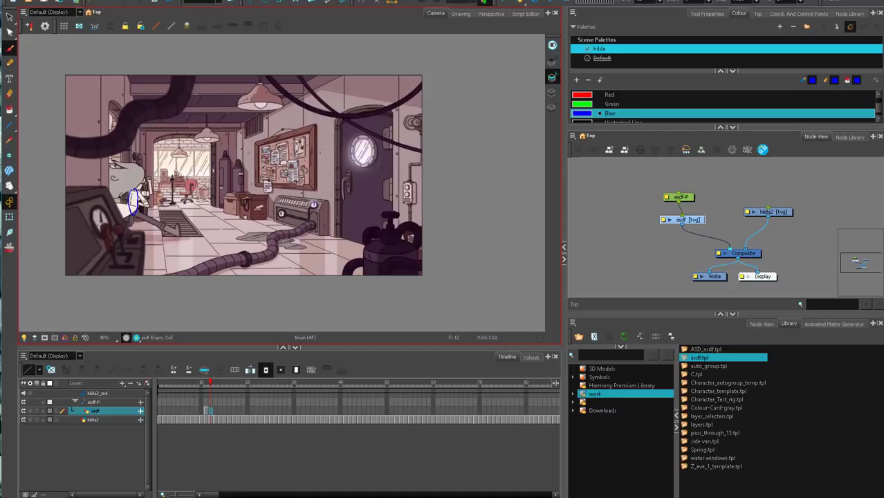
key("period")
key("period")
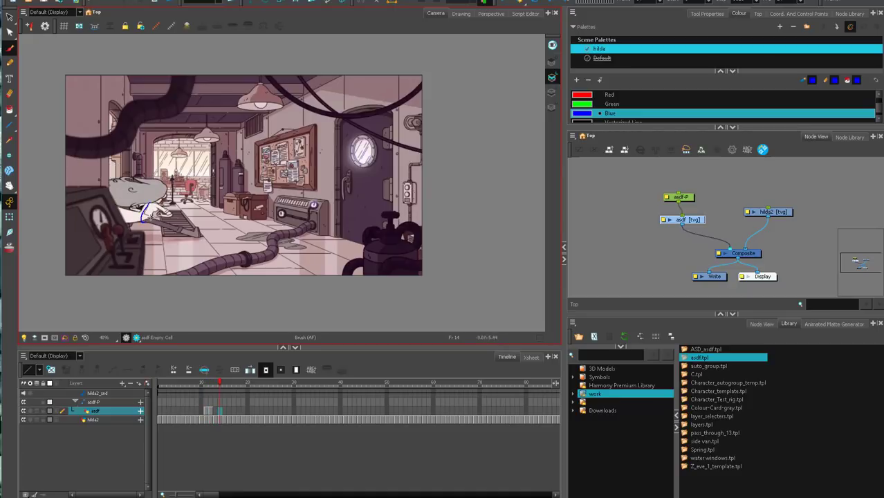
left_click_drag(212, 411, 220, 412)
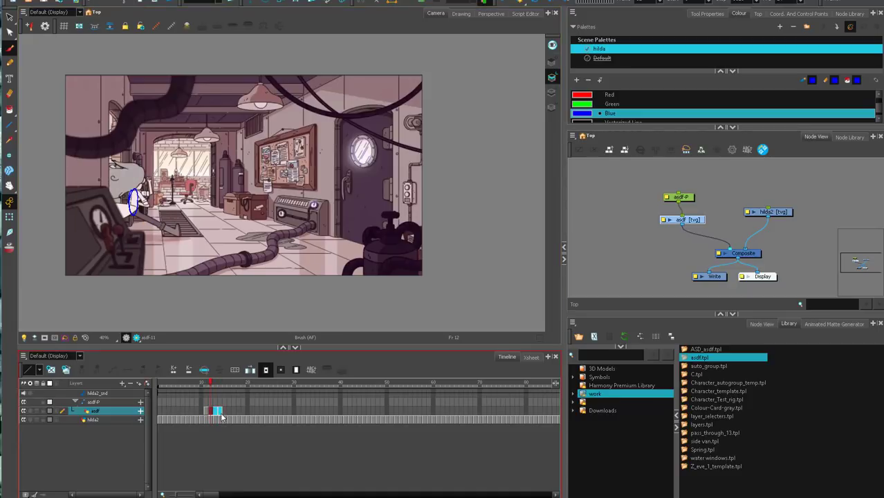
key("Delete")
Draw blue ovals marking the woman's body position from her entrance through frame 18, all on one held drawing.
left_click_drag(111, 174, 110, 177)
key("comma")
key("period")
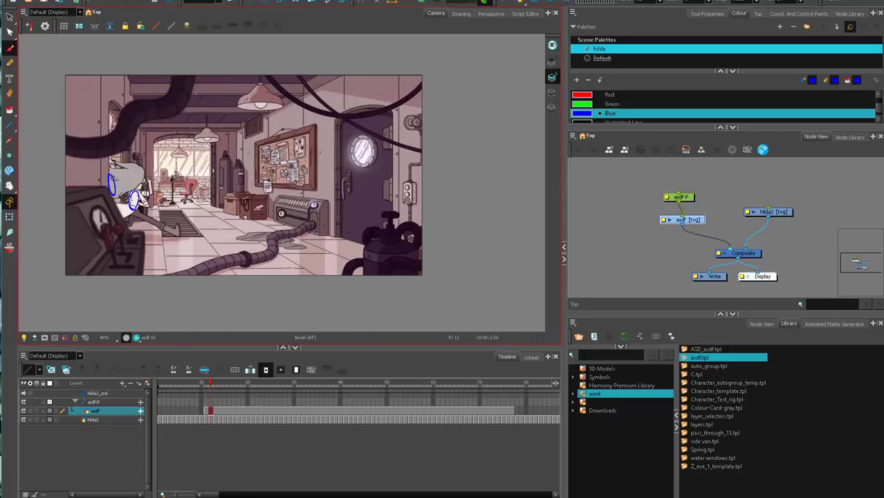
key("period")
key("period")
left_click_drag(133, 190, 154, 202)
key("period")
key("period")
key("period")
key("period")
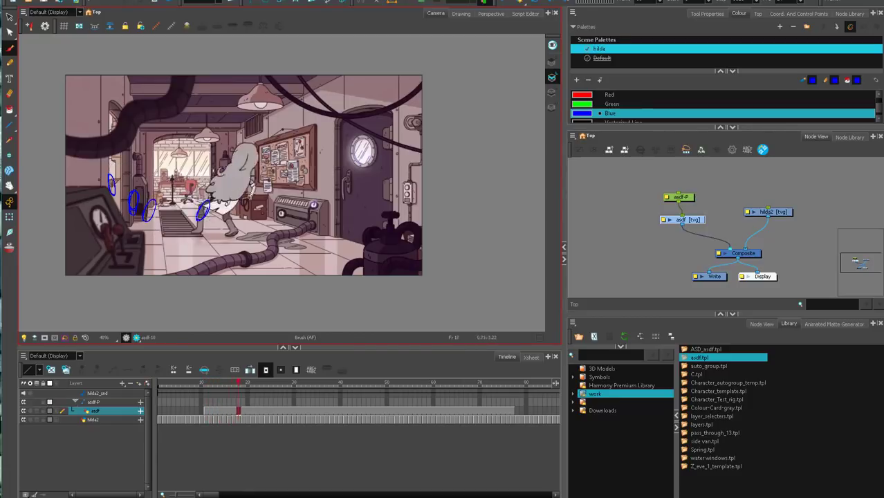
Continue the blue ovals up the arc and down to the landing pose by frame 36, writing an 8 above the cluster.
left_click_drag(226, 193, 227, 195)
left_click_drag(242, 172, 244, 174)
key("period")
key("period")
key("period")
key("period")
left_click_drag(254, 146, 261, 145)
key("period")
key("period")
key("period")
key("period")
key("period")
left_click_drag(265, 141, 282, 200)
key("period")
key("period")
key("period")
key("period")
key("period")
key("period")
key("period")
key("period")
key("period")
key("period")
Compare the landing poses around frames 34 to 36, reinforce the lowest blue oval and write a 4 beside it.
key("comma")
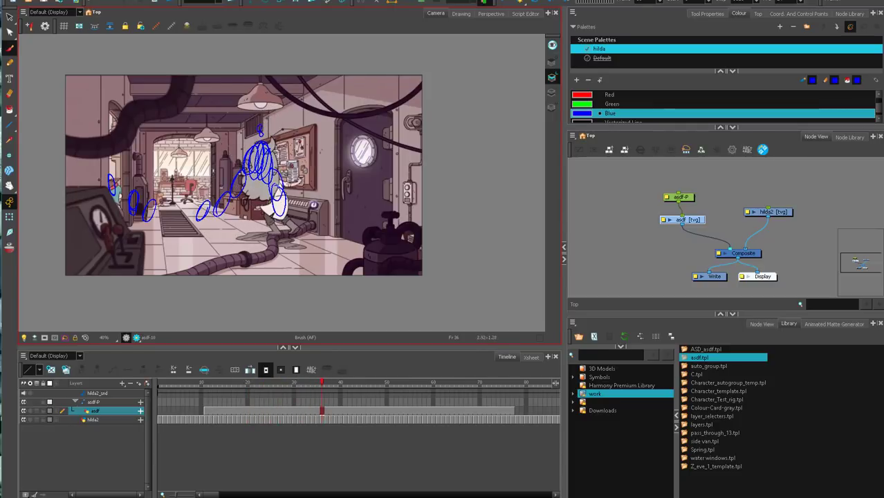
key("comma")
key("period")
key("comma")
key("comma")
key("period")
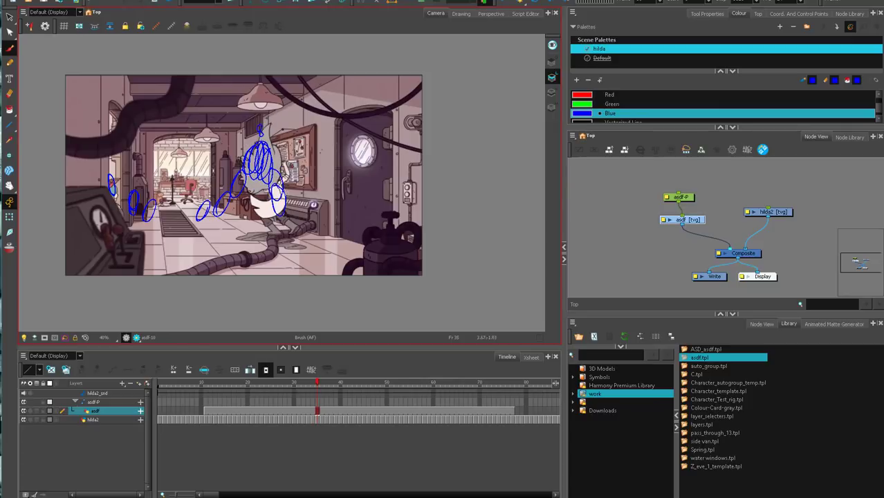
key("period")
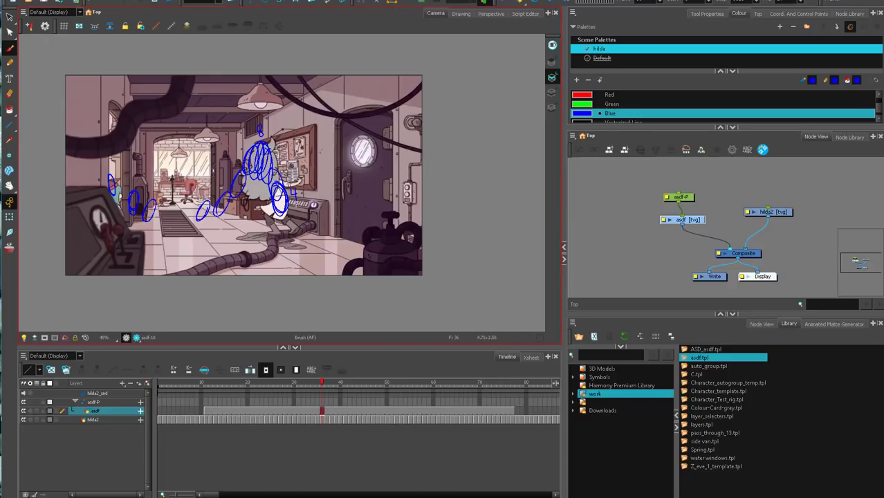
Track the woman's movement back toward the window with a chain of green ovals from frame 38 to frame 63.
key("period")
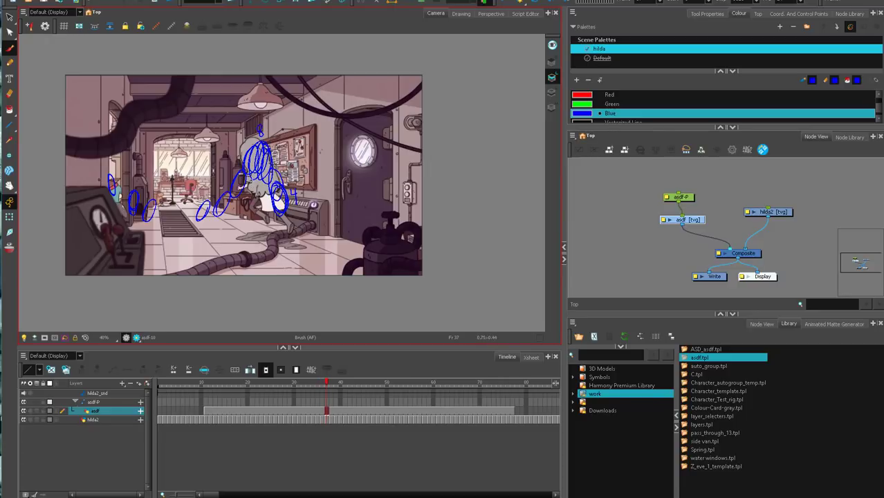
key("period")
key("comma")
left_click(612, 104)
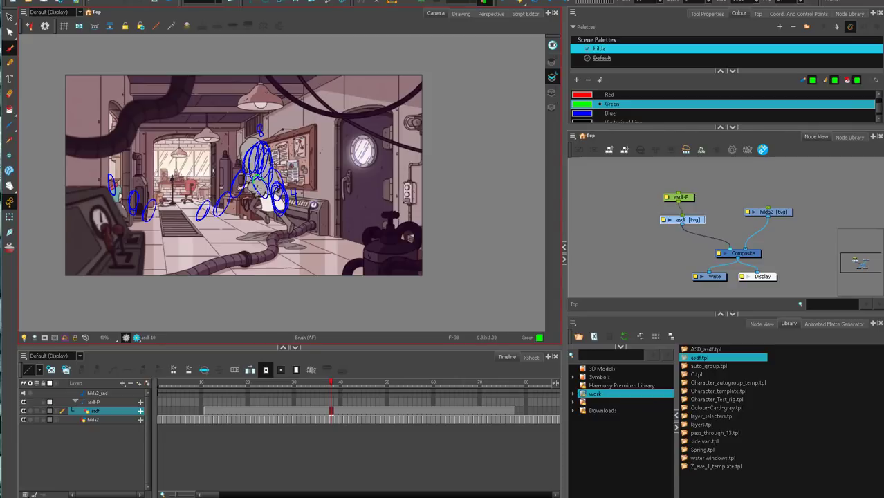
key("period")
mouse_move(254, 186)
left_mouse_down()
mouse_move(248, 166)
mouse_move(188, 181)
left_mouse_up()
key("period")
key("period")
key("period")
key("period")
key("period")
key("period")
key("period")
key("period")
key("period")
key("period")
key("period")
key("period")
key("period")
key("period")
key("period")
key("period")
key("period")
key("period")
key("period")
key("period")
key("period")
key("period")
key("period")
key("period")
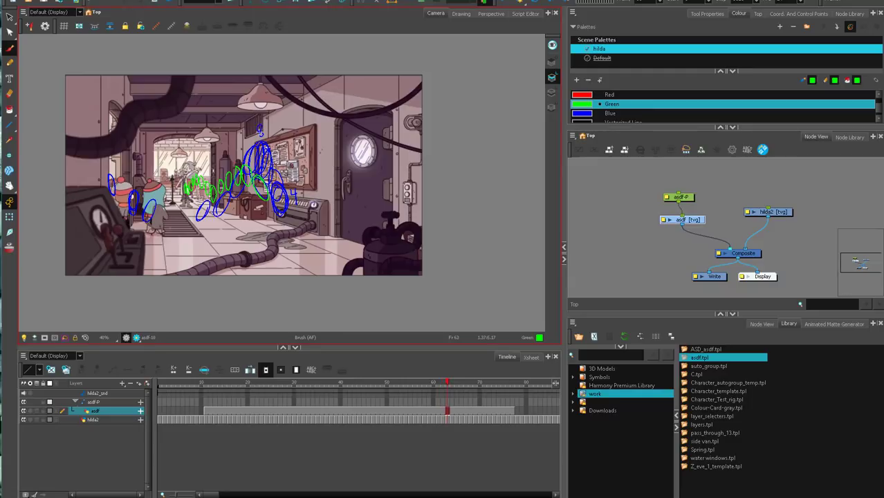
Return to frame 19, recolour the Green swatch yellow, write 14 above the chain and cross beside the first blue oval.
left_click_drag(446, 383, 238, 419)
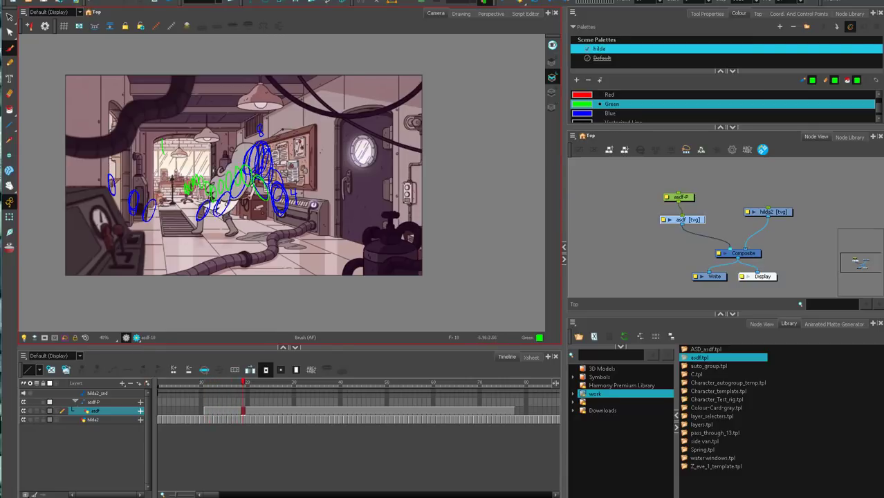
double_click(581, 104)
mouse_move(449, 228)
left_mouse_down()
mouse_move(423, 264)
mouse_move(465, 293)
left_mouse_up()
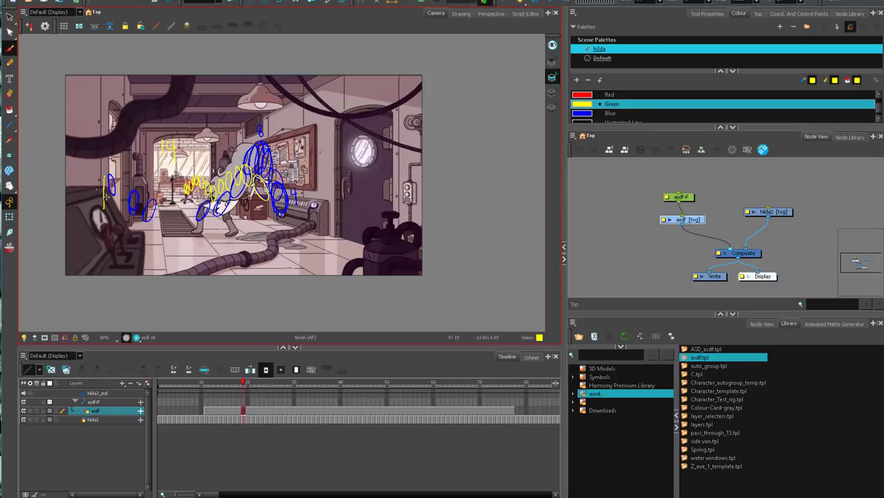
Complete the yellow cross beside the first blue oval, step forward to frame 33 and mark a vertical yellow line below the oval cluster.
key("period")
key("period")
key("period")
key("period")
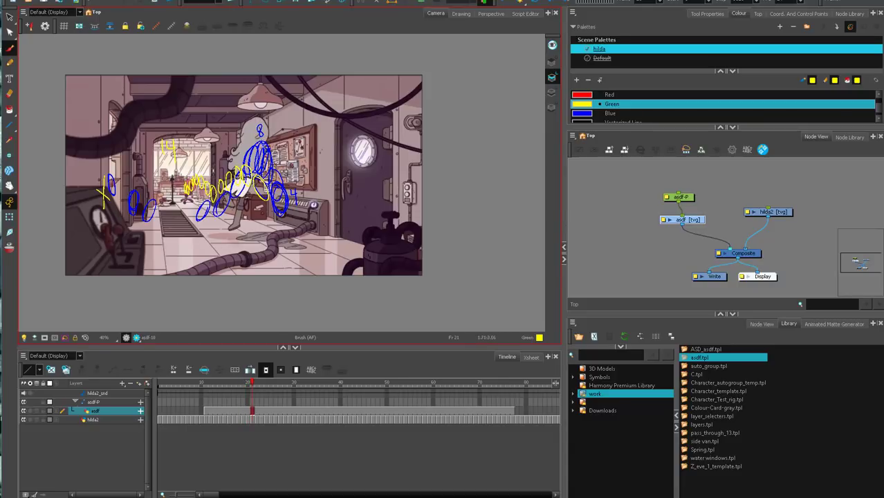
key("comma")
key("period")
key("period")
key("period")
key("period")
key("period")
key("period")
key("period")
key("period")
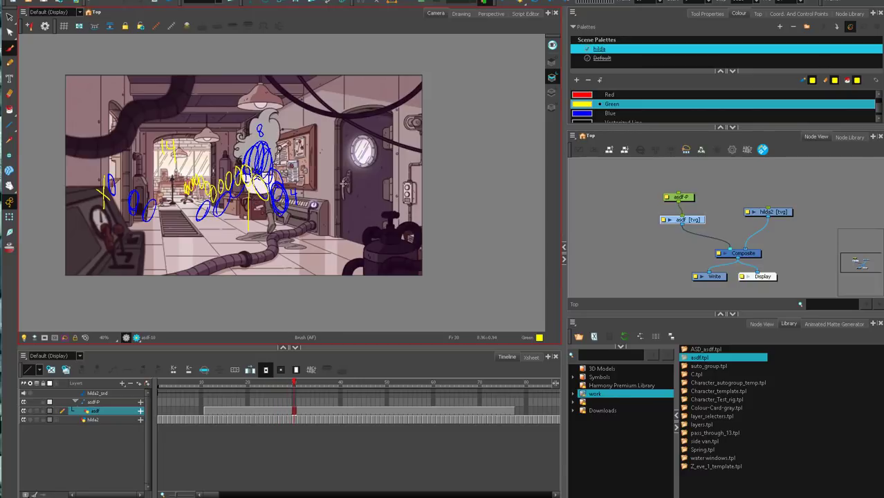
mouse_move(294, 384)
left_mouse_down()
mouse_move(277, 387)
mouse_move(315, 392)
mouse_move(293, 388)
left_mouse_up()
key("period")
key("period")
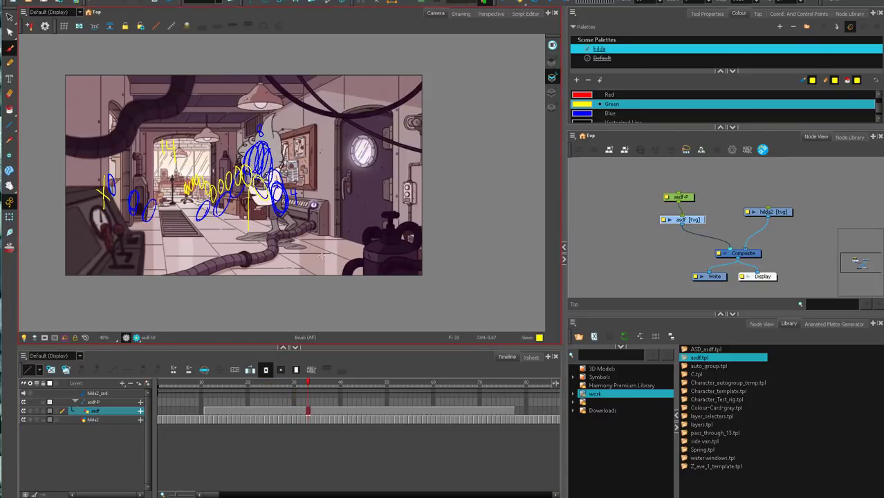
Step through the landing poses up to frame 40, writing a yellow 6 and 4 beside the descending blue ovals.
key("period")
key("period")
key("period")
key("period")
key("comma")
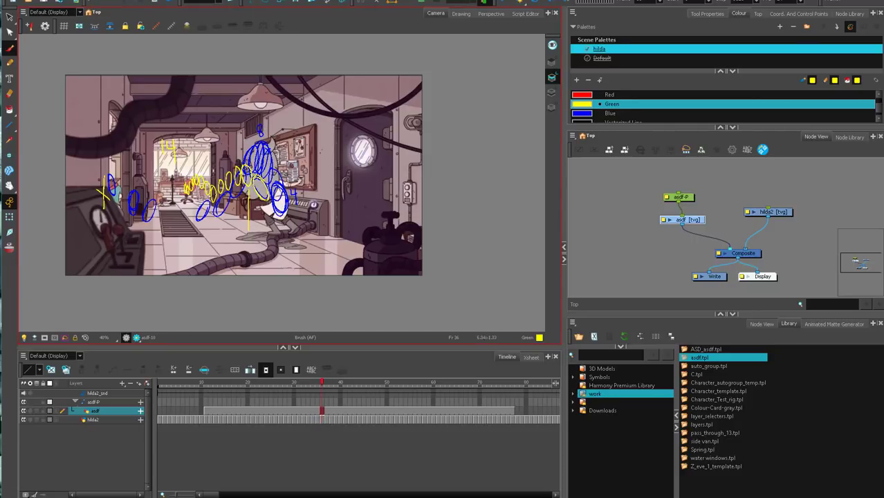
key("comma")
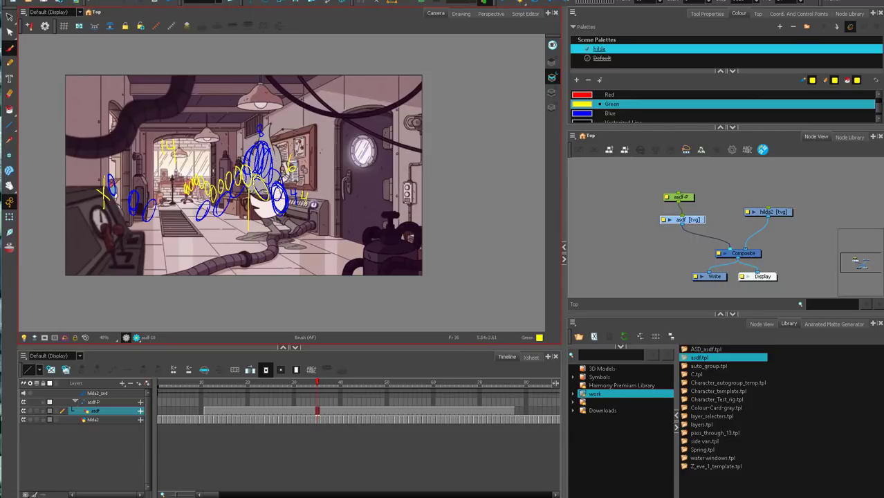
key("period")
key("period")
key("period")
key("period")
key("period")
key("period")
key("period")
key("period")
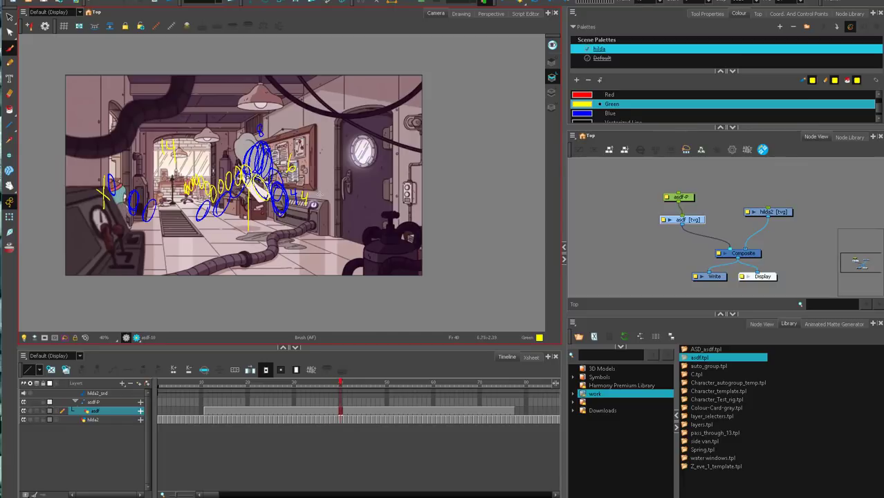
Return to the start of the shot, play it through and scrub to the mid-jump pose at frame 25.
left_click_drag(330, 391, 178, 398)
left_click(507, 1)
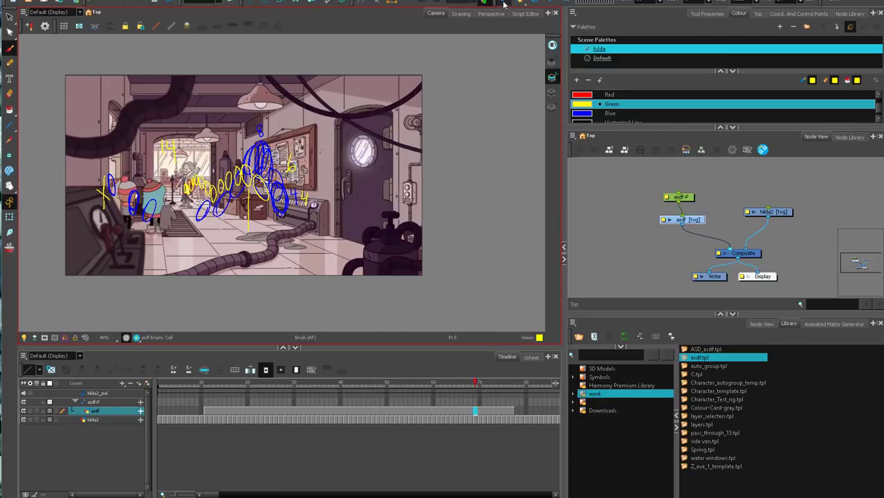
left_click(203, 386)
left_click_drag(204, 391, 265, 390)
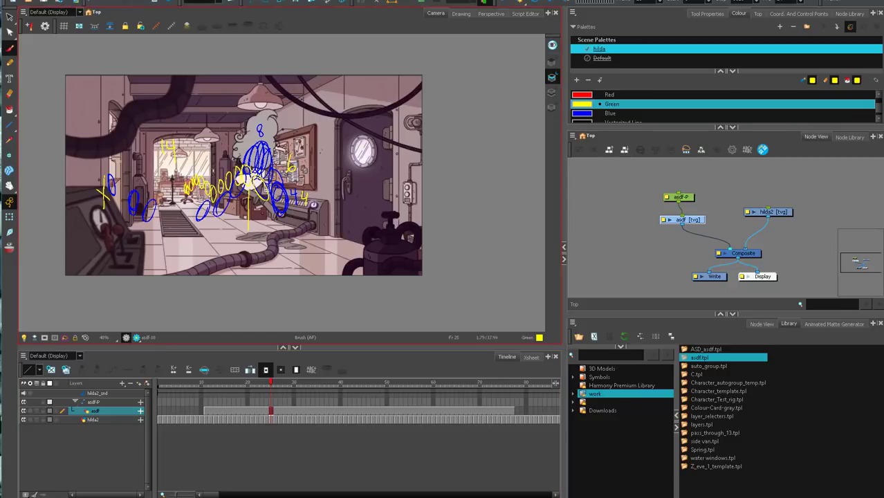
Draw a yellow arc from the doorway side to the woman's head and add an arrow beside the 8.
mouse_move(98, 143)
left_mouse_down()
mouse_move(201, 110)
mouse_move(247, 132)
left_mouse_up()
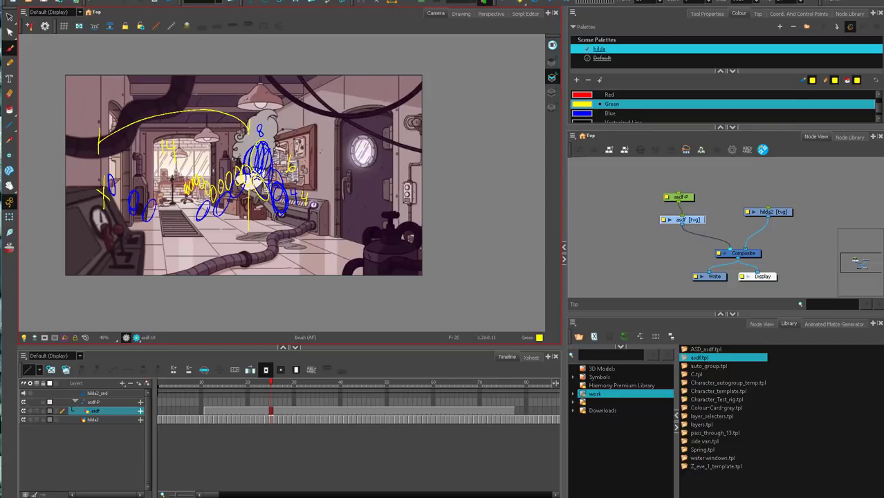
key("alt+s")
key("alt+b")
left_click_drag(283, 130, 280, 134)
left_click_drag(279, 129, 286, 132)
Above the picture, draw a long yellow timing line split into three by two ticks, with a short timing line beneath it.
left_click_drag(340, 162, 393, 204)
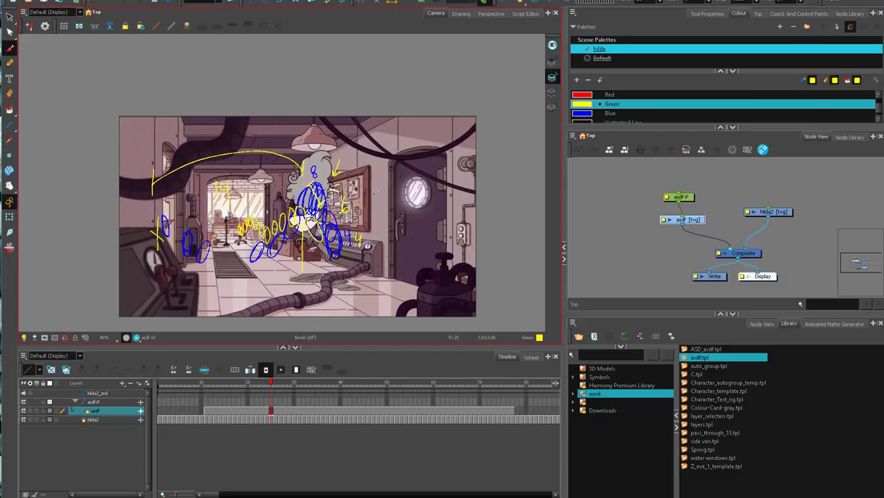
mouse_move(175, 53)
left_mouse_down()
mouse_move(175, 85)
mouse_move(404, 71)
mouse_move(404, 87)
left_mouse_up()
mouse_move(178, 92)
left_mouse_down()
mouse_move(235, 98)
mouse_move(213, 106)
left_mouse_up()
left_click_drag(340, 59, 343, 88)
left_click_drag(251, 55, 253, 85)
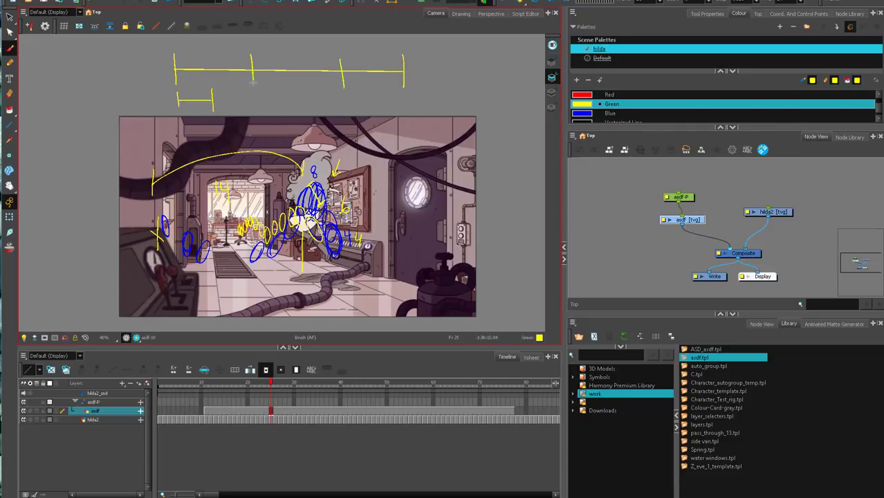
Mark crosses under the inner ticks, divide the short timing line and add an arrow pointing to it.
mouse_move(339, 78)
left_mouse_down()
mouse_move(347, 88)
mouse_move(337, 91)
left_mouse_up()
left_click_drag(194, 92, 198, 109)
left_click_drag(190, 104, 190, 108)
left_click_drag(220, 74, 209, 84)
left_click_drag(210, 80, 235, 97)
Replace the short timing line with one that has a single middle tick, and draw a curved arrow over the long line's first segment.
key("alt+s")
left_click(205, 122)
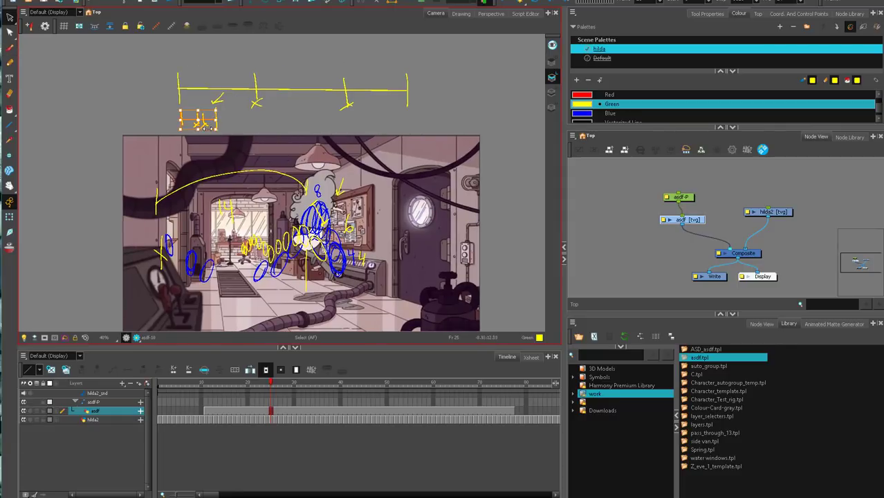
key("Delete")
key("alt+b")
left_click_drag(184, 112, 183, 131)
left_click_drag(184, 121, 217, 119)
left_click_drag(202, 112, 203, 129)
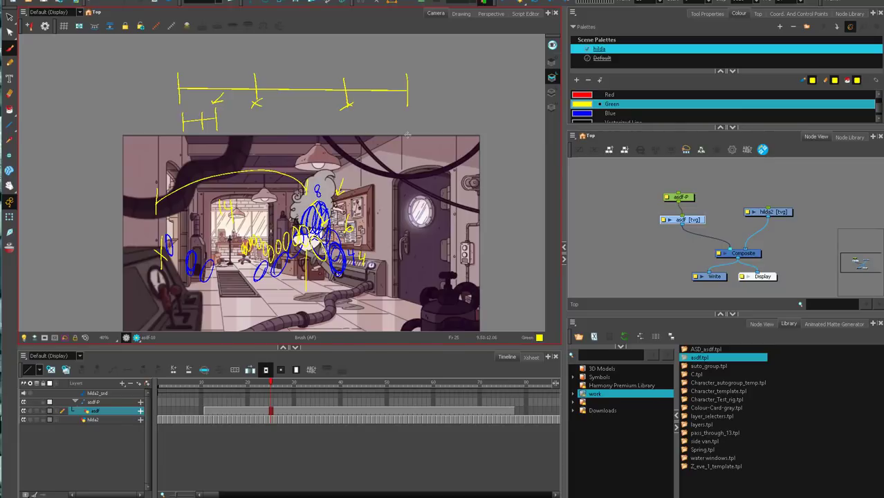
mouse_move(179, 78)
left_mouse_down()
mouse_move(183, 62)
mouse_move(218, 66)
left_mouse_up()
Scrub back and forth over the woman's crouch, jump and landing up to frame 34 to compare the key poses.
left_click_drag(487, 148, 482, 96)
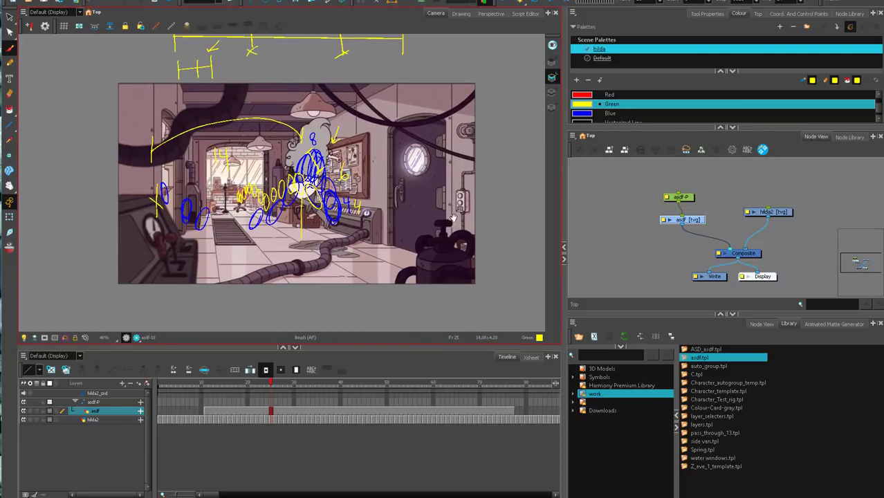
left_click_drag(453, 218, 453, 223)
mouse_move(274, 385)
left_mouse_down()
mouse_move(348, 395)
mouse_move(238, 392)
left_mouse_up()
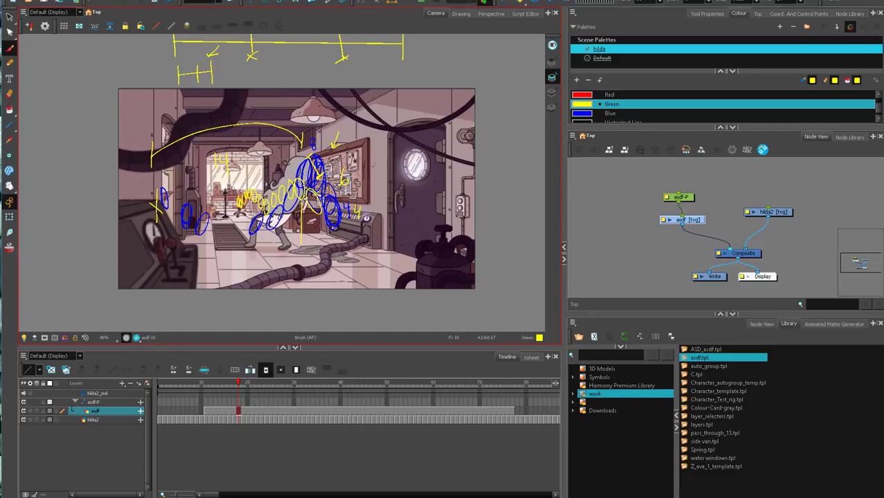
mouse_move(211, 386)
left_mouse_down()
mouse_move(304, 376)
mouse_move(291, 372)
left_mouse_up()
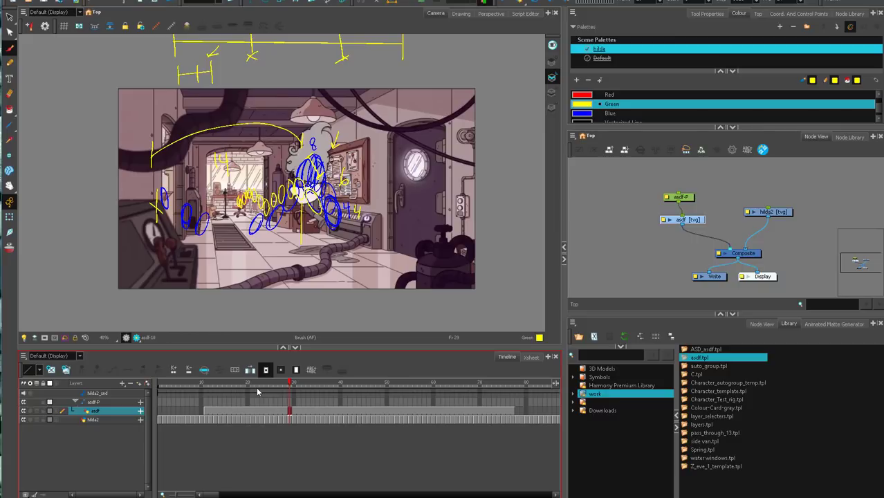
left_click_drag(217, 390, 312, 391)
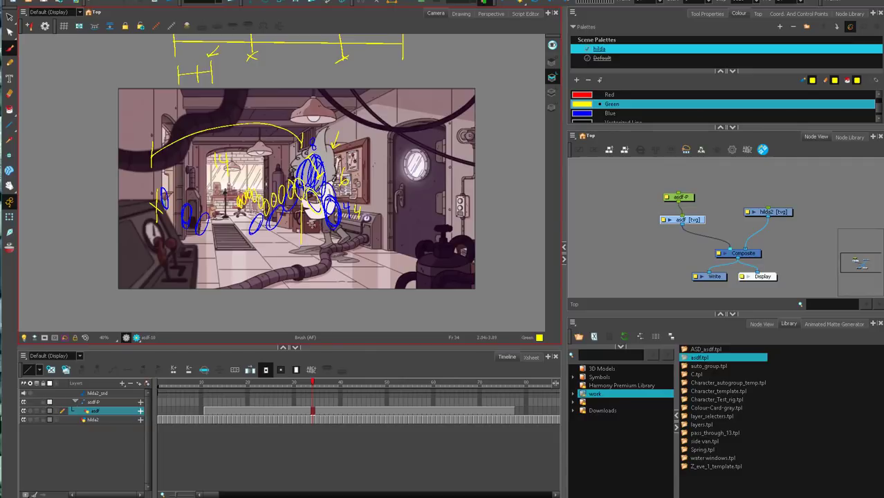
left_click_drag(369, 202, 369, 222)
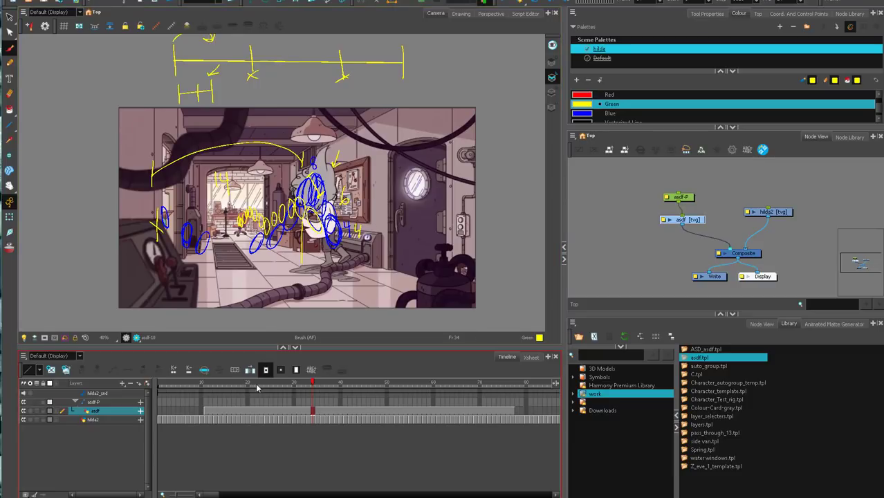
mouse_move(255, 385)
left_mouse_down()
mouse_move(428, 392)
mouse_move(289, 419)
left_mouse_up()
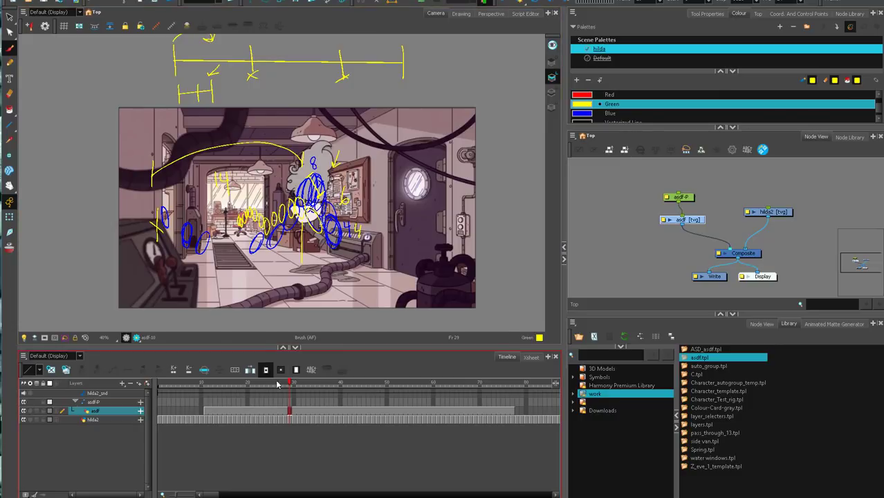
Return to frame 19 and delete all the annotation strokes from the drawing.
mouse_move(289, 383)
left_mouse_down()
mouse_move(396, 385)
mouse_move(243, 386)
left_mouse_up()
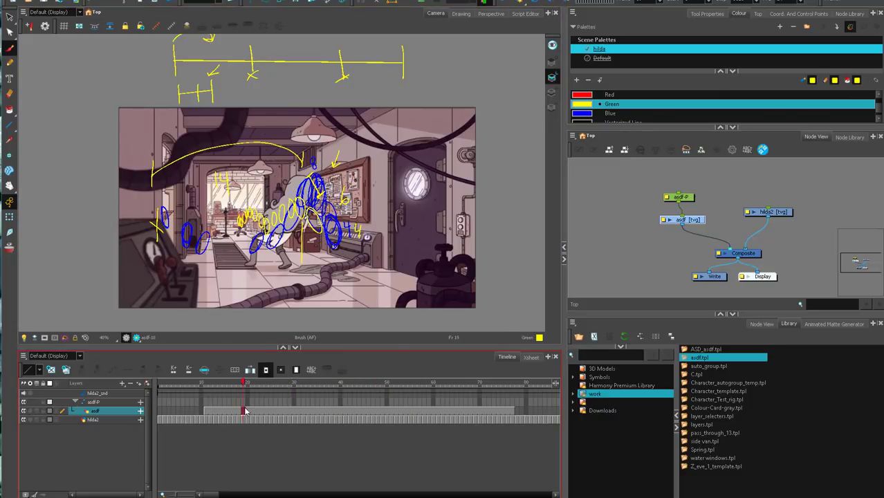
key("ctrl+a")
key("Delete")
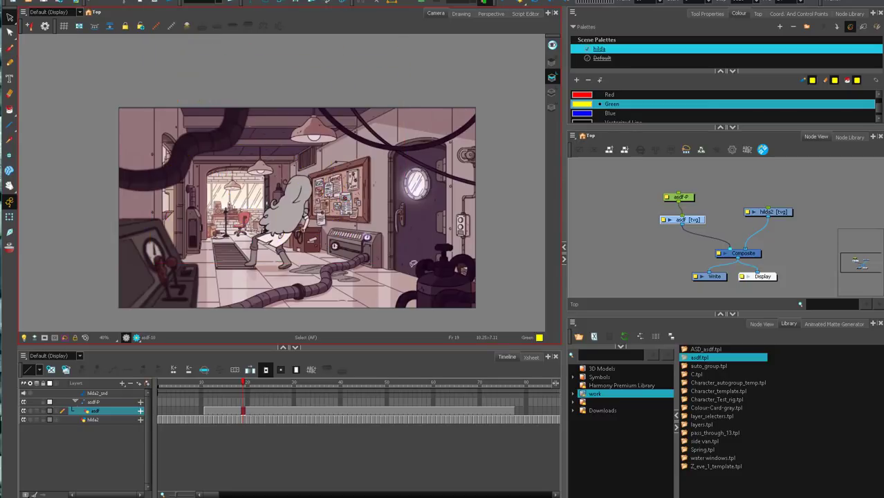
Examine the woman's jump and her run back to the window up close, from frame 19 to frame 62.
scroll(284, 185, "up", 3)
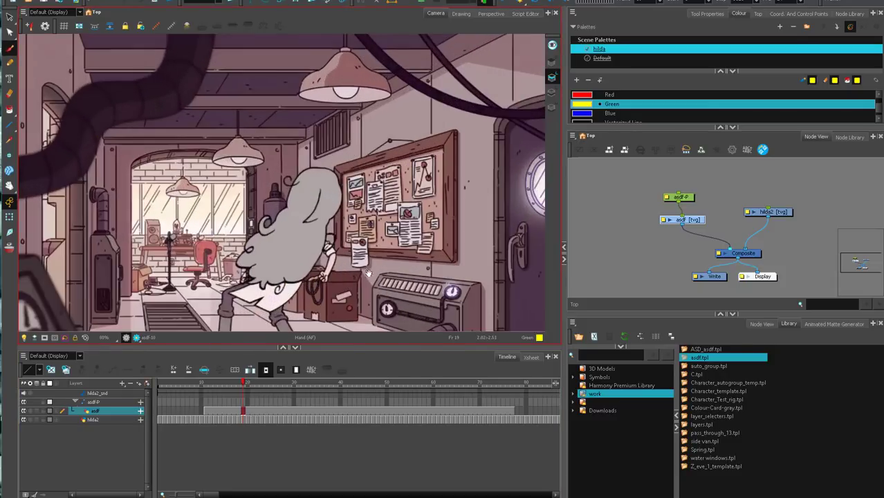
left_click_drag(283, 186, 308, 123)
left_click_drag(247, 385, 270, 385)
key("period")
key("period")
key("period")
key("period")
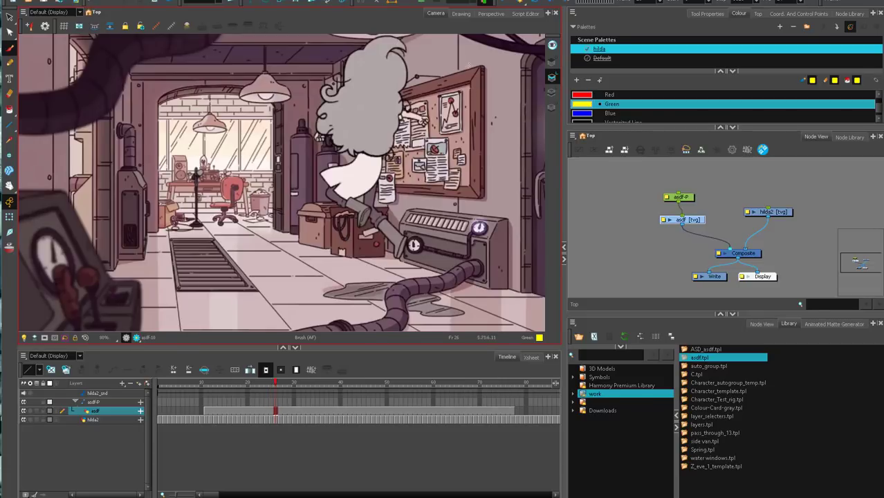
left_click_drag(296, 385, 414, 410)
key("period")
key("period")
key("period")
key("period")
key("period")
key("period")
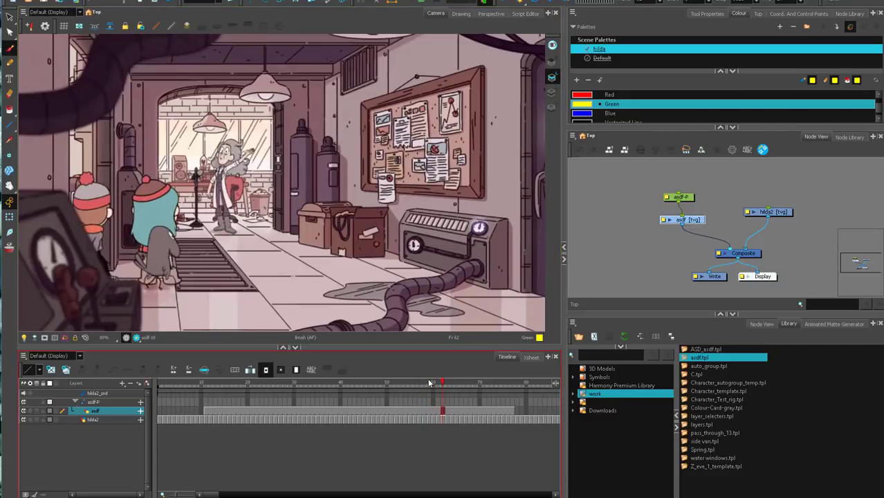
Step back to frame 55 and try sketching yellow motion strokes beside the running woman, undoing each one.
key("comma")
key("comma")
key("comma")
key("comma")
key("comma")
key("comma")
key("comma")
mouse_move(299, 177)
left_mouse_down()
mouse_move(215, 212)
mouse_move(175, 197)
left_mouse_up()
key("ctrl+z")
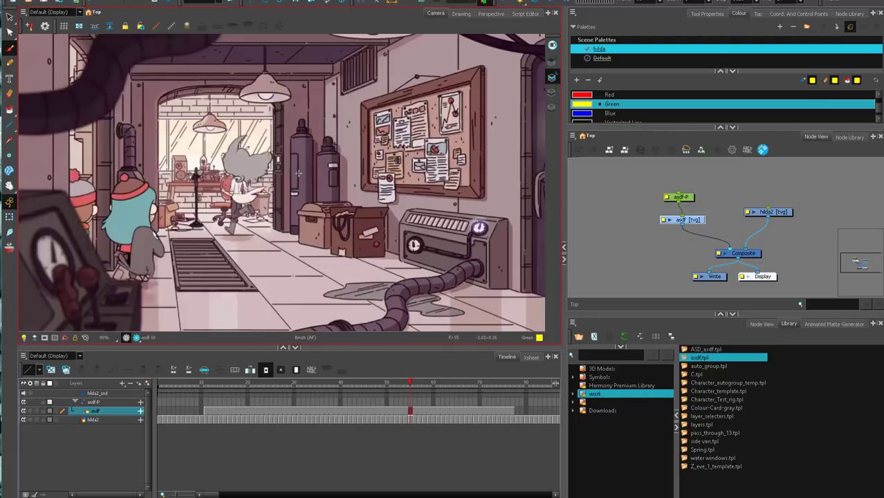
left_click_drag(314, 166, 307, 104)
key("ctrl+z")
Go to frame 164, fit the microphone close-up in view and play the animation from there.
left_click(408, 386)
left_click_drag(408, 385, 199, 415)
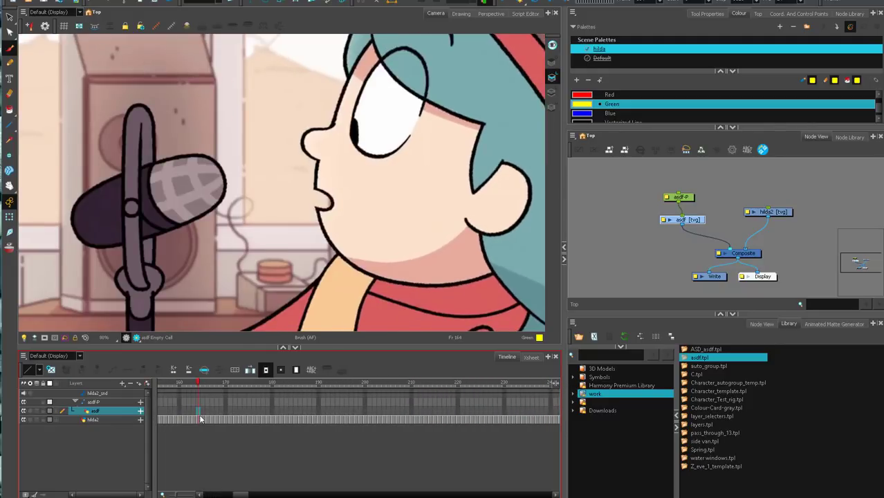
scroll(313, 304, "down", 2)
left_click_drag(202, 385, 228, 394)
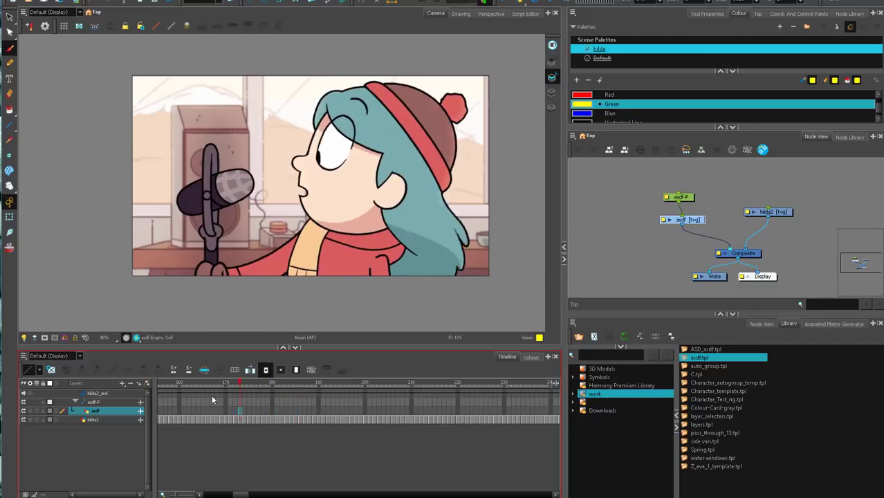
left_click(503, 4)
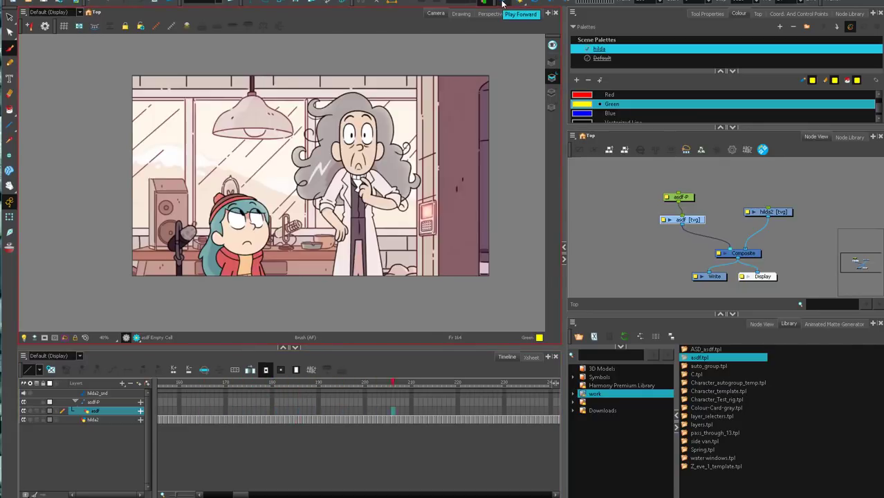
Scrub through the woman's talking poses beside Hilda from around frame 239 to frame 274.
left_click(344, 411)
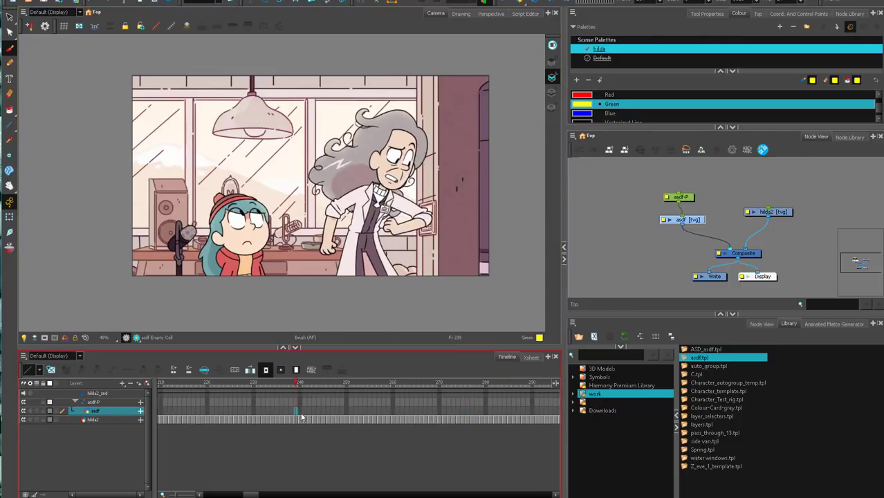
left_click_drag(344, 408, 273, 420)
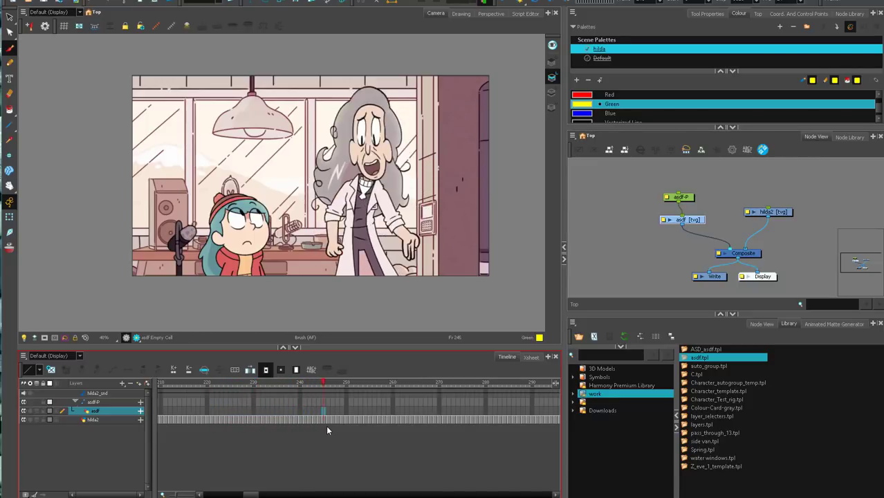
left_click_drag(344, 428, 360, 428)
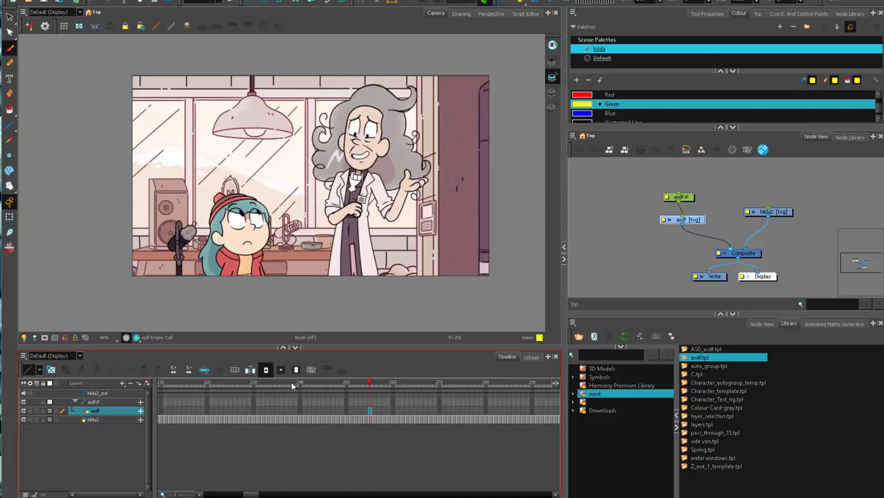
left_click_drag(291, 382, 324, 389)
mouse_move(338, 395)
left_mouse_down()
mouse_move(349, 391)
mouse_move(320, 399)
mouse_move(362, 410)
mouse_move(468, 407)
mouse_move(455, 406)
left_mouse_up()
left_click_drag(248, 493, 257, 486)
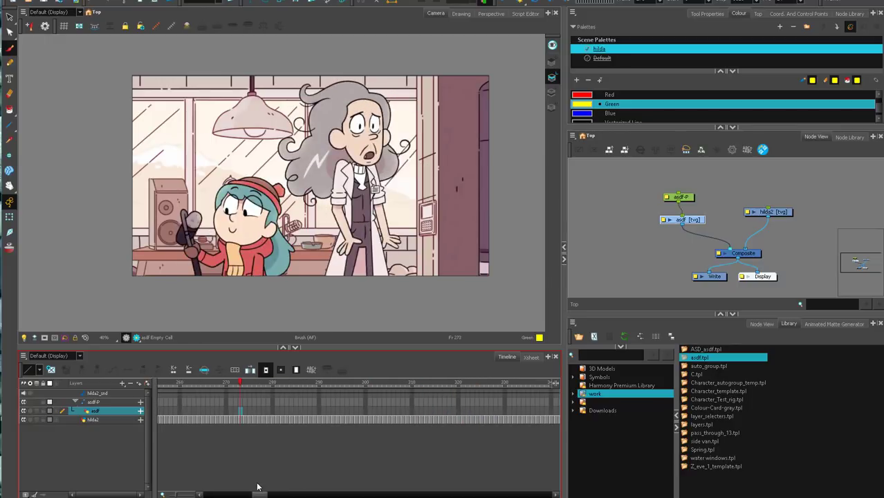
Scrub into the door shot around frame 302, play it and move on to the woman's crouching pose at frame 504.
left_click_drag(243, 384, 376, 390)
left_click(504, 2)
left_click(504, 1)
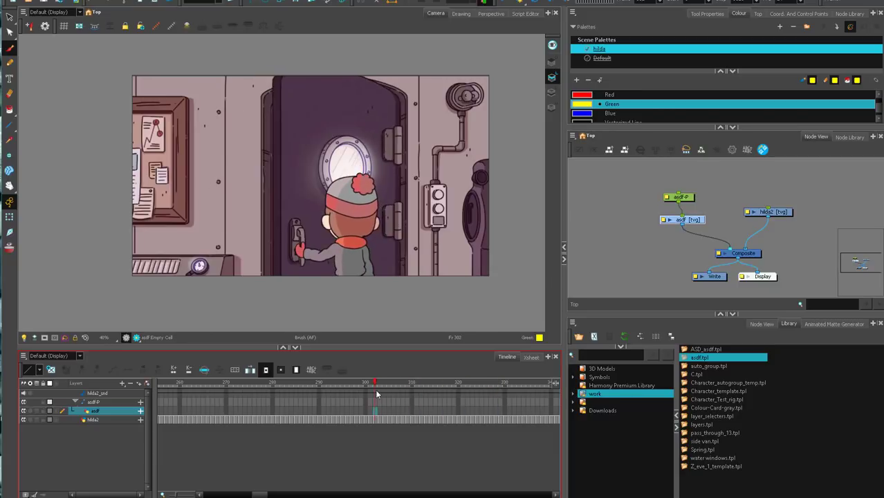
left_click(503, 2)
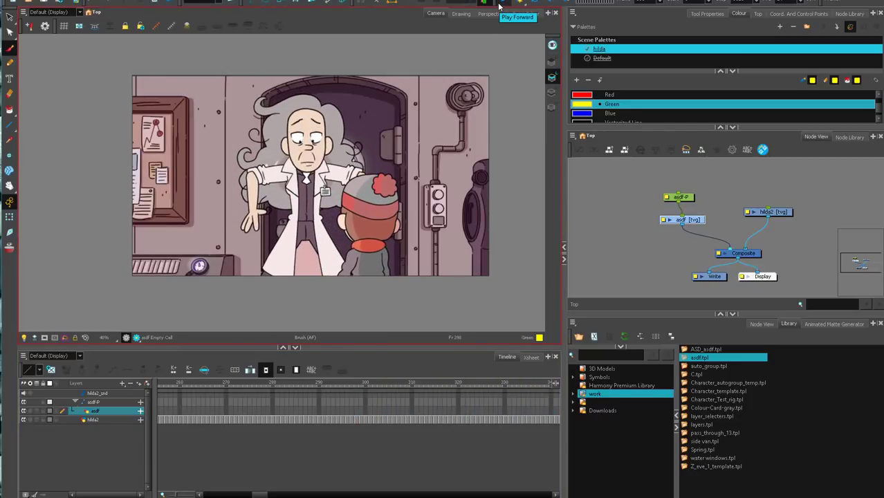
left_click_drag(288, 384, 348, 385)
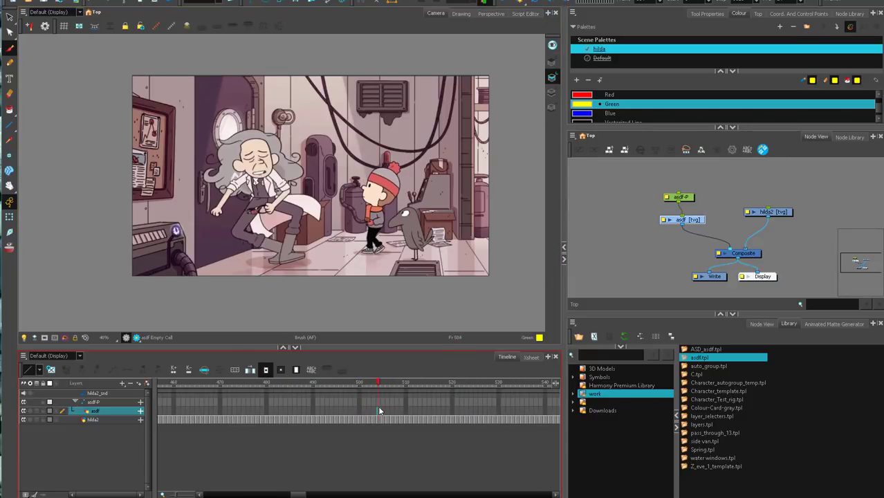
Scrub through the woman's poses by the door from frame 504 to around frame 533, rechecking them around frame 523.
mouse_move(397, 405)
left_mouse_down()
mouse_move(365, 409)
mouse_move(407, 403)
left_mouse_up()
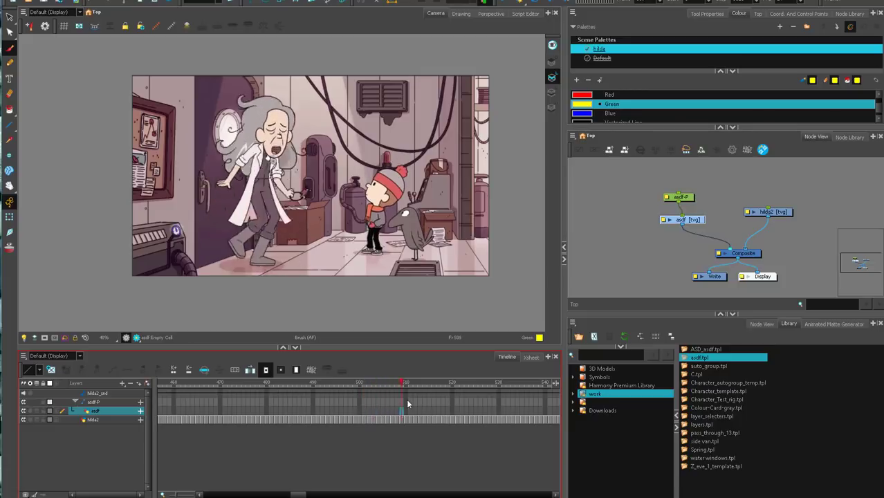
left_click_drag(466, 399, 433, 415)
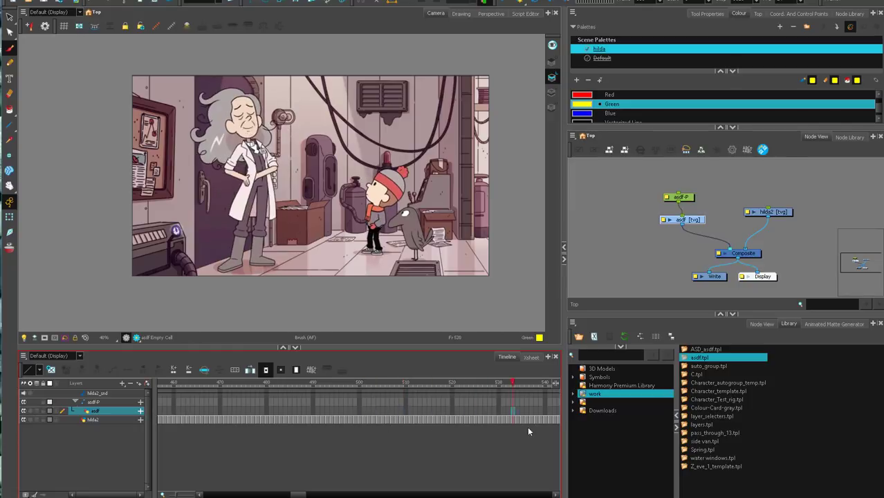
left_click_drag(528, 428, 262, 422)
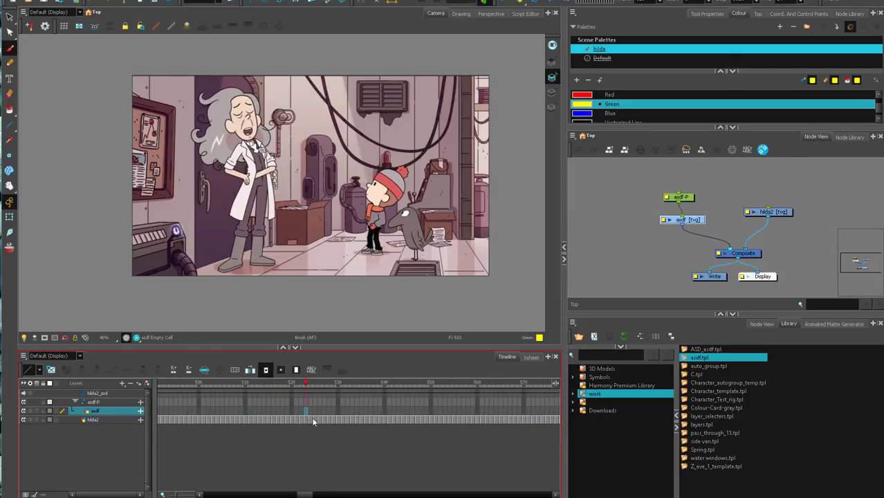
left_click_drag(352, 406, 415, 369)
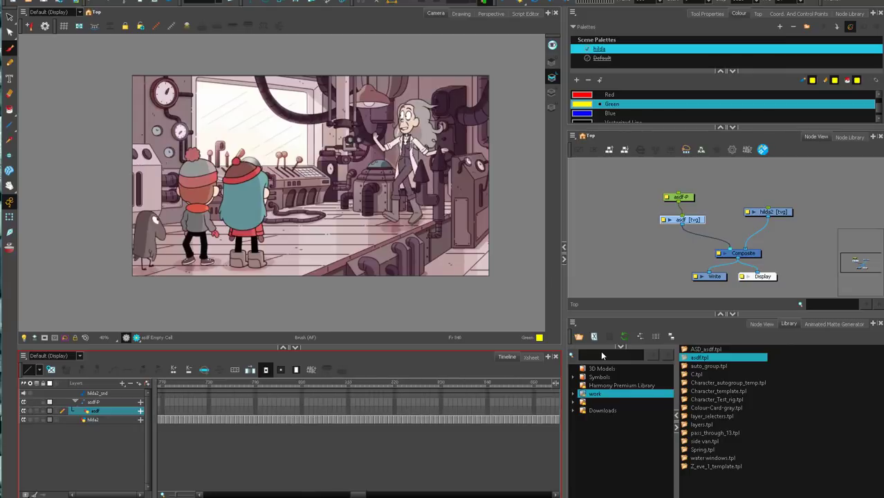
Scrub through the control-room shots from frame 815 past the woman's pose at frame 873 to around frame 980.
left_click(627, 260)
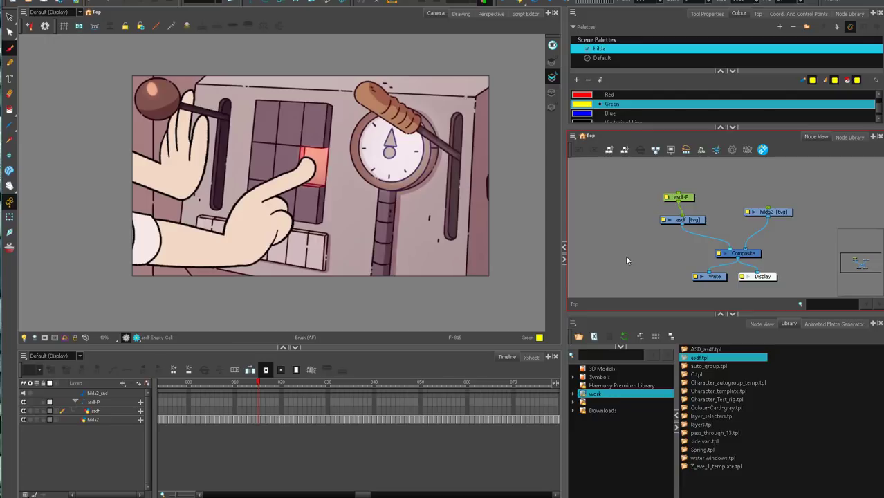
left_click_drag(416, 382, 523, 385)
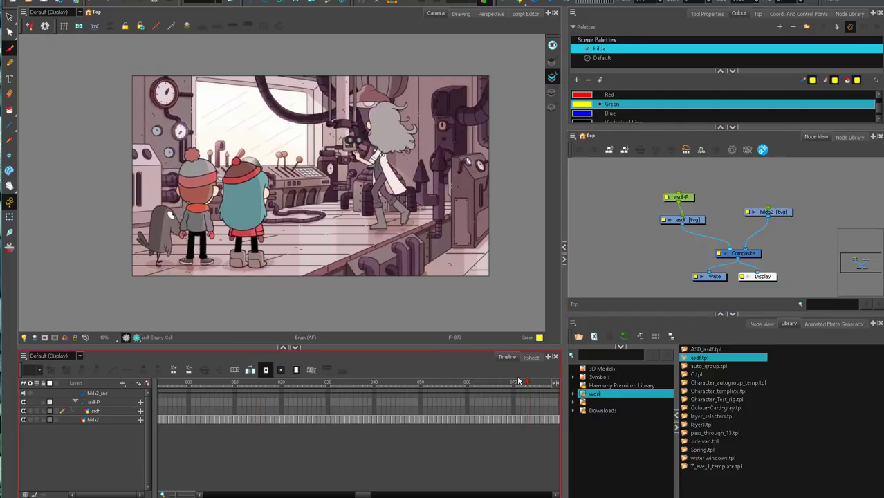
left_click_drag(361, 495, 371, 494)
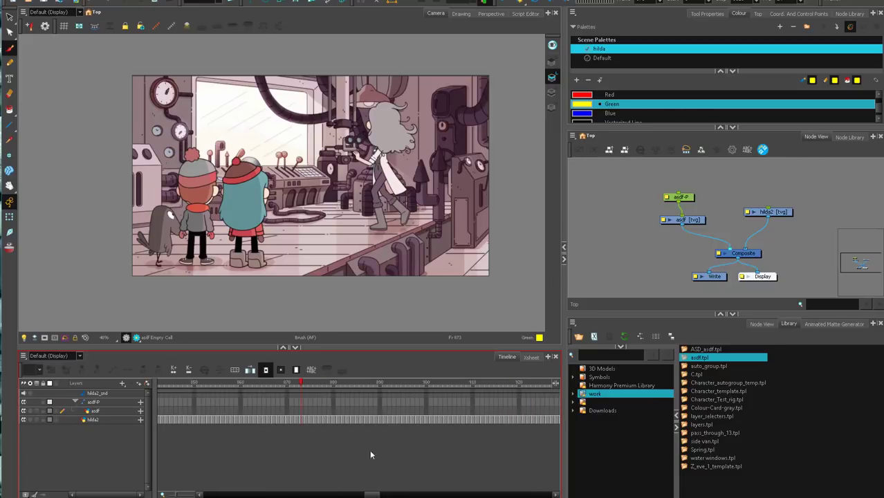
left_click_drag(345, 386, 409, 392)
mouse_move(496, 384)
left_mouse_down()
mouse_move(573, 387)
mouse_move(257, 415)
left_mouse_up()
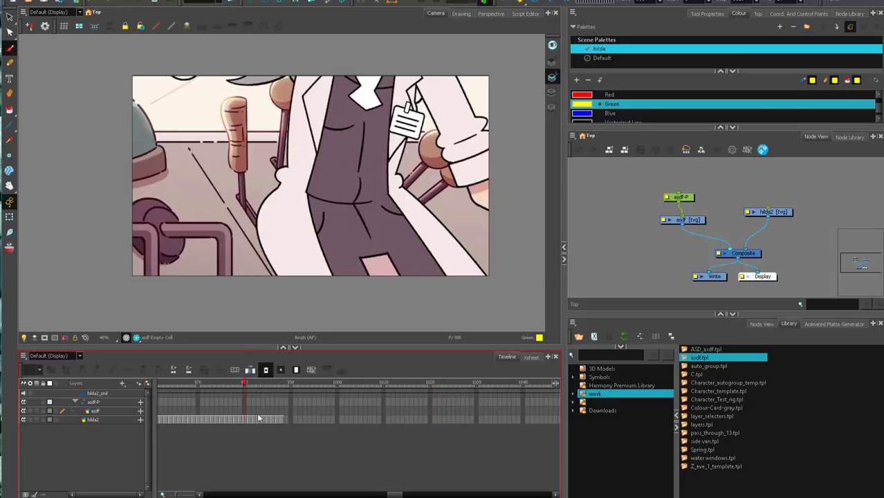
Return to the opening shot and play it with the playback range ending at frame 83.
left_click_drag(398, 495, 207, 495)
left_click_drag(219, 383, 484, 382)
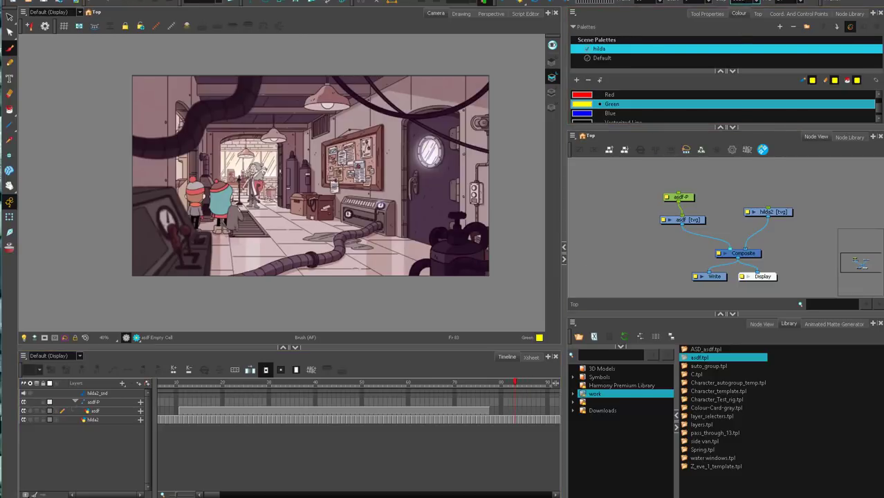
key("shift+q")
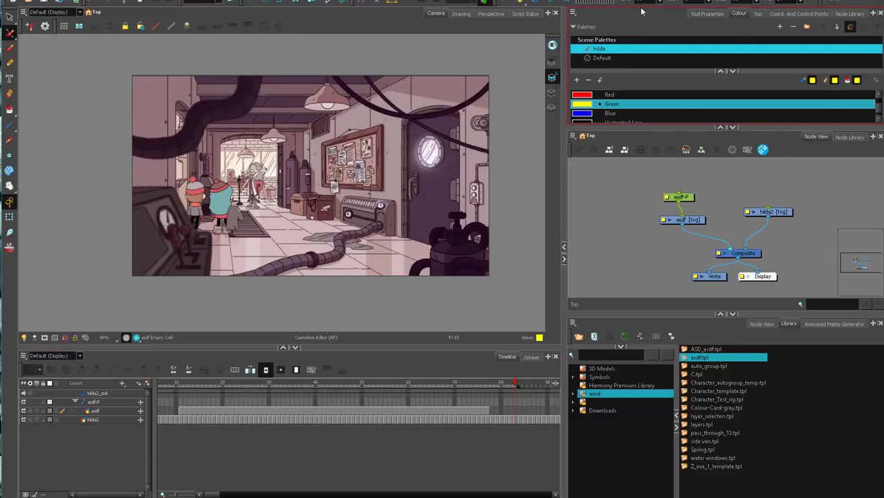
left_click(501, 2)
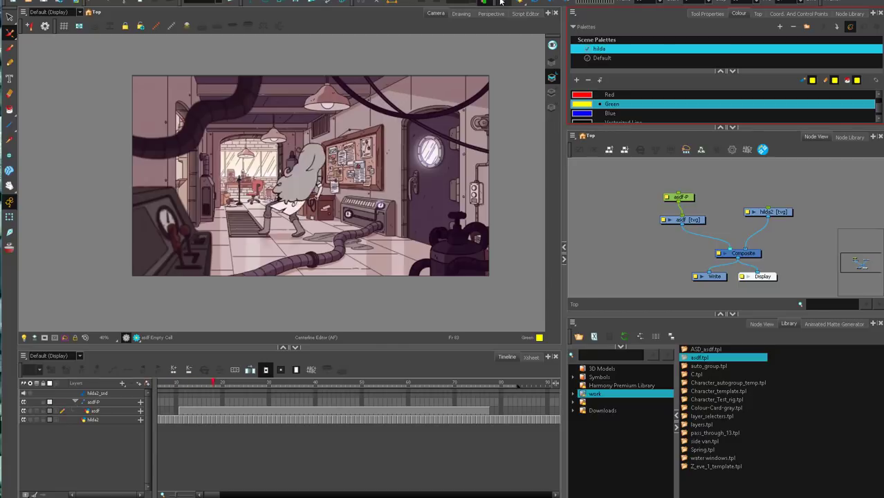